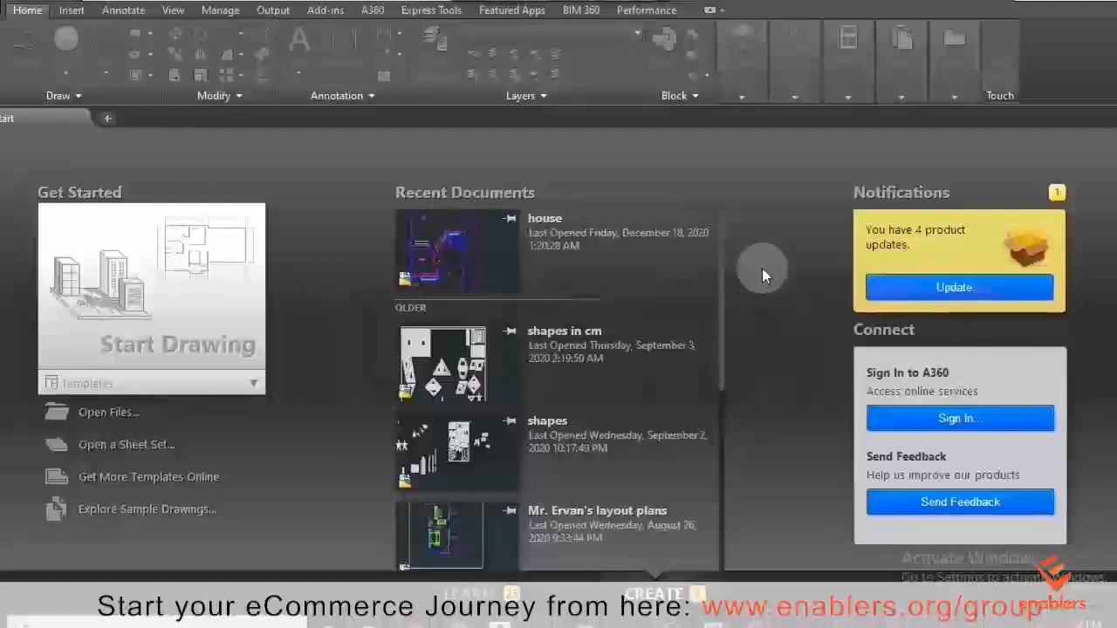
Step: Start a new drawing from the start page
click(244, 385)
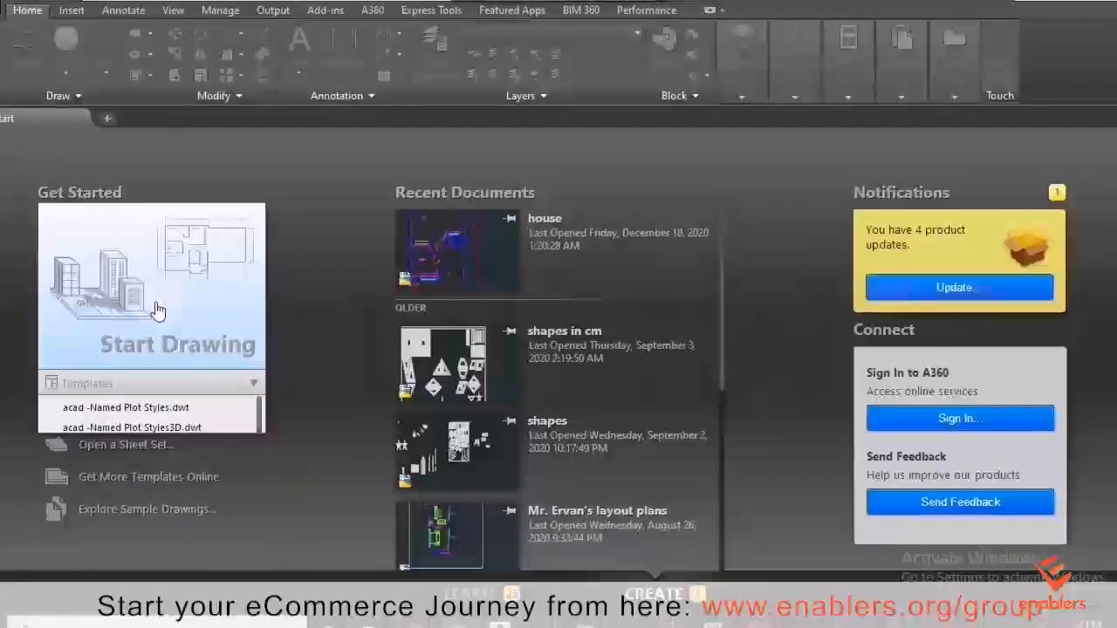
click(157, 311)
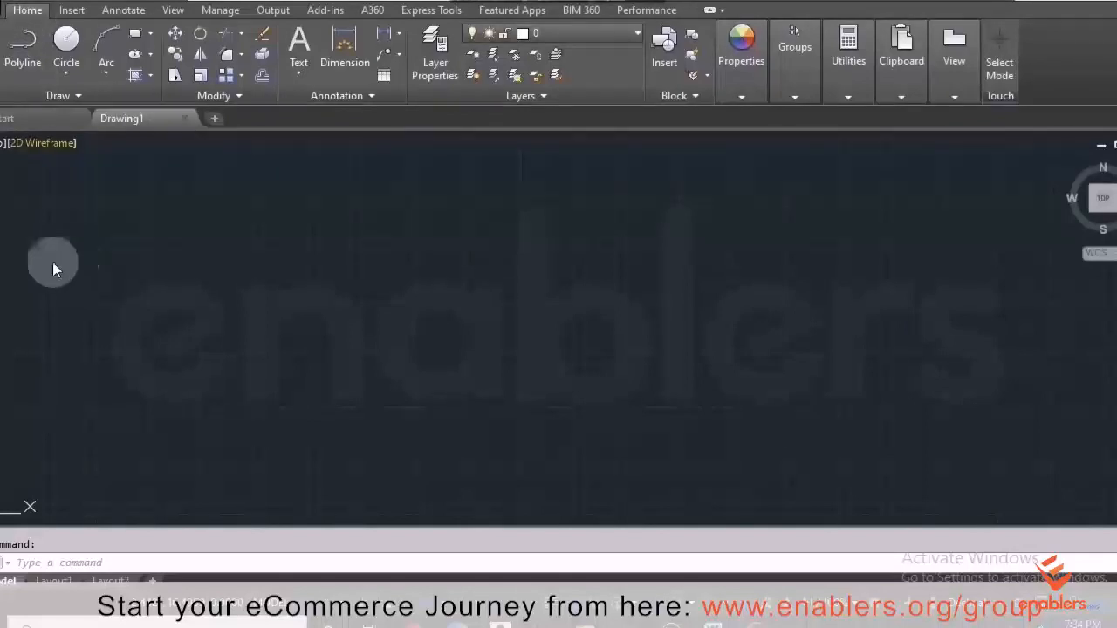
Step: Examine the application menu's file commands and recent documents, and close it without choosing anything
click(3, 7)
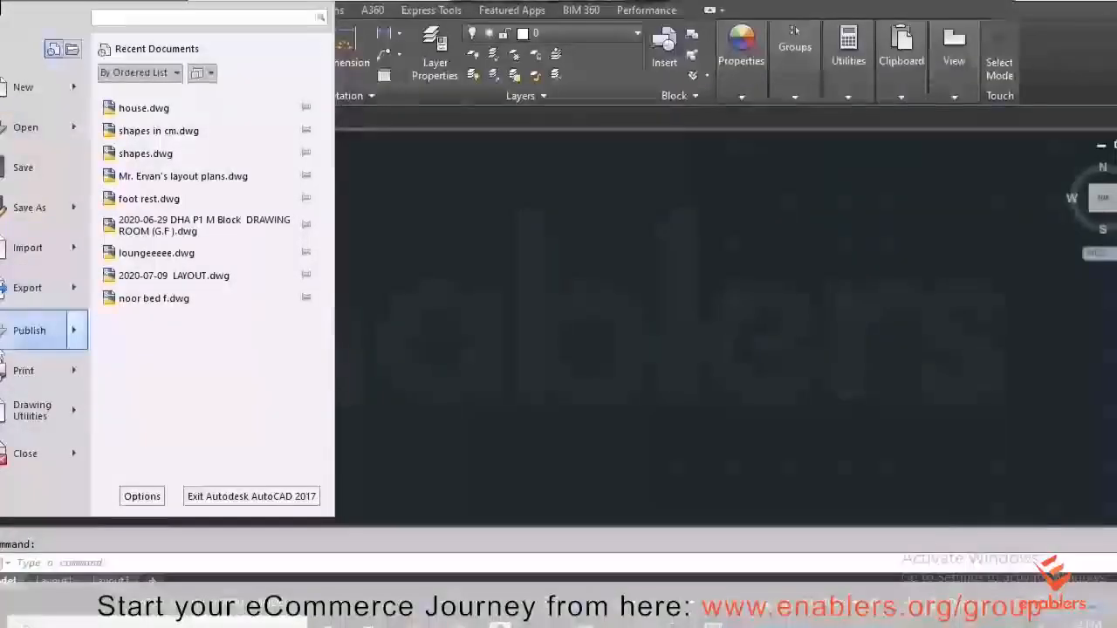
click(4, 385)
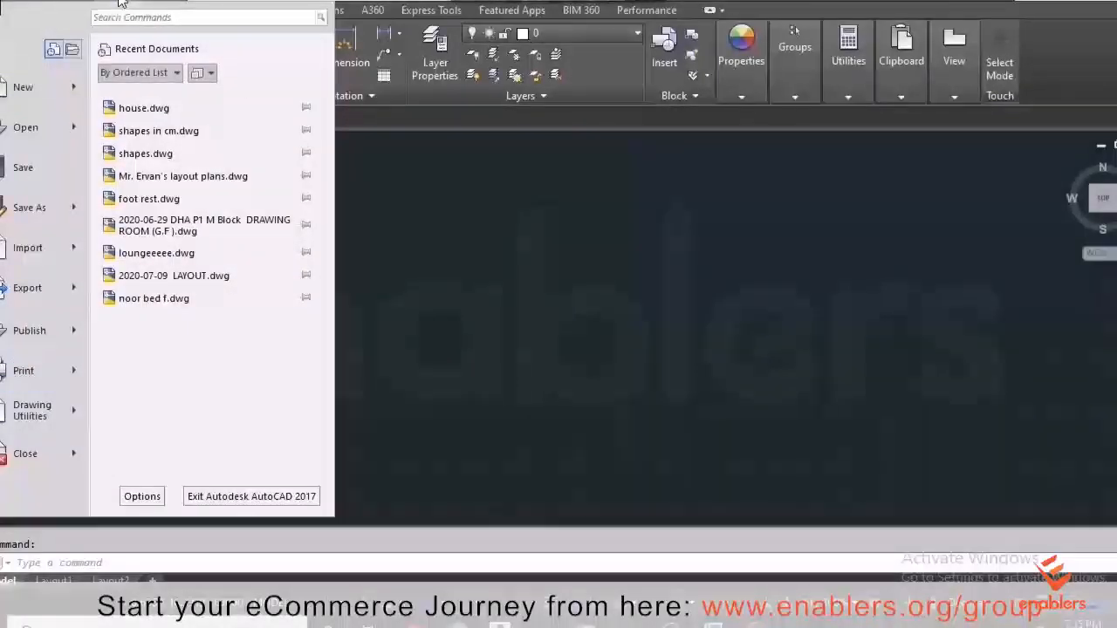
click(393, 269)
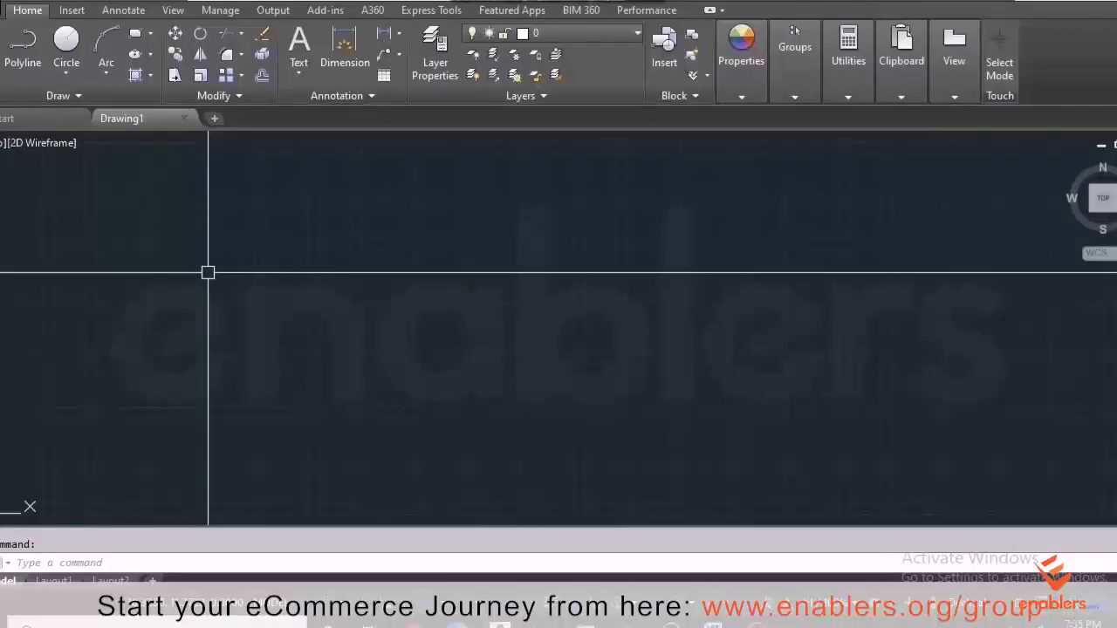
Step: Toggle the drawing grid's display and switch it back
key(F7)
key(F7)
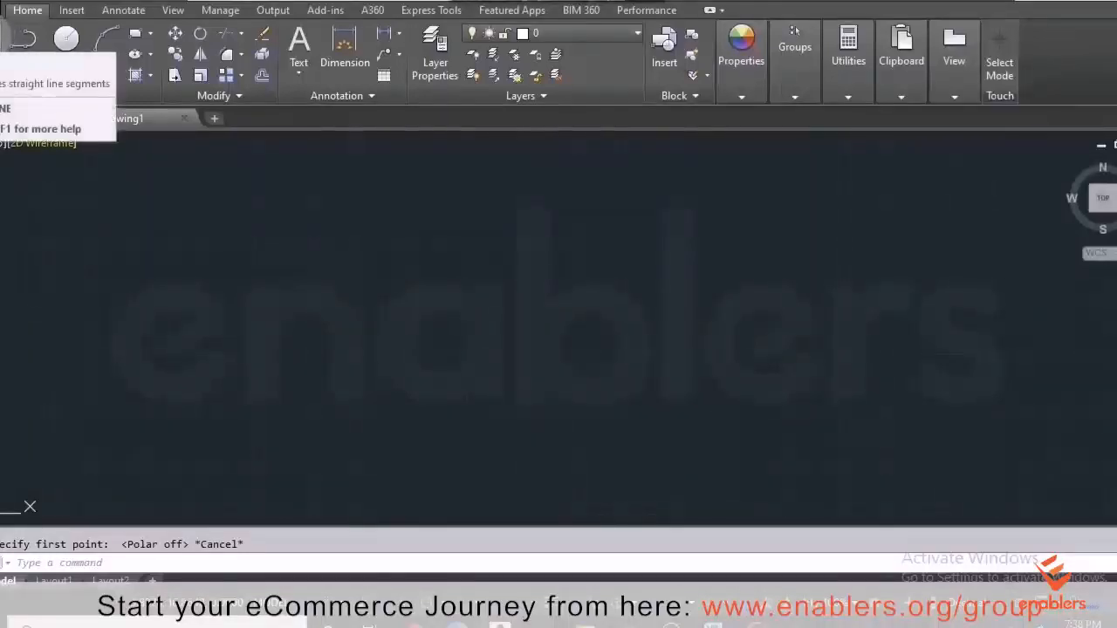
Step: Draw a closed four-sided outline, wider than it is tall, with the Line command, and finish at its starting corner
click(2, 38)
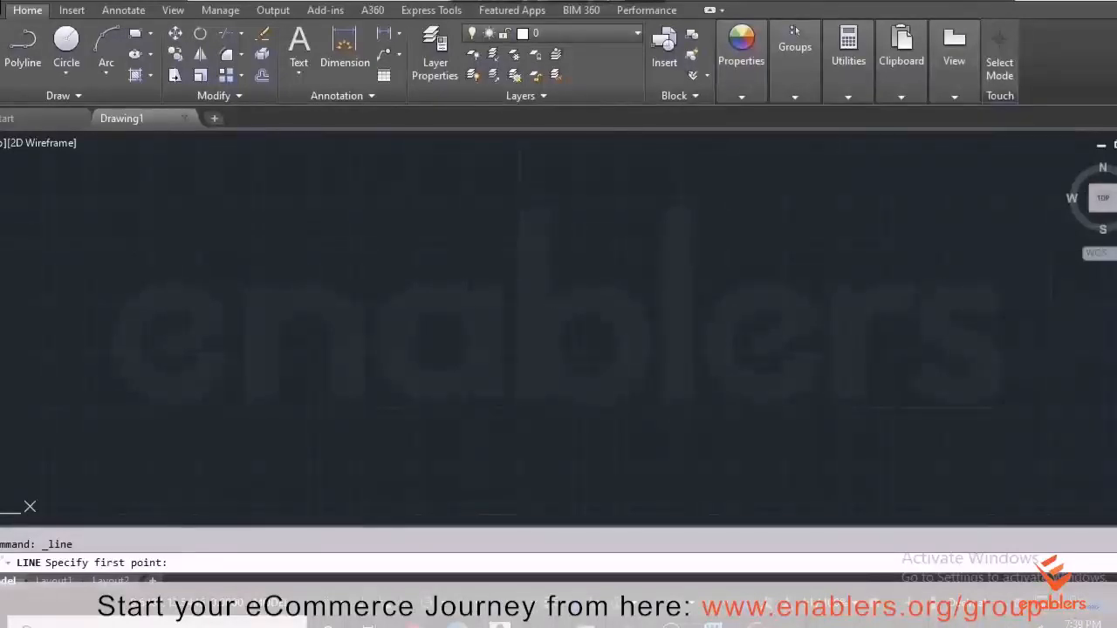
click(172, 226)
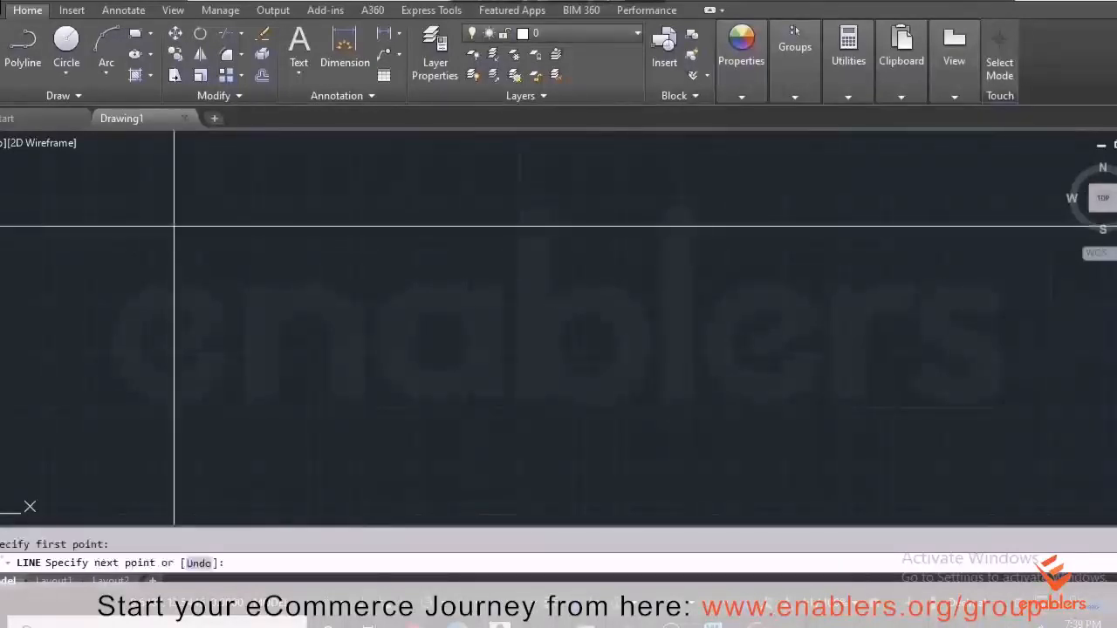
click(380, 225)
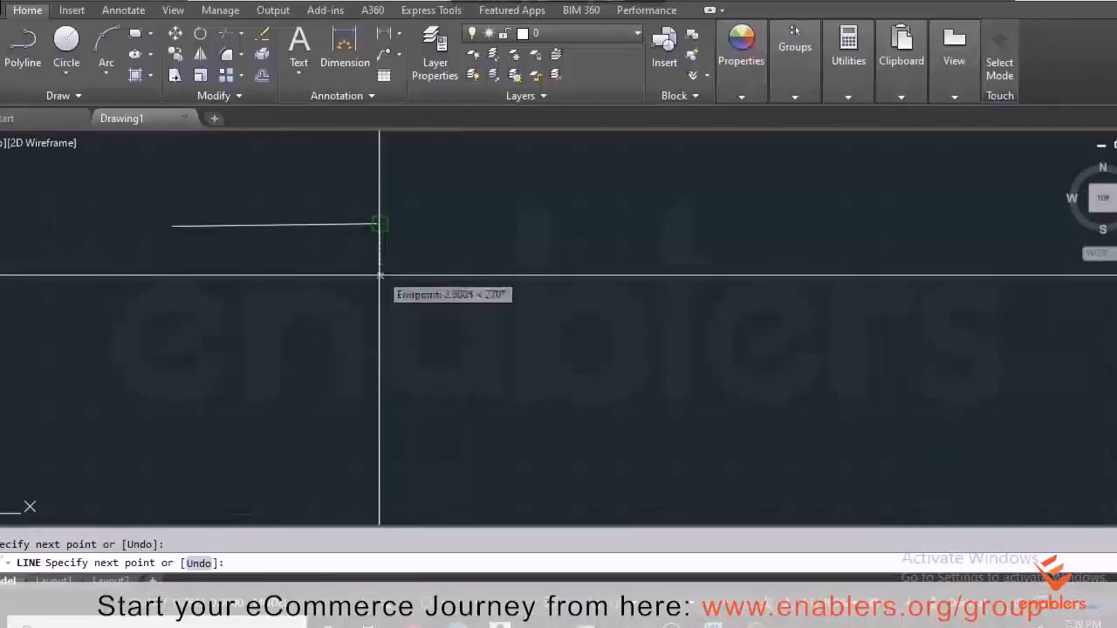
click(380, 374)
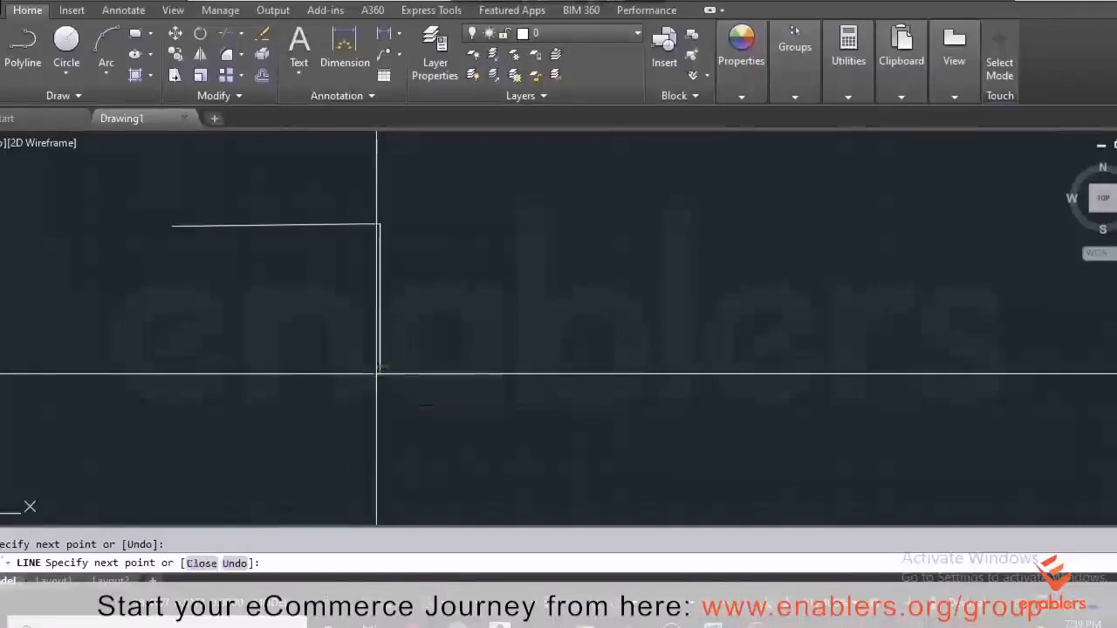
click(172, 374)
click(173, 225)
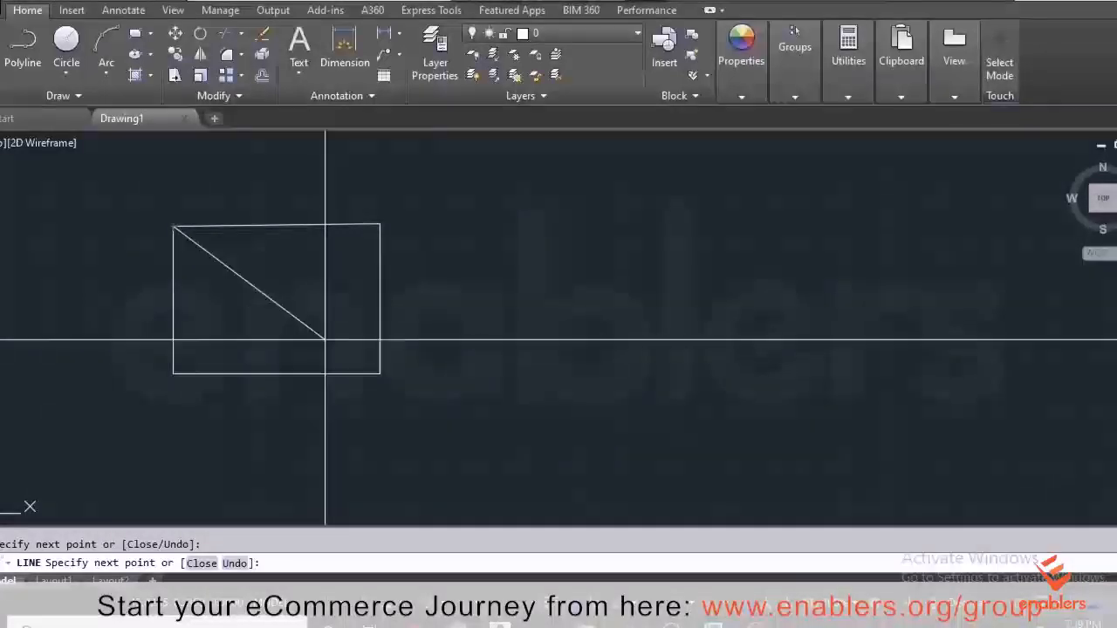
key(Escape)
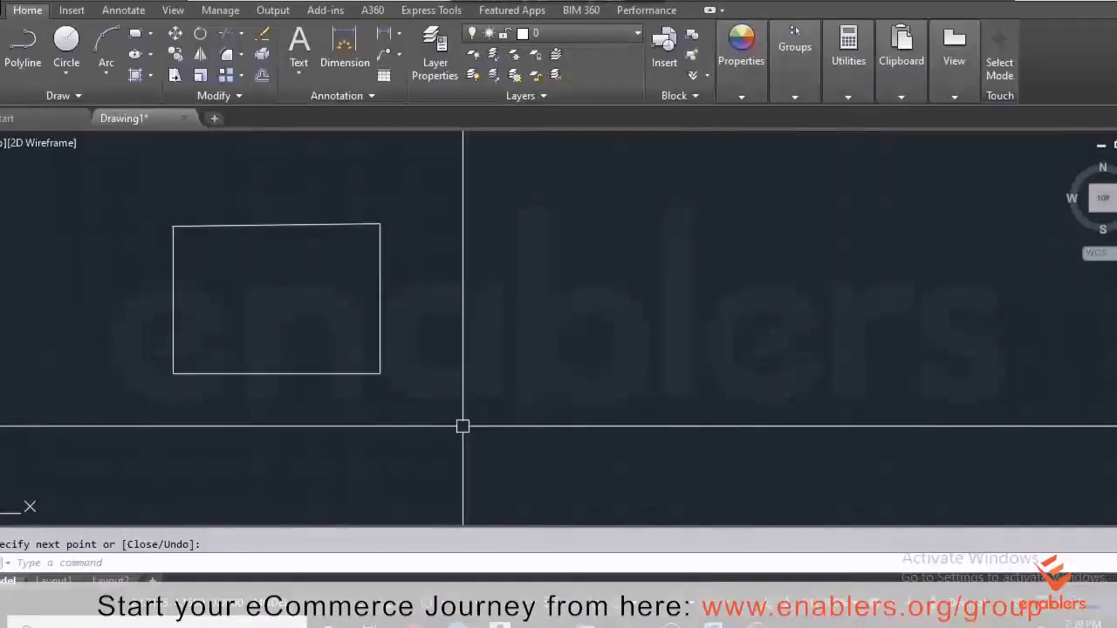
Step: Open the Options dialog and examine the display settings, including the color scheme and the crosshair size
text(o)
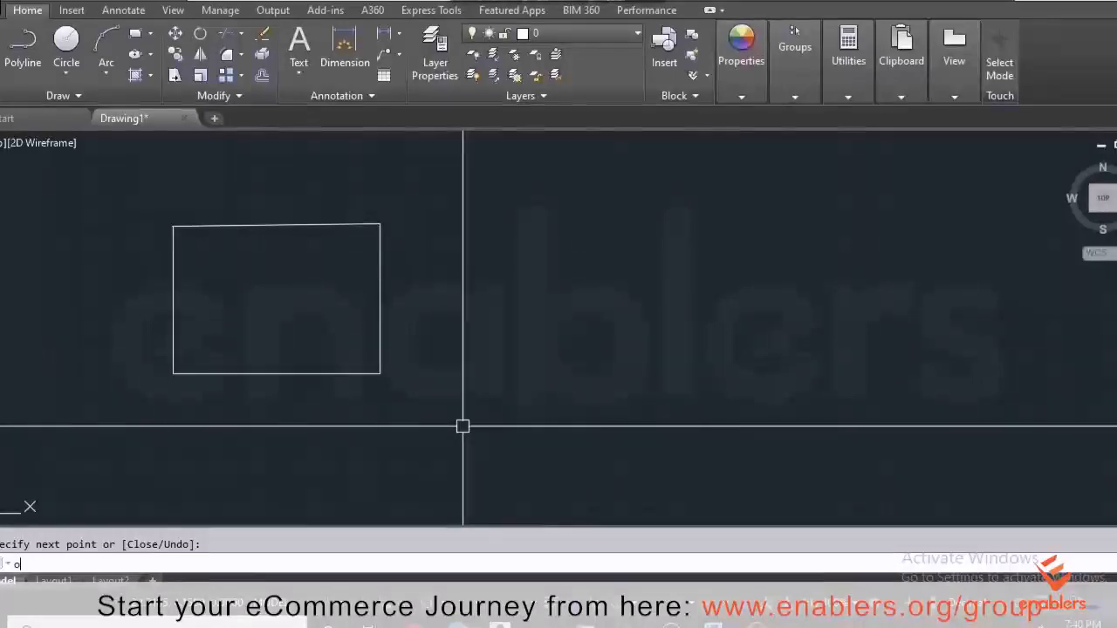
text(p)
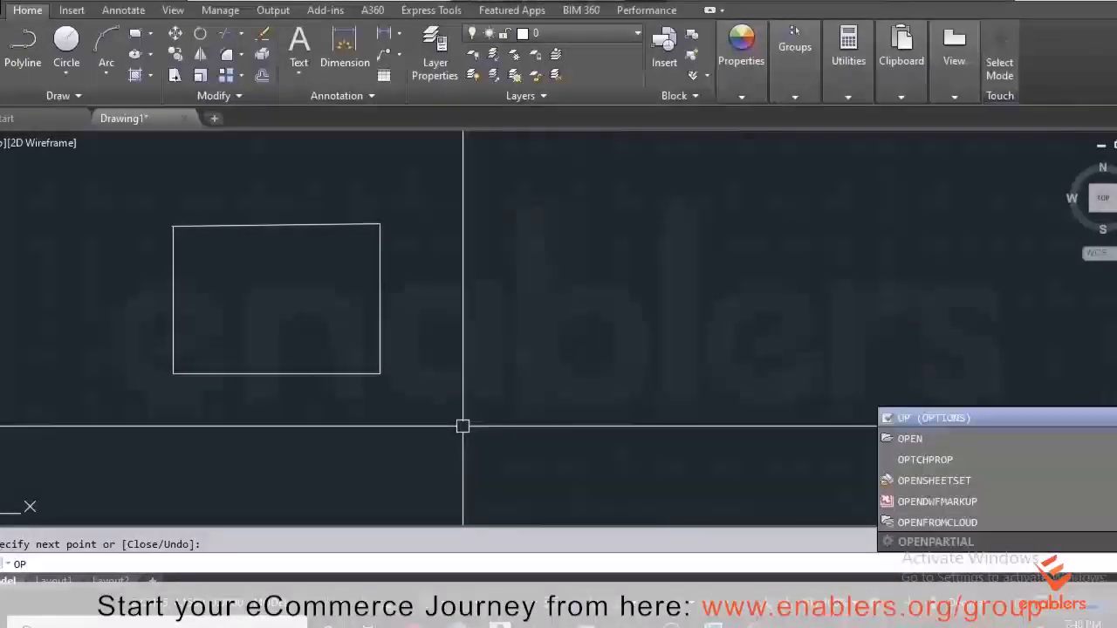
key(Return)
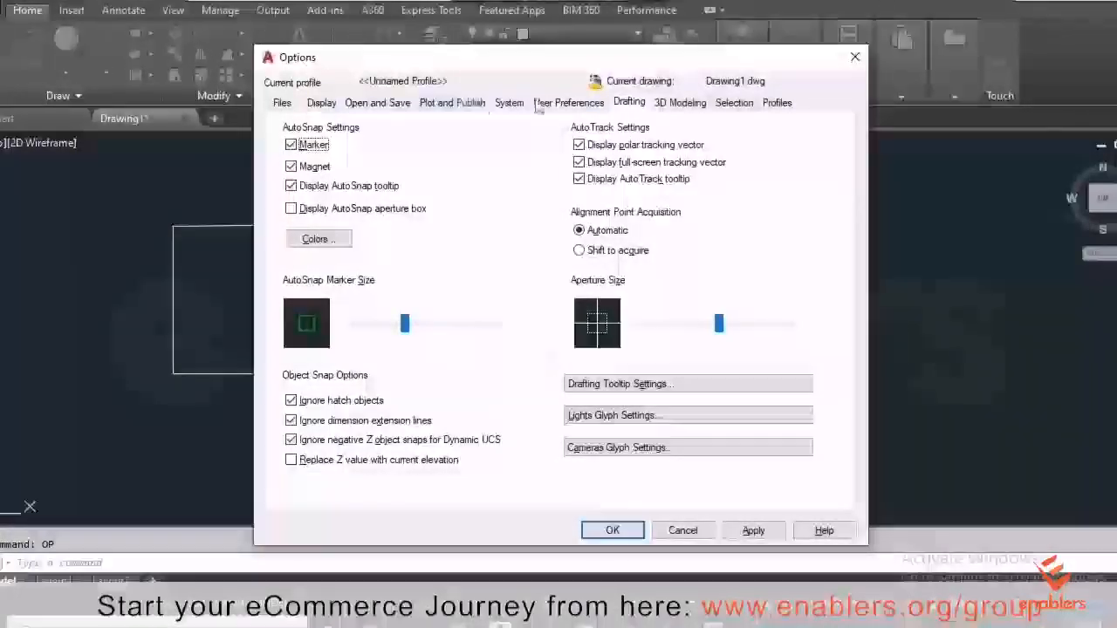
click(320, 102)
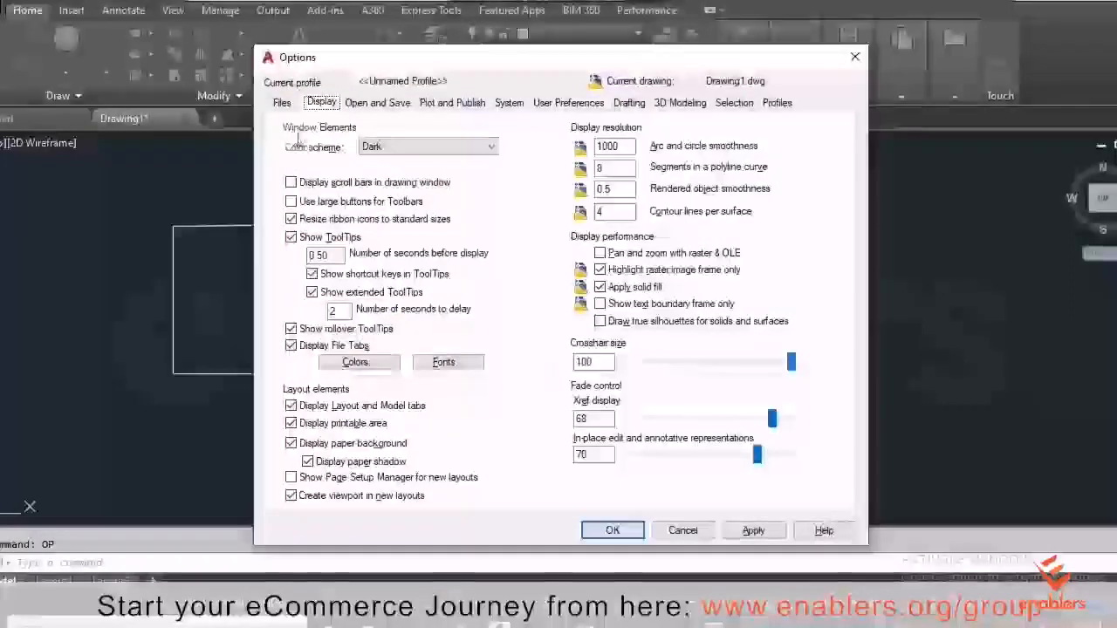
click(419, 147)
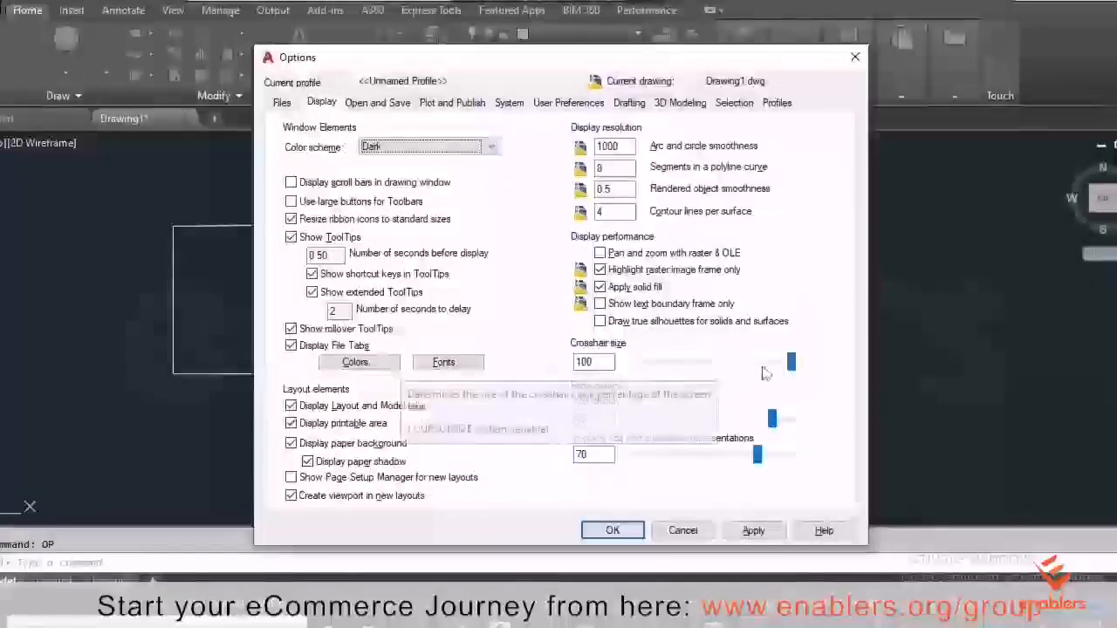
drag(791, 368, 724, 371)
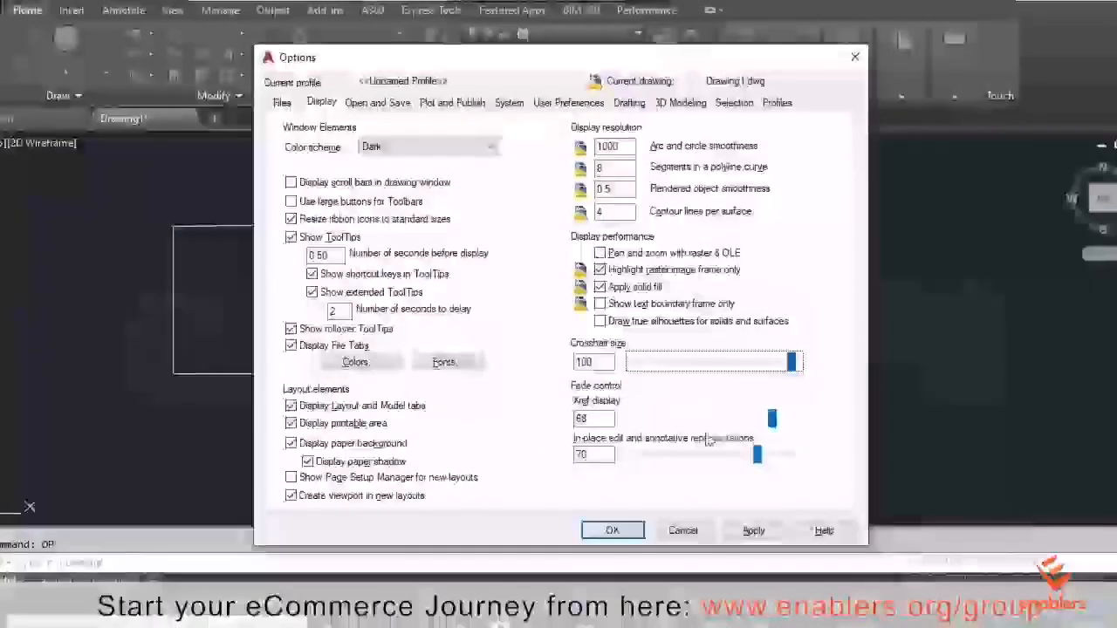
Step: Examine the Open and Save options and the list of default file formats for saving drawings
click(356, 106)
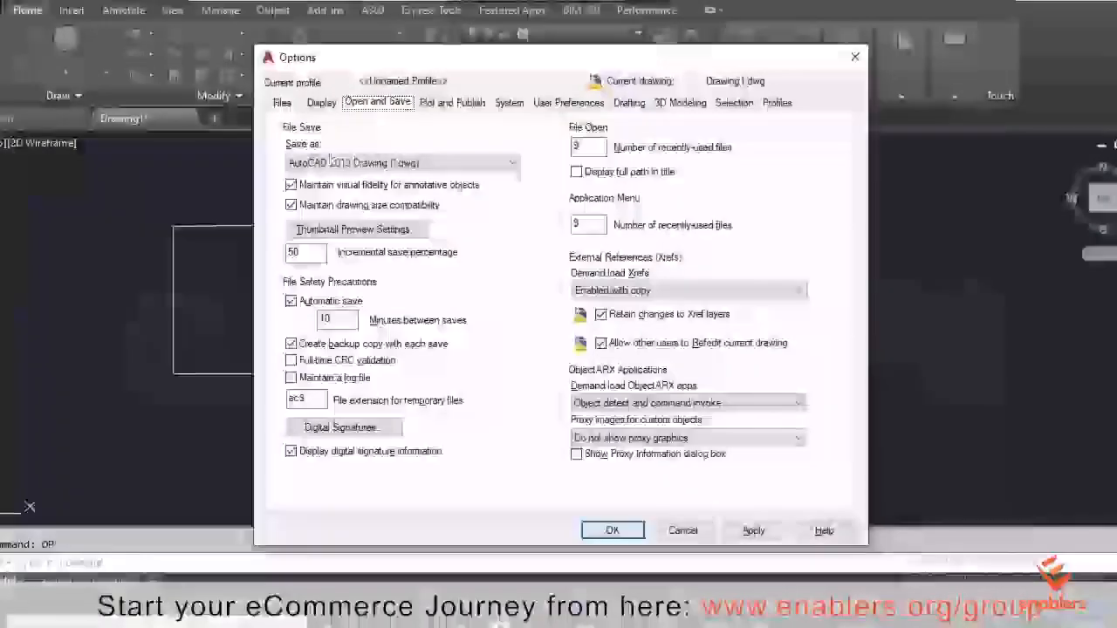
click(510, 164)
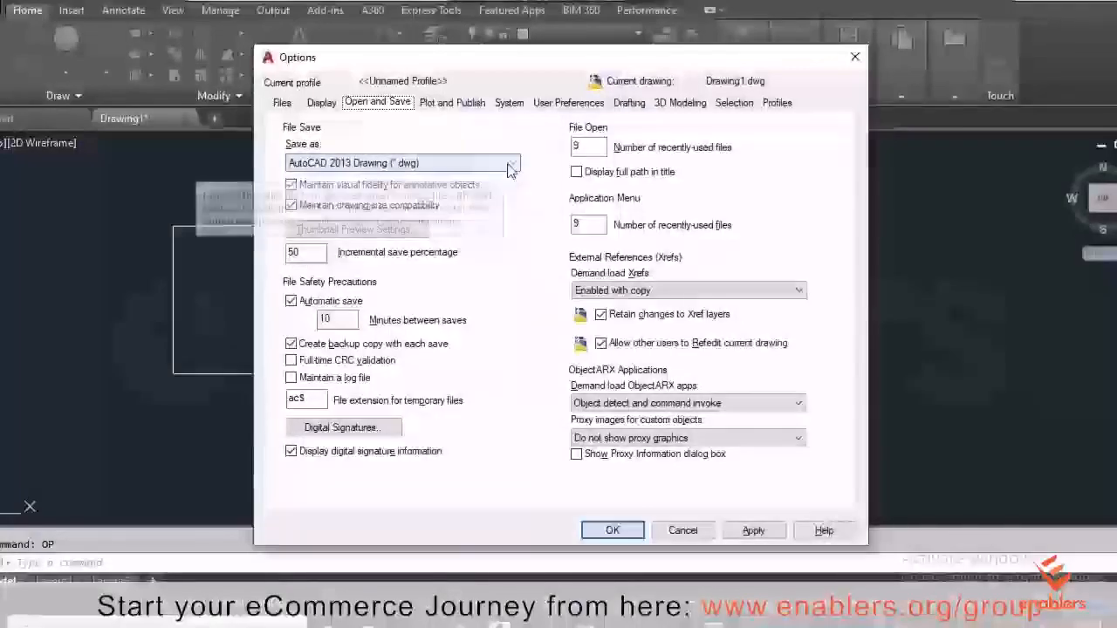
click(509, 171)
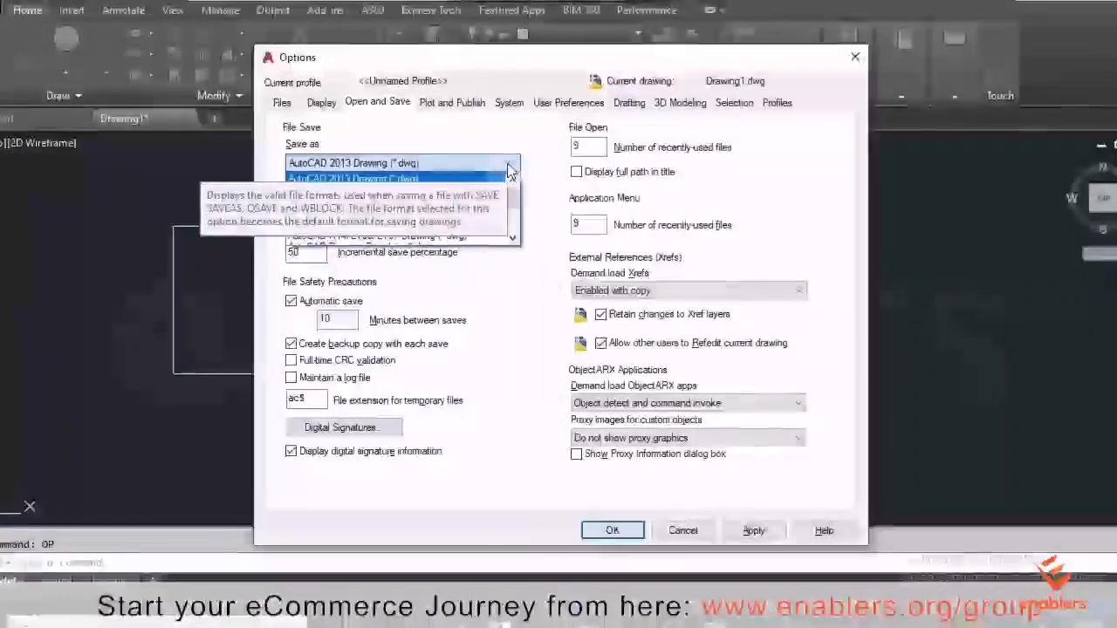
Step: Review the plot and publish, system, user preference, drafting, 3D modeling and selection options, apply them and close the dialog
click(447, 104)
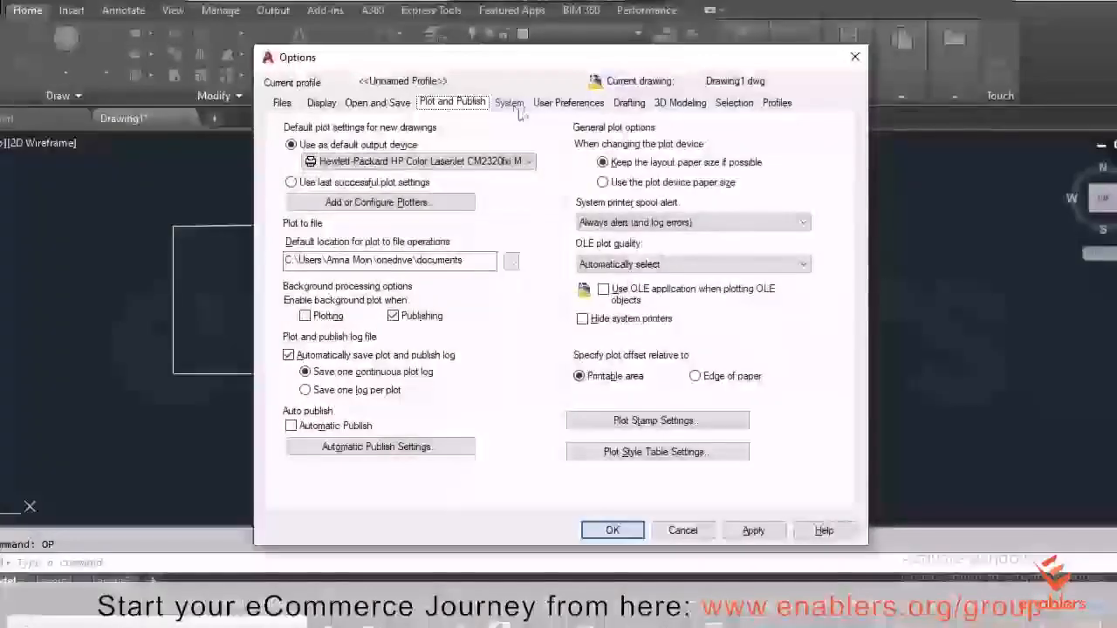
click(510, 104)
click(577, 103)
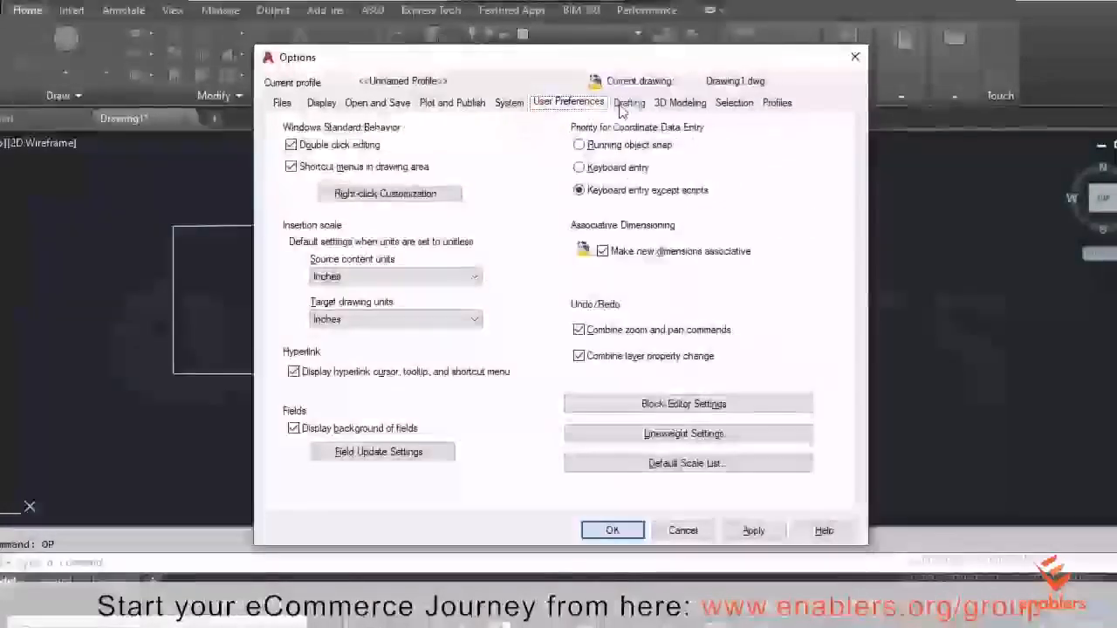
click(627, 103)
click(683, 103)
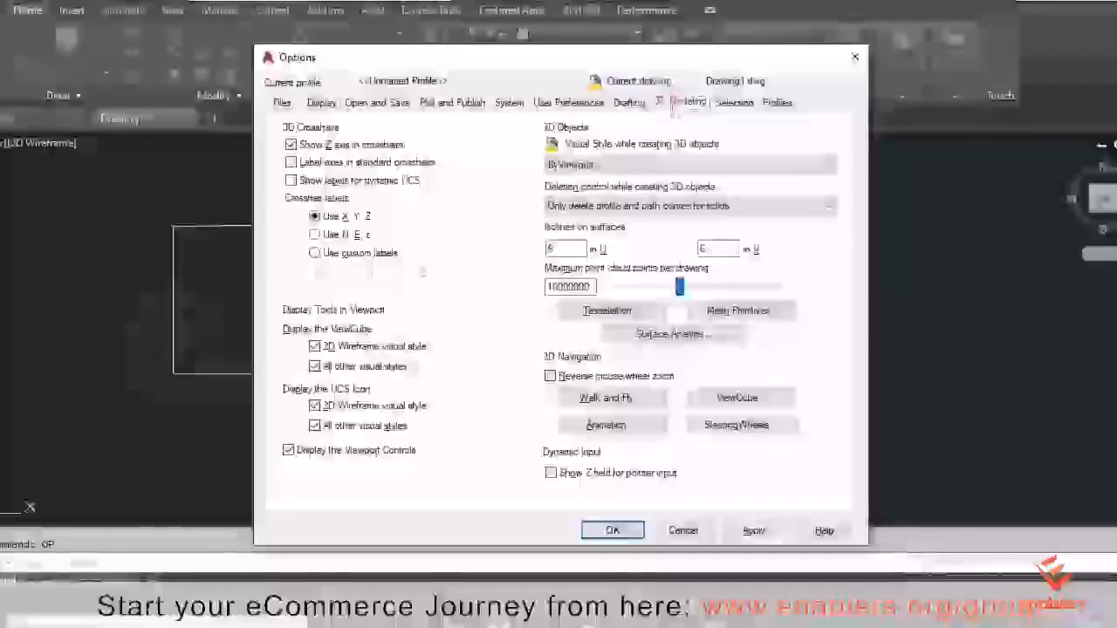
click(734, 103)
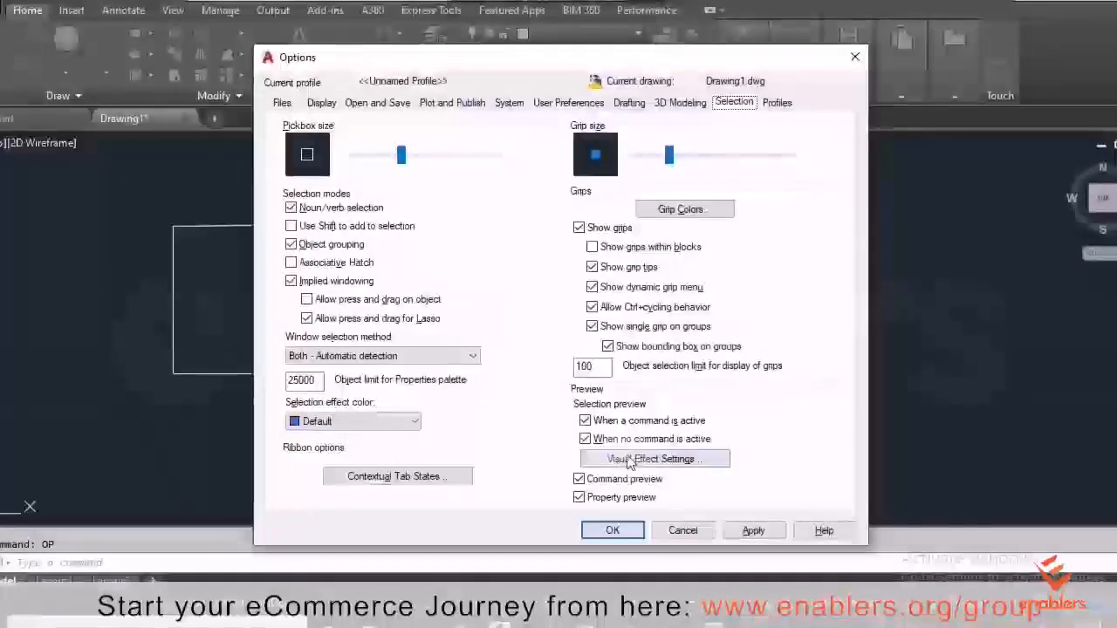
click(756, 534)
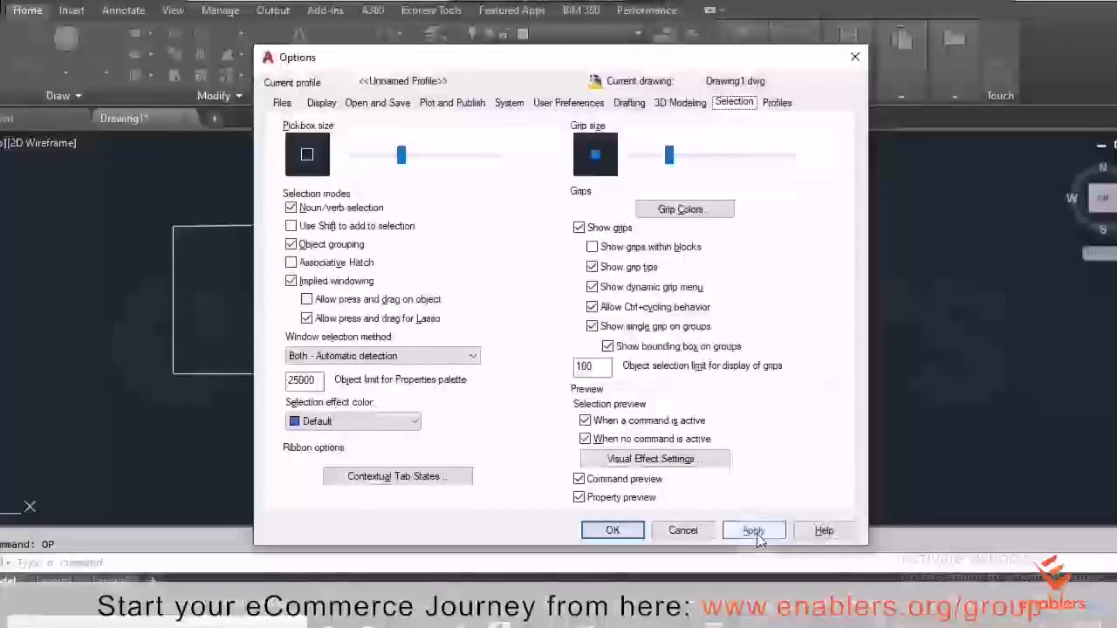
click(756, 534)
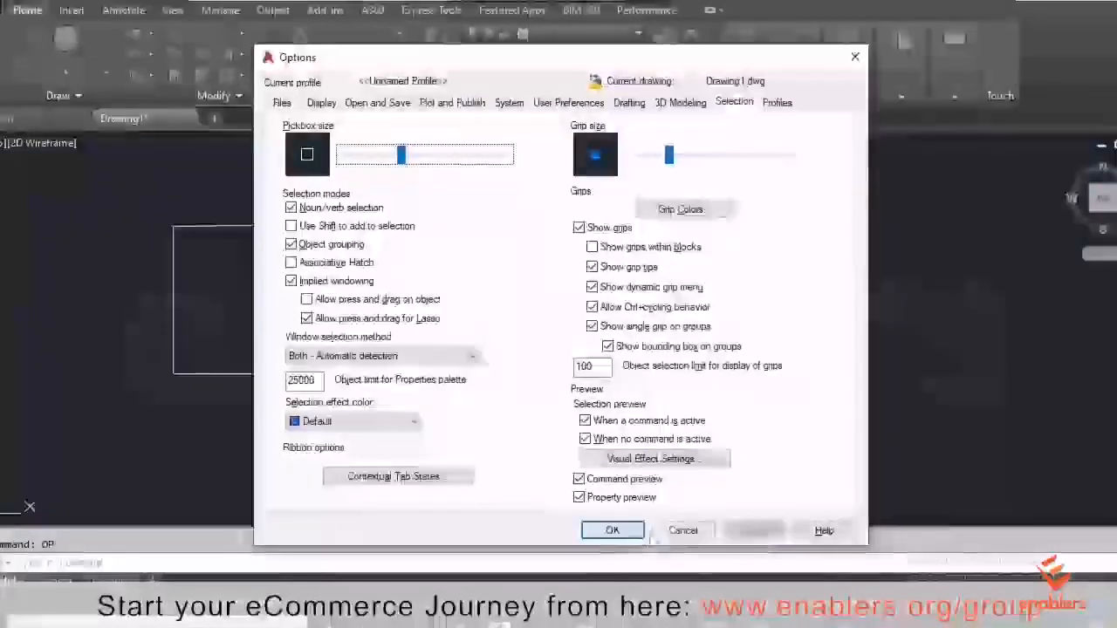
click(635, 537)
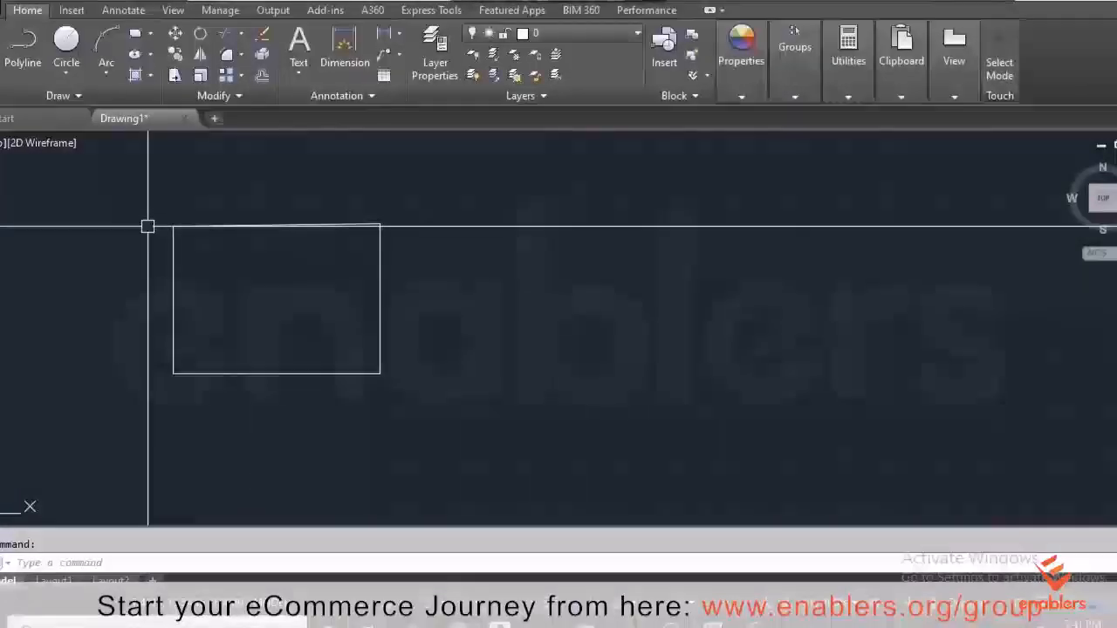
Step: Toggle the grid display around the drawn outline and restore it
key(F7)
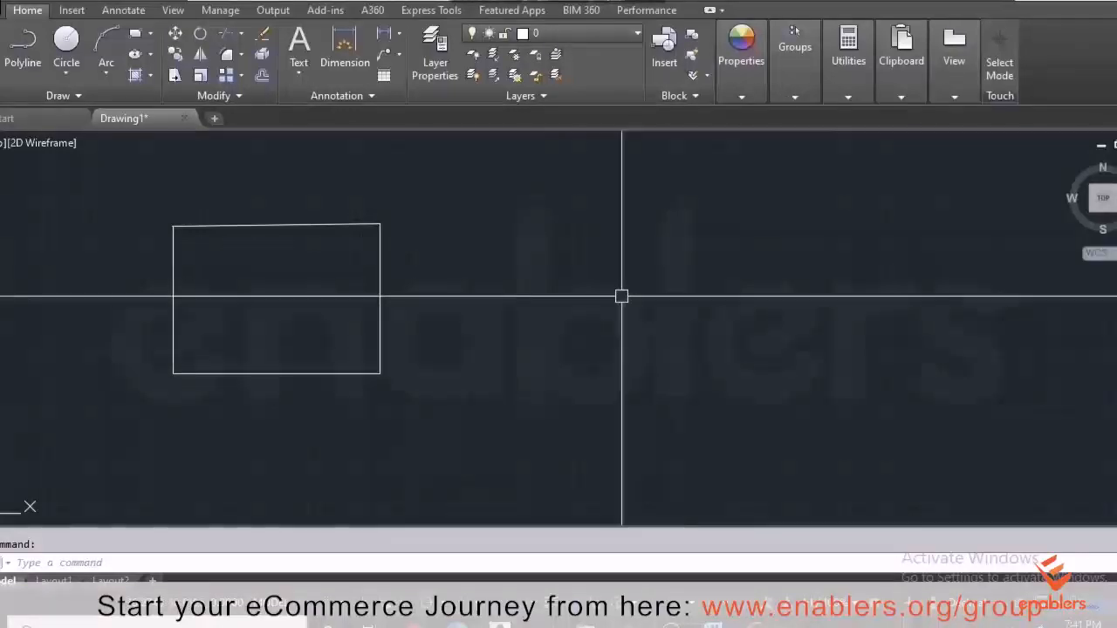
key(F7)
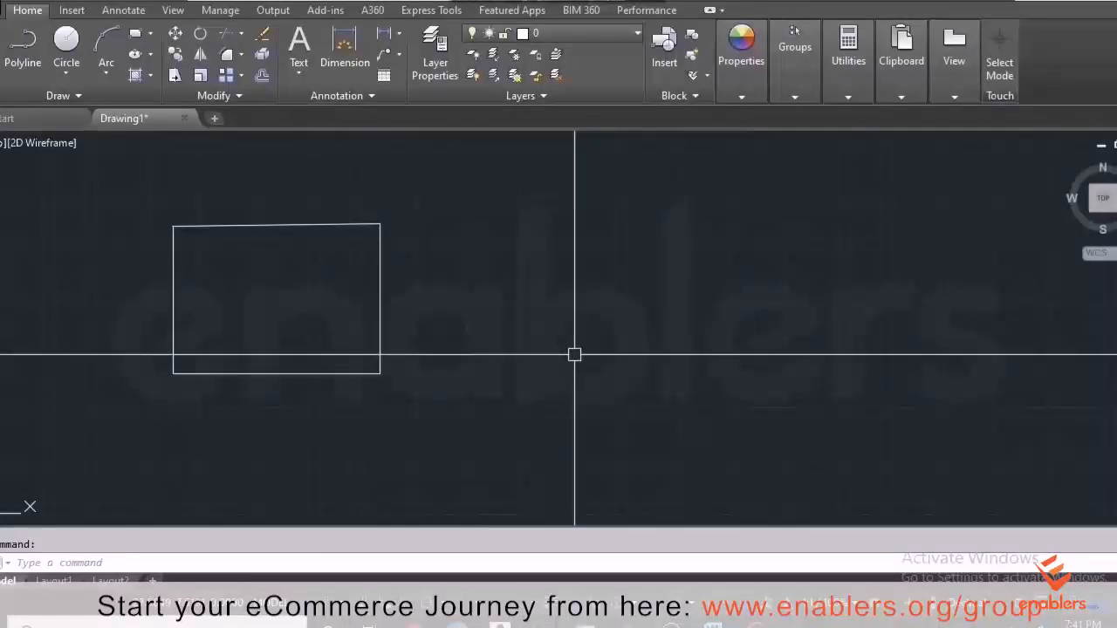
Step: View the four-sided outline by panning, zooming to the drawing extents, and zooming out and back in
middle_click(368, 310)
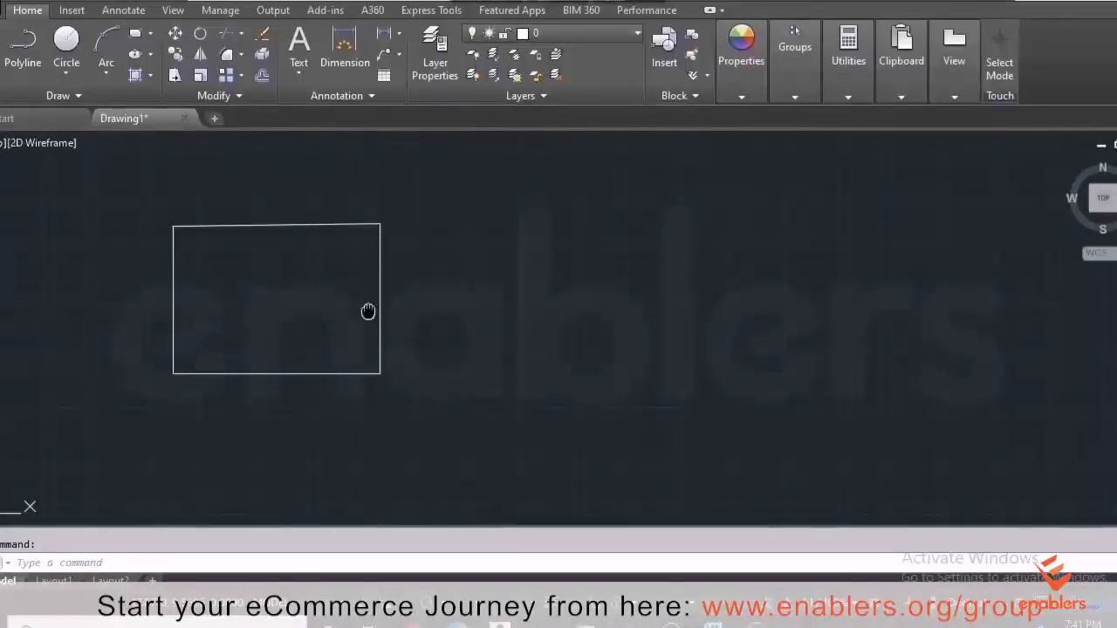
middle_drag(388, 310, 425, 311)
middle_click(425, 311)
middle_click(425, 311)
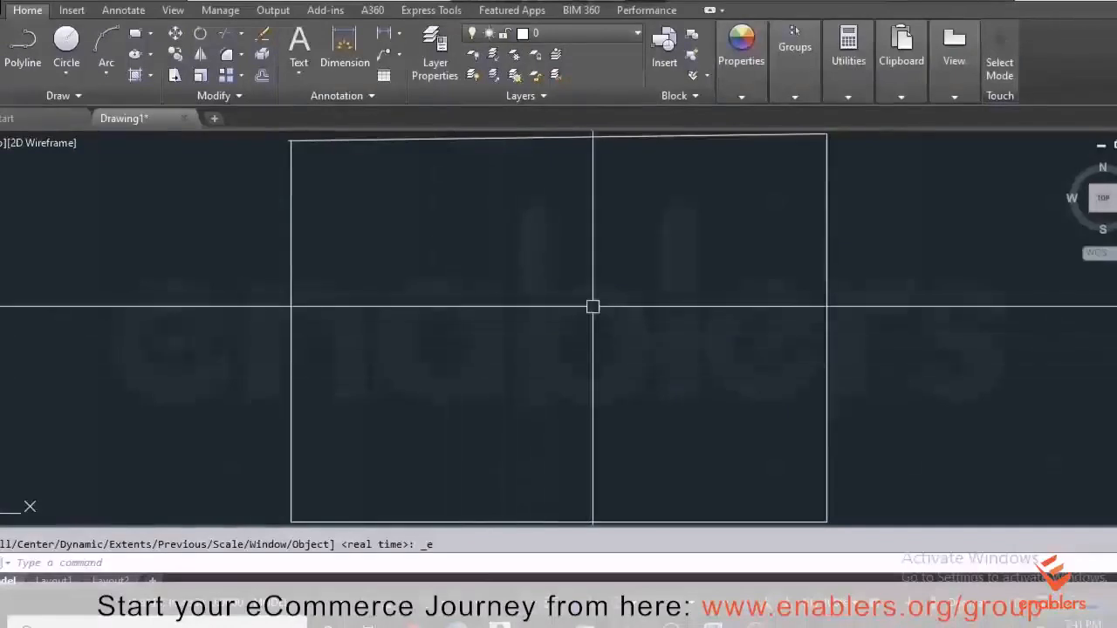
middle_click(303, 481)
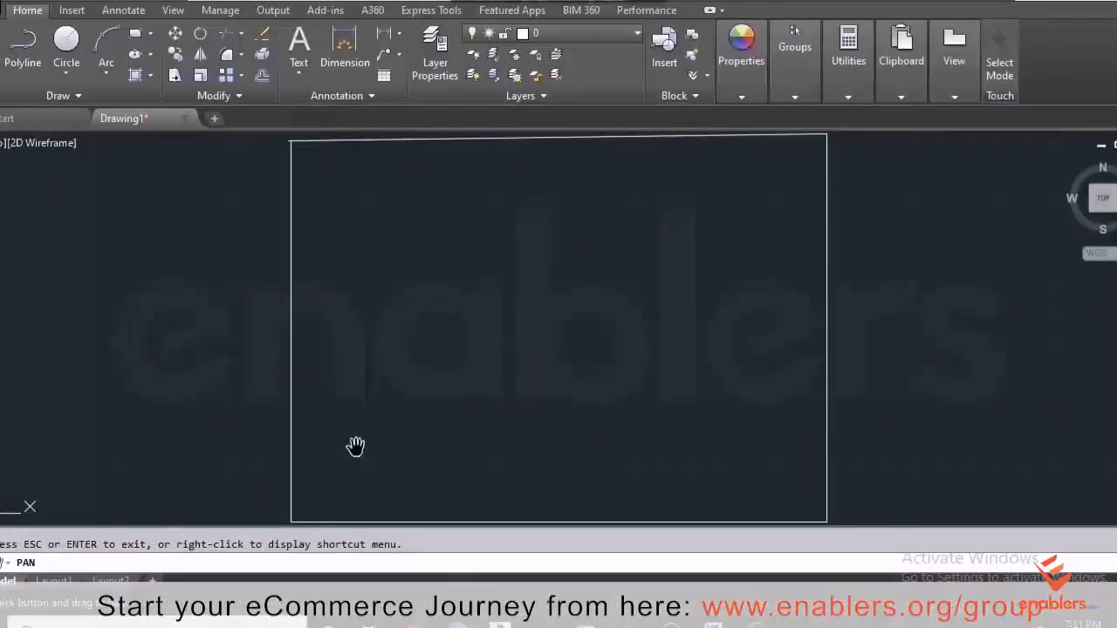
mouse_move(443, 341)
mouse_down()
mouse_move(334, 347)
mouse_move(499, 489)
mouse_move(575, 310)
mouse_move(404, 317)
mouse_move(394, 401)
mouse_up()
scroll(462, 355, down, 5)
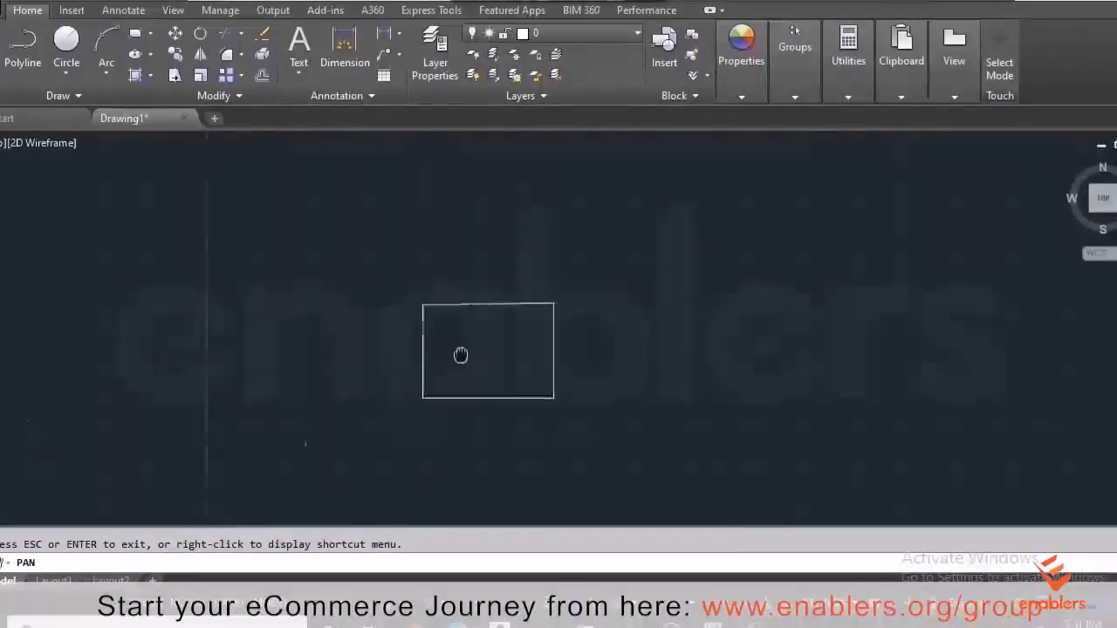
drag(462, 354, 439, 350)
scroll(472, 351, up, 4)
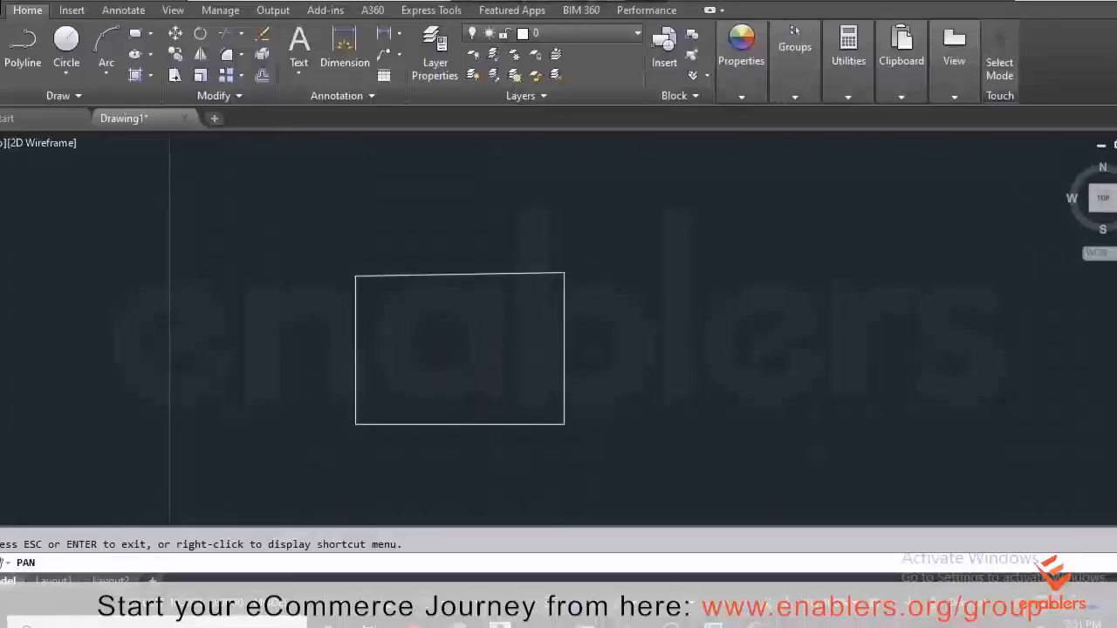
Step: Inspect the outline's lower-right corner up close, leave Pan mode, and briefly select its right edge before clearing the selection
scroll(472, 353, down, 2)
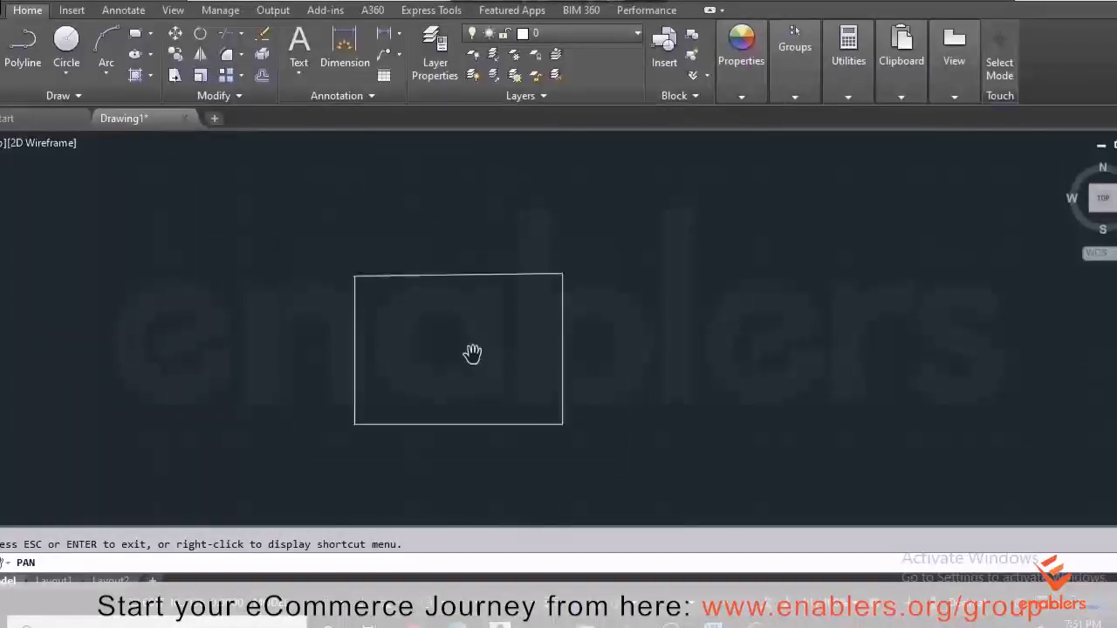
scroll(472, 352, down, 2)
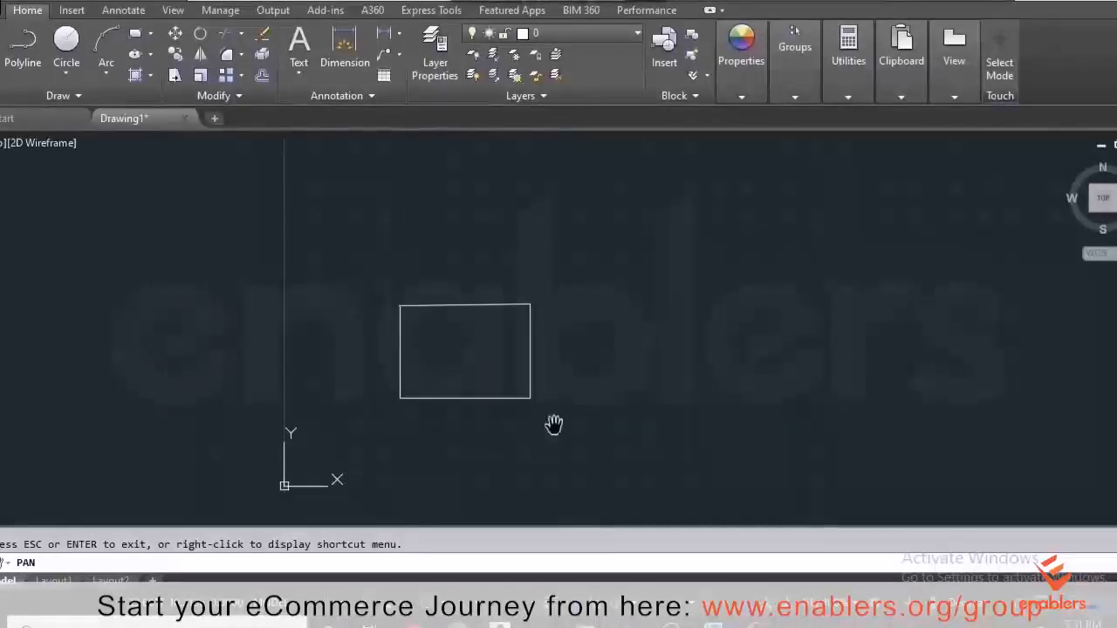
scroll(536, 398, up, 5)
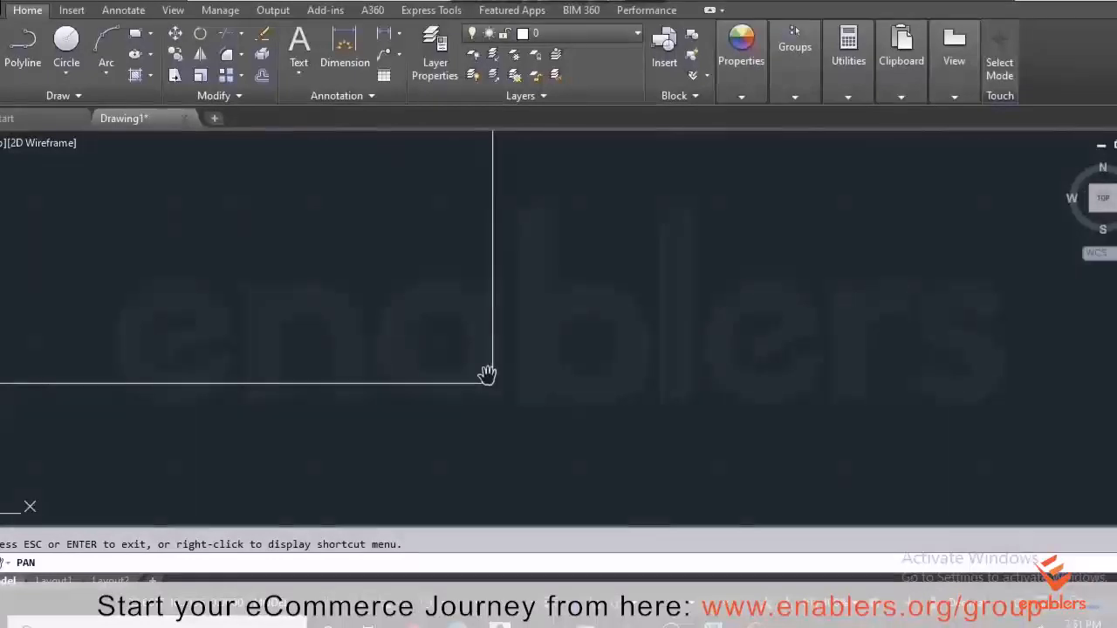
drag(488, 381, 496, 390)
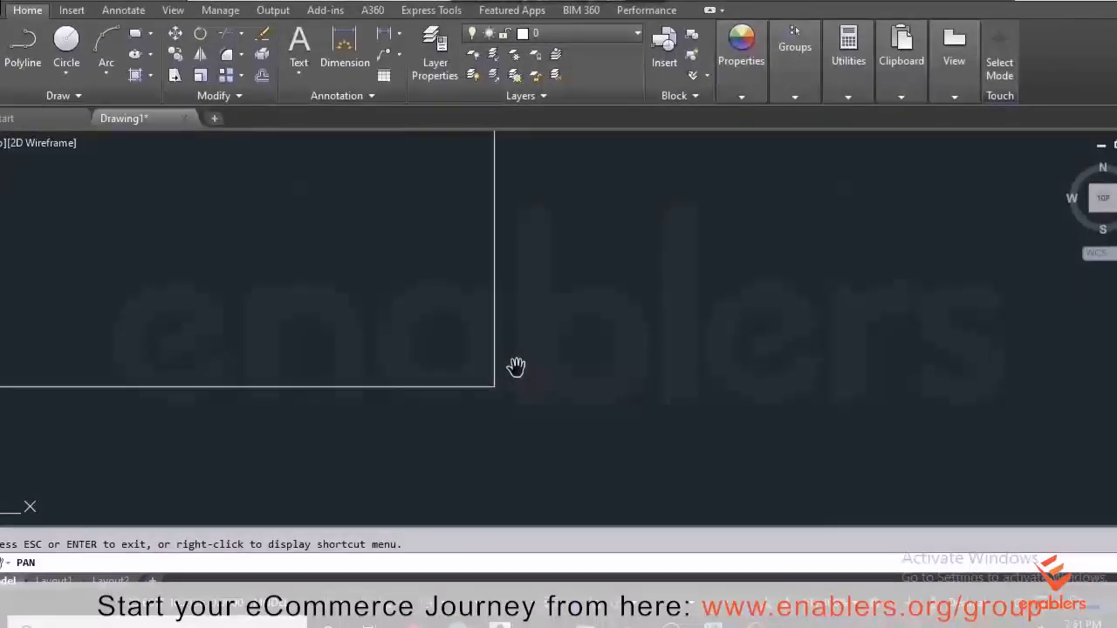
drag(507, 374, 515, 369)
scroll(516, 367, down, 5)
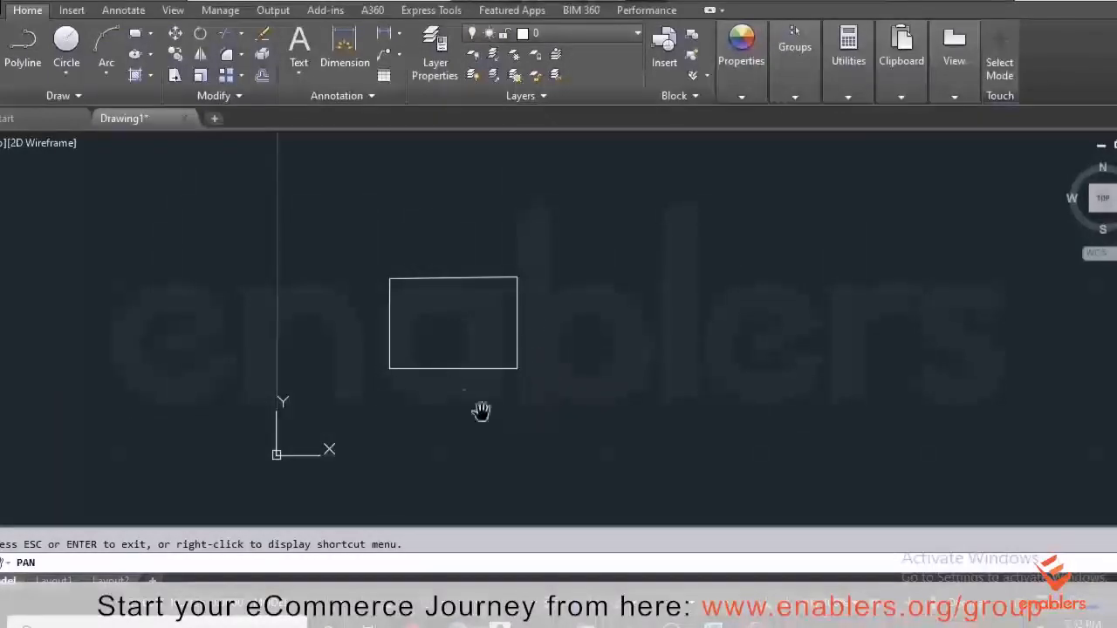
key(Escape)
click(517, 320)
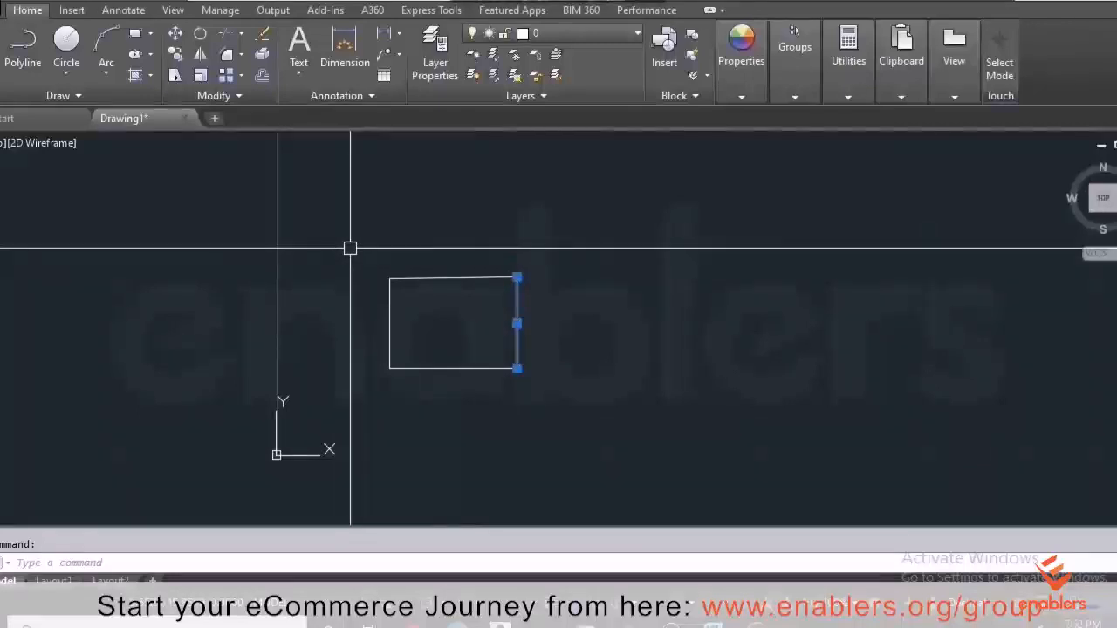
key(Escape)
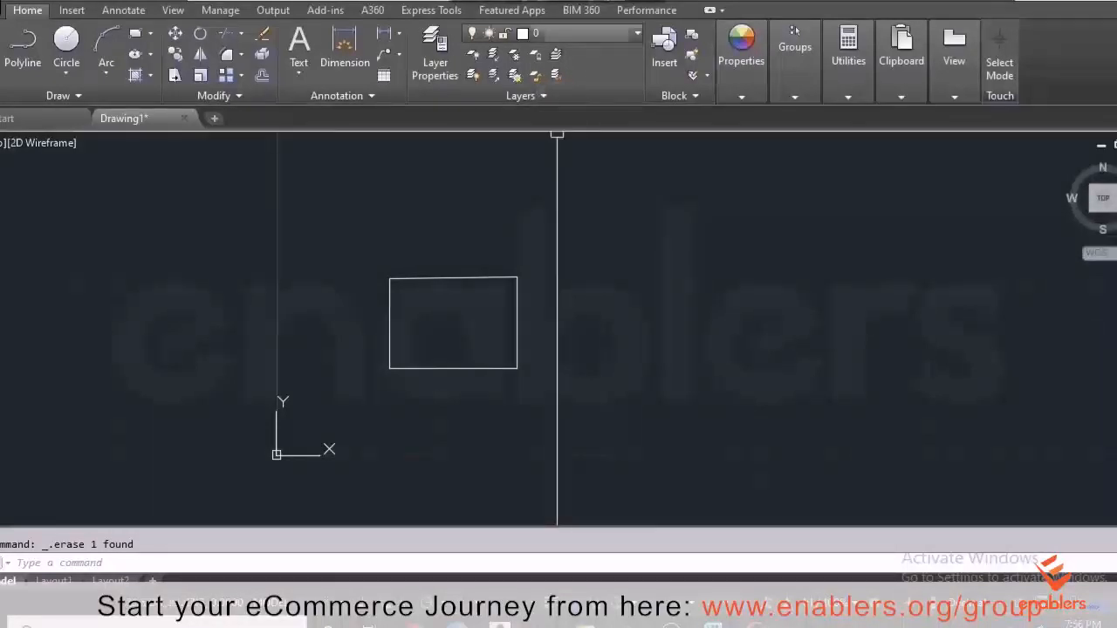
Step: Draw a circle beside the right edge of the four-sided outline, slightly smaller in height than the outline
click(66, 44)
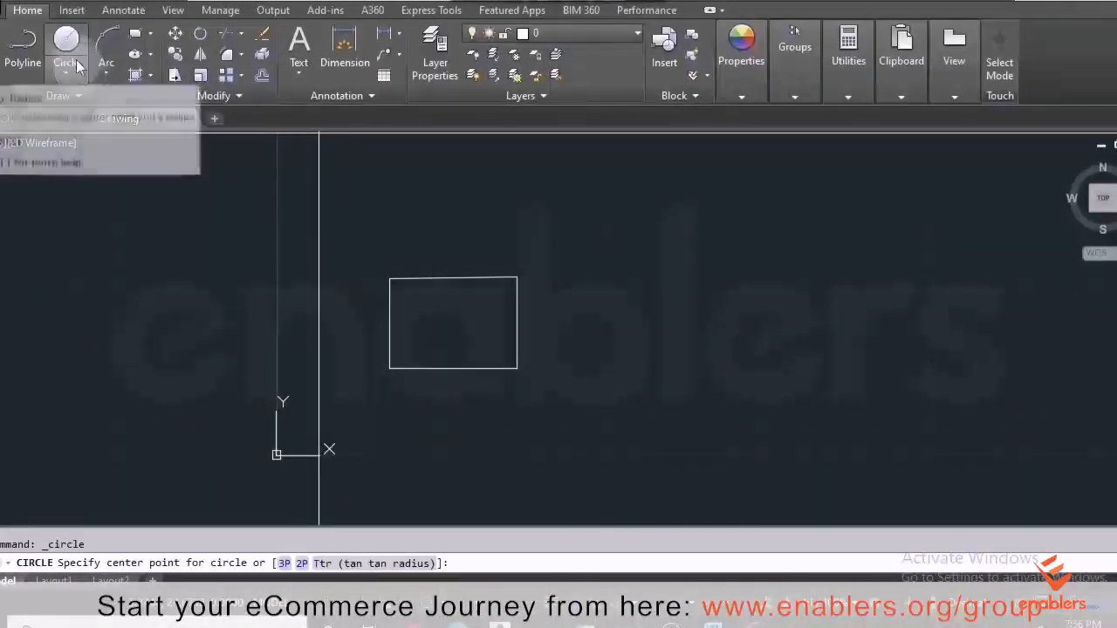
click(578, 302)
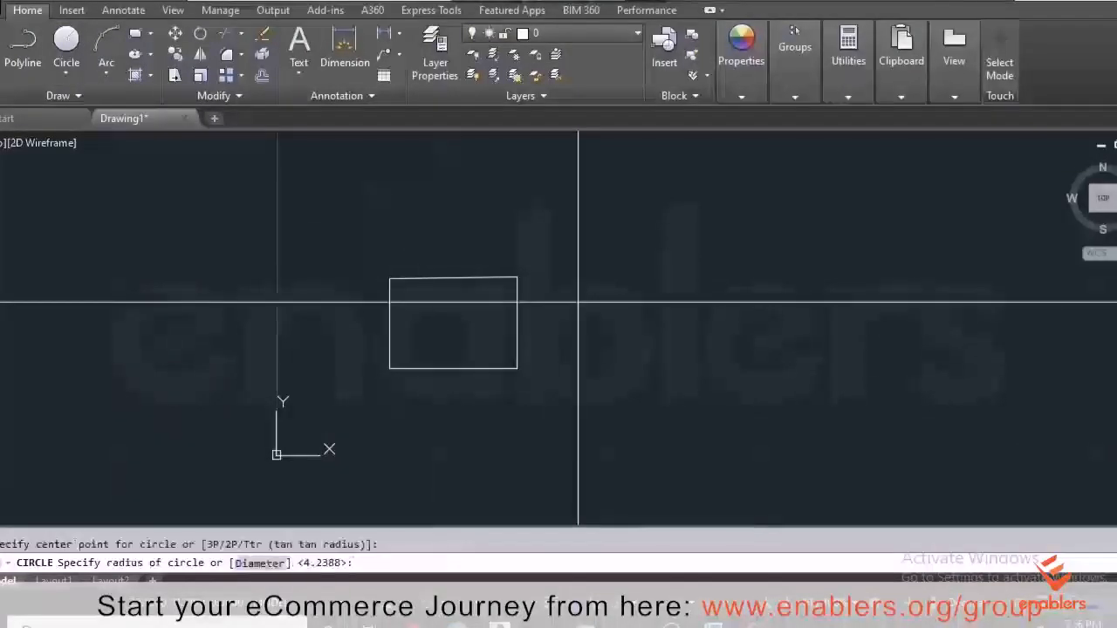
click(606, 332)
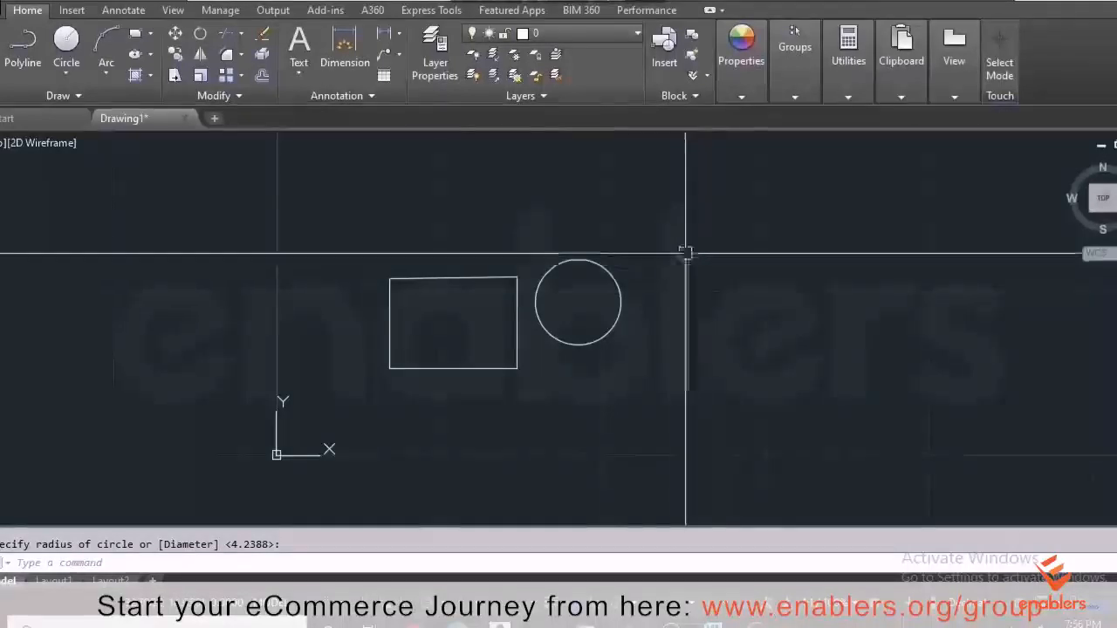
Step: Select the circle individually by picking its edge, and clear the selection
click(619, 281)
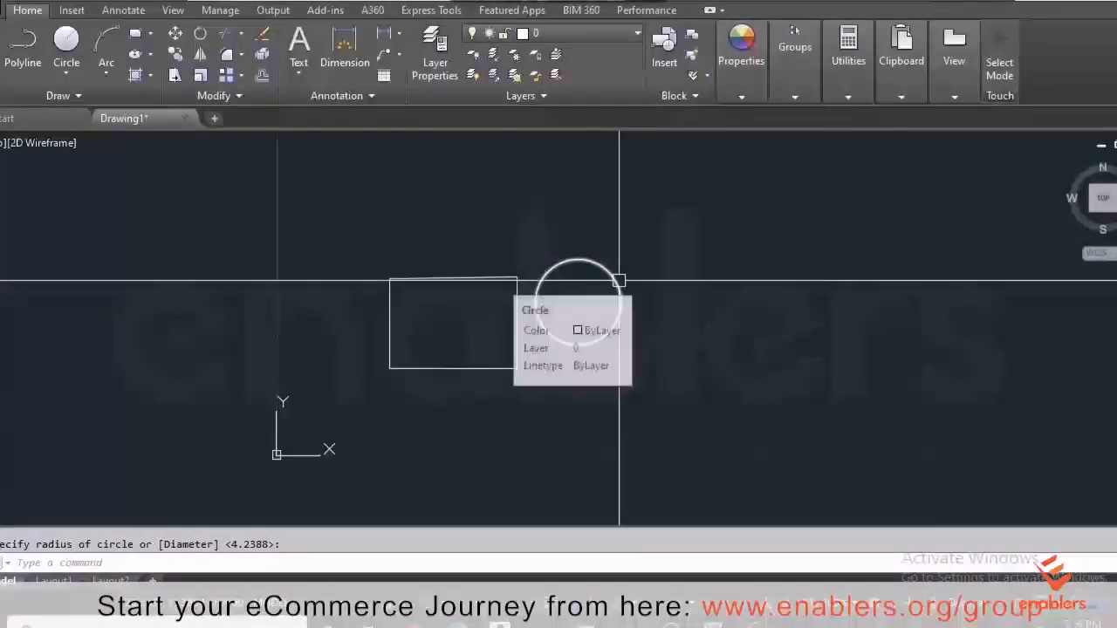
click(619, 281)
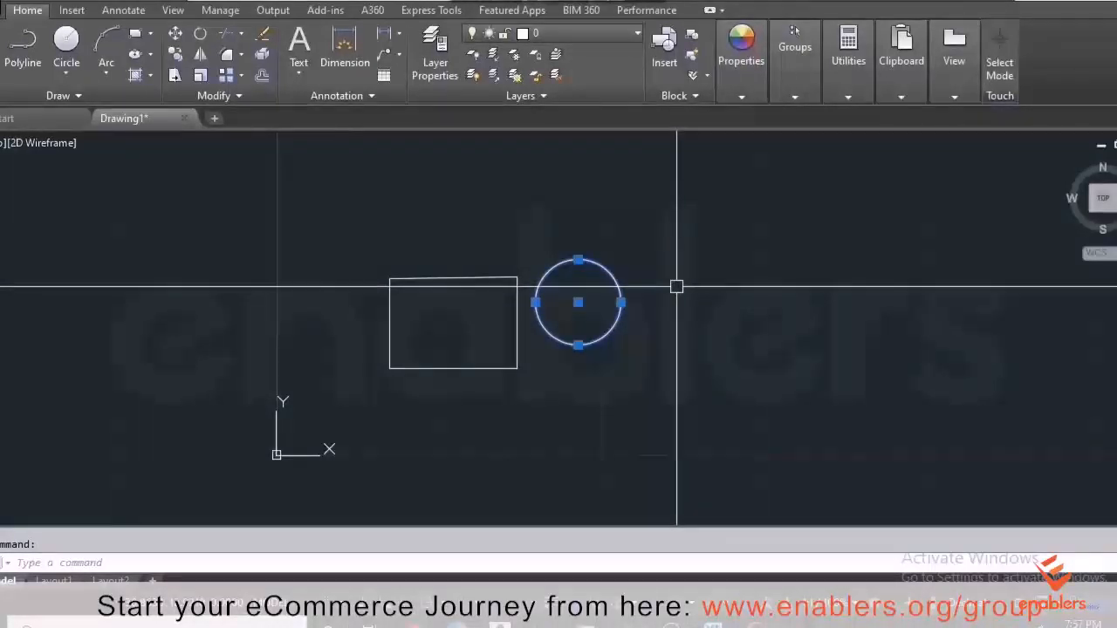
key(Escape)
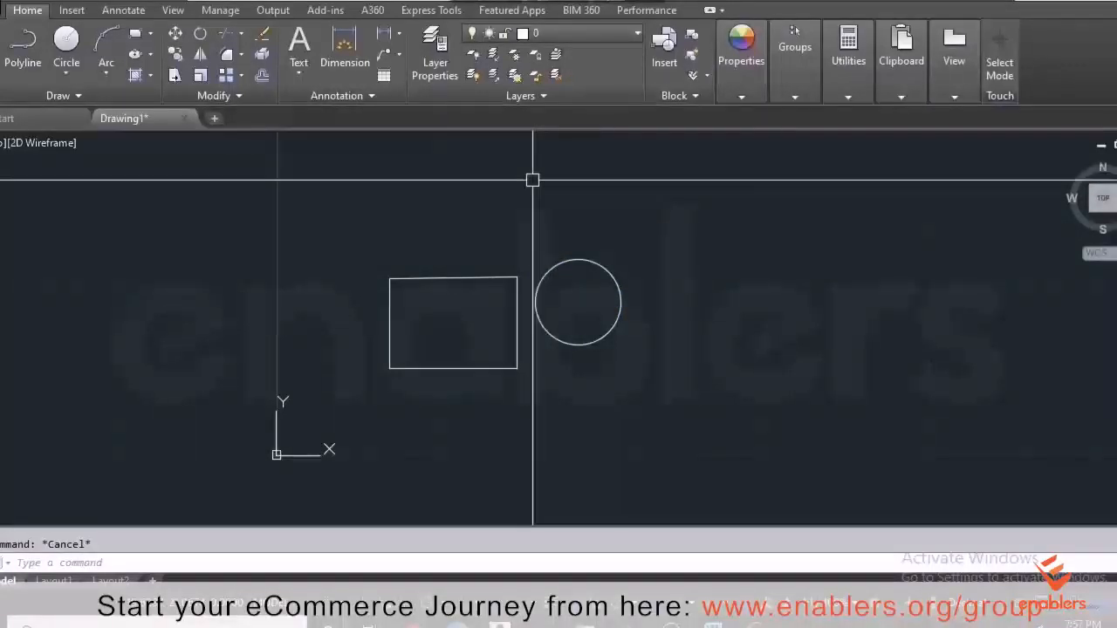
Step: Window-select the circle alone, clear it, and window-select the outline and circle together before clearing the selection again
click(532, 180)
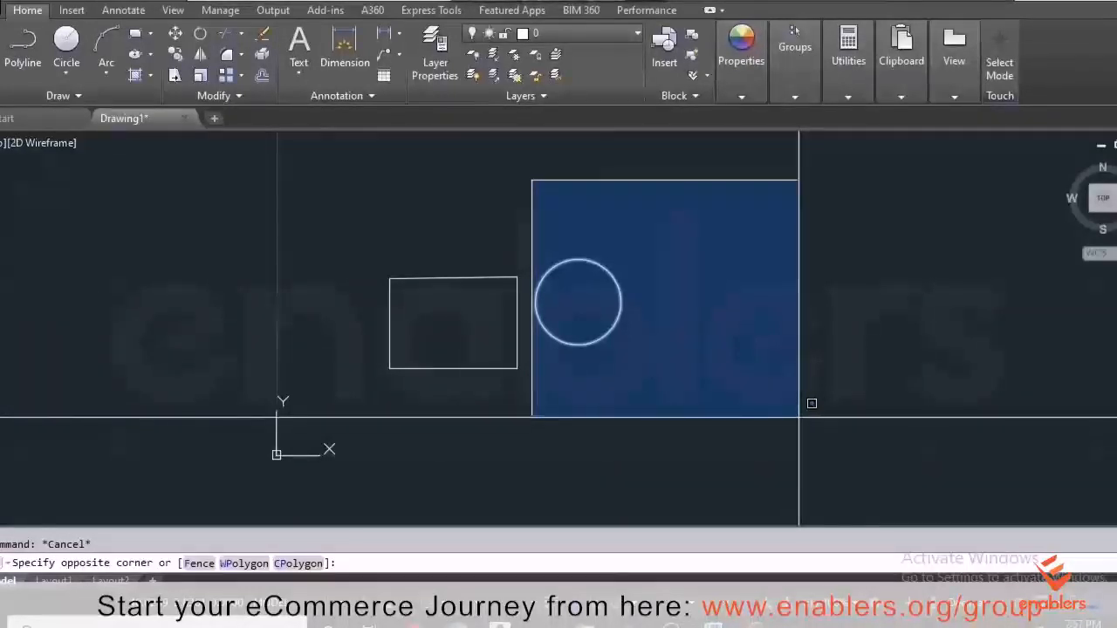
click(797, 408)
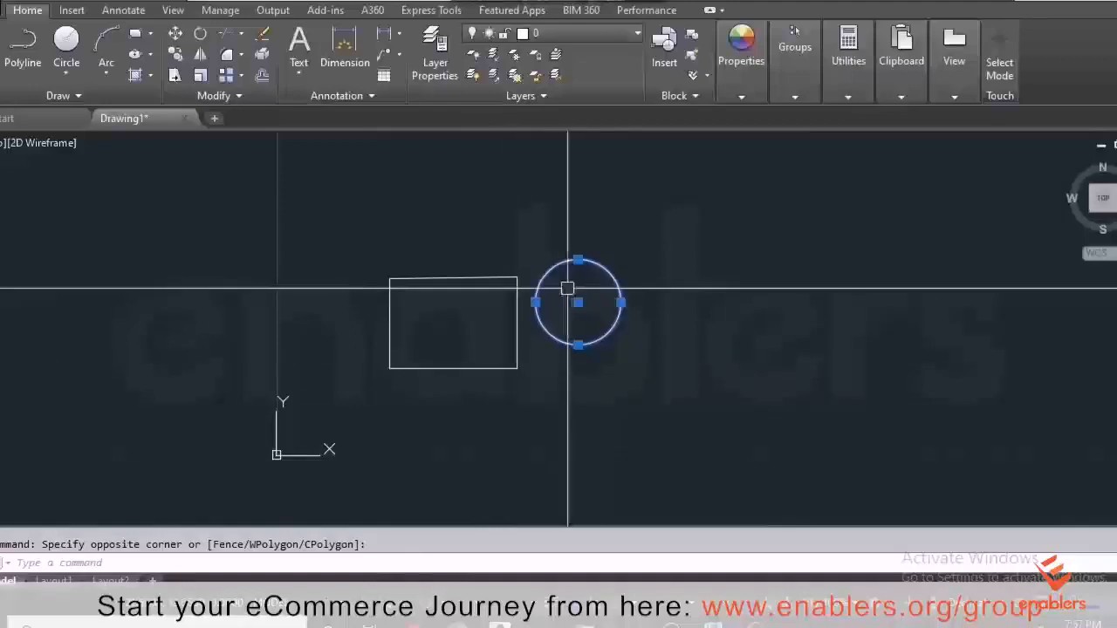
key(Escape)
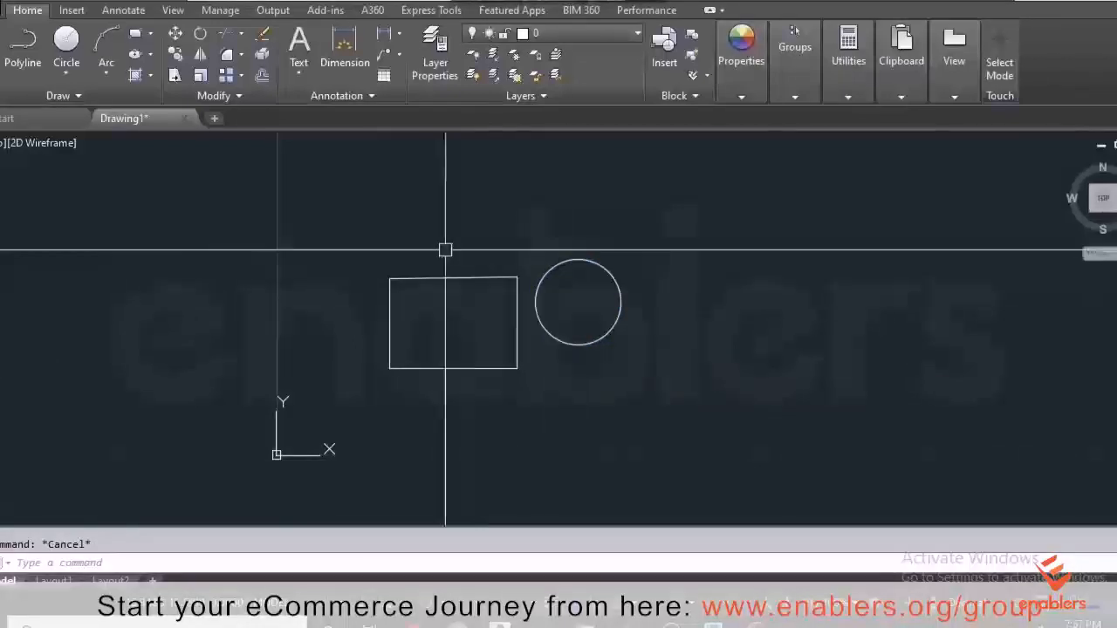
click(345, 239)
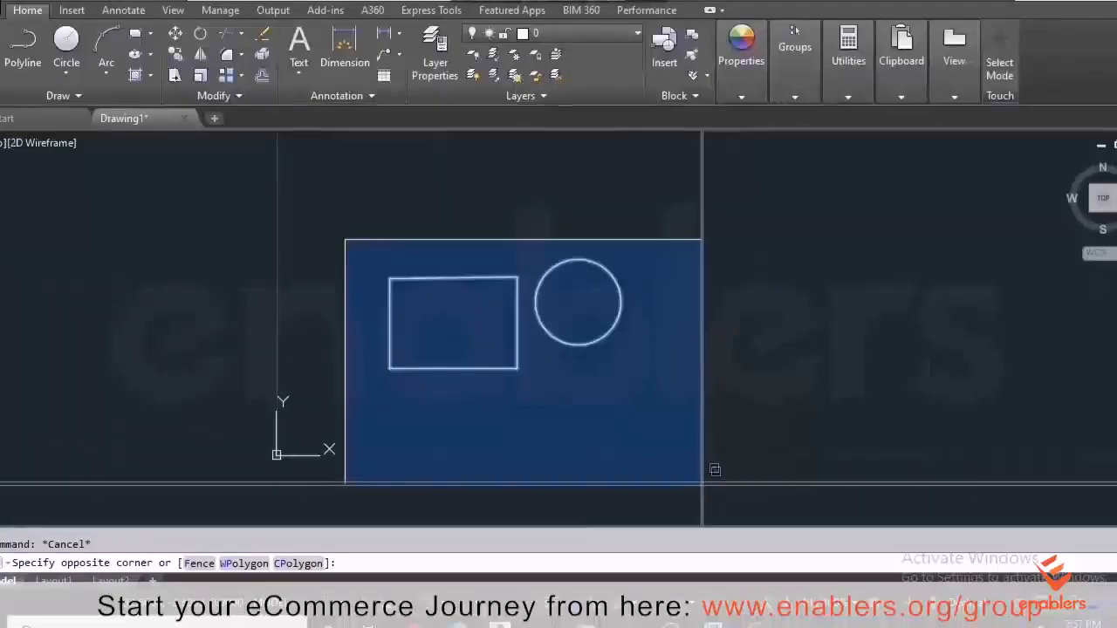
click(700, 479)
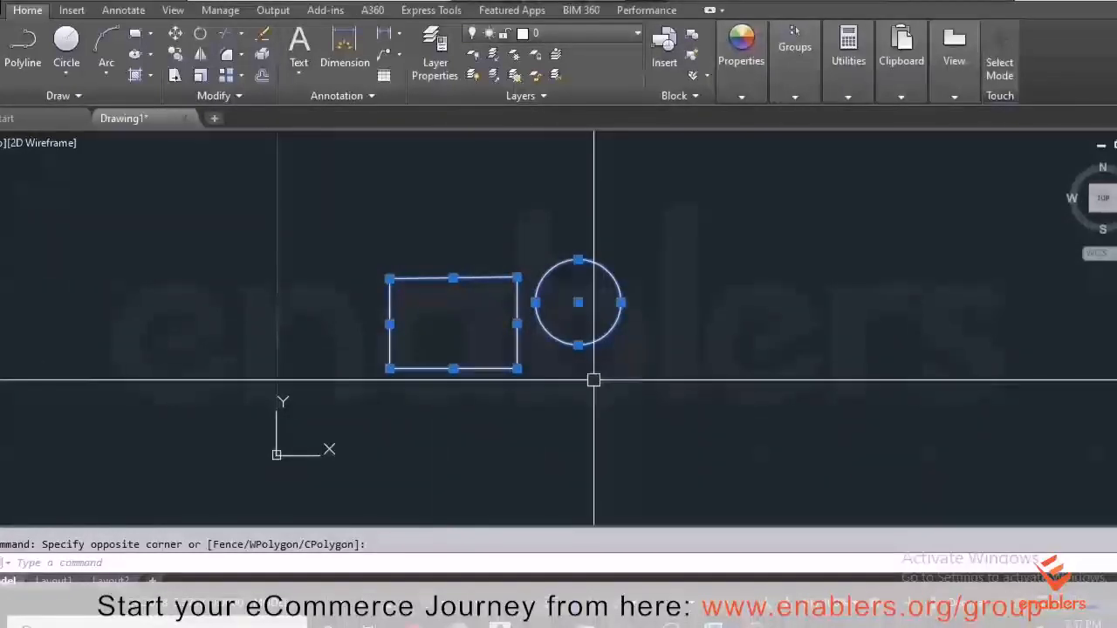
key(Escape)
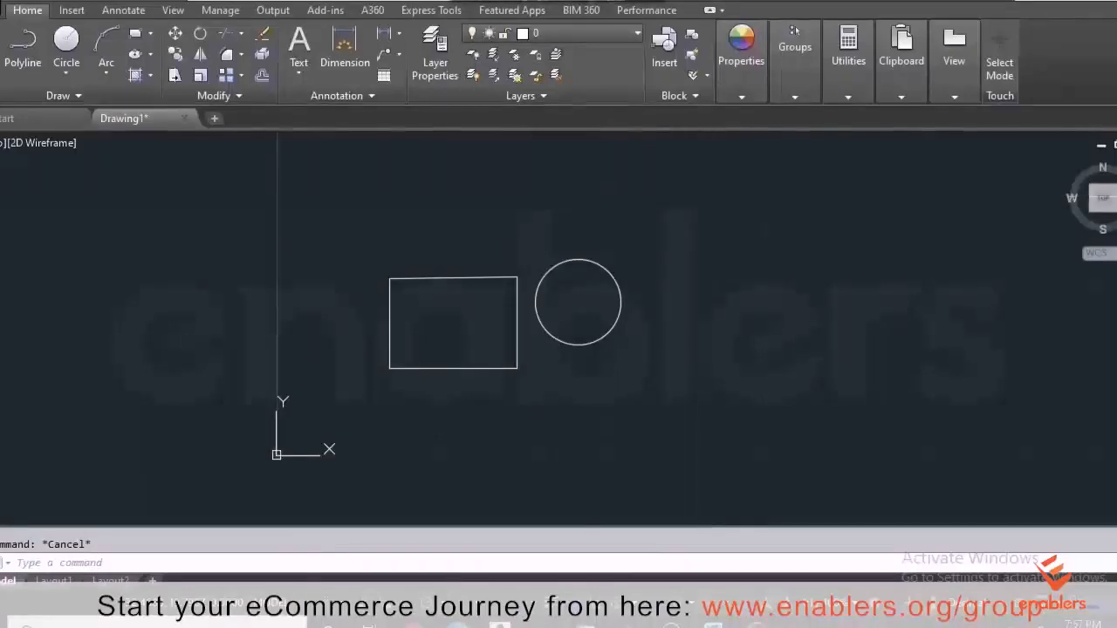
Step: Select the circle and the outline's top, right and bottom edges with a crossing selection, and clear the selection
click(700, 197)
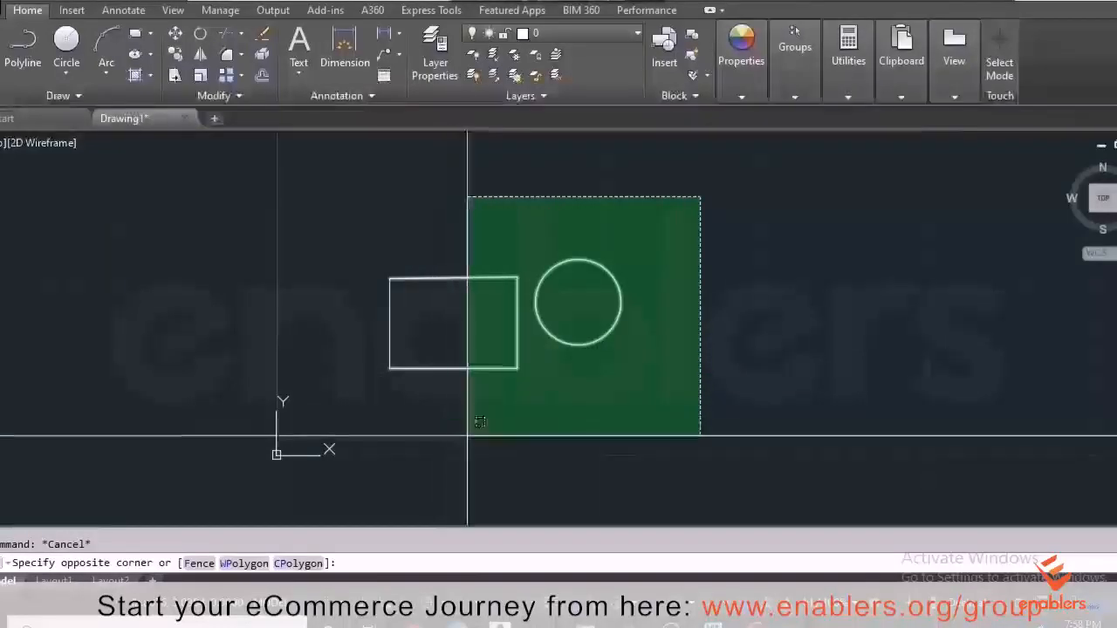
click(494, 454)
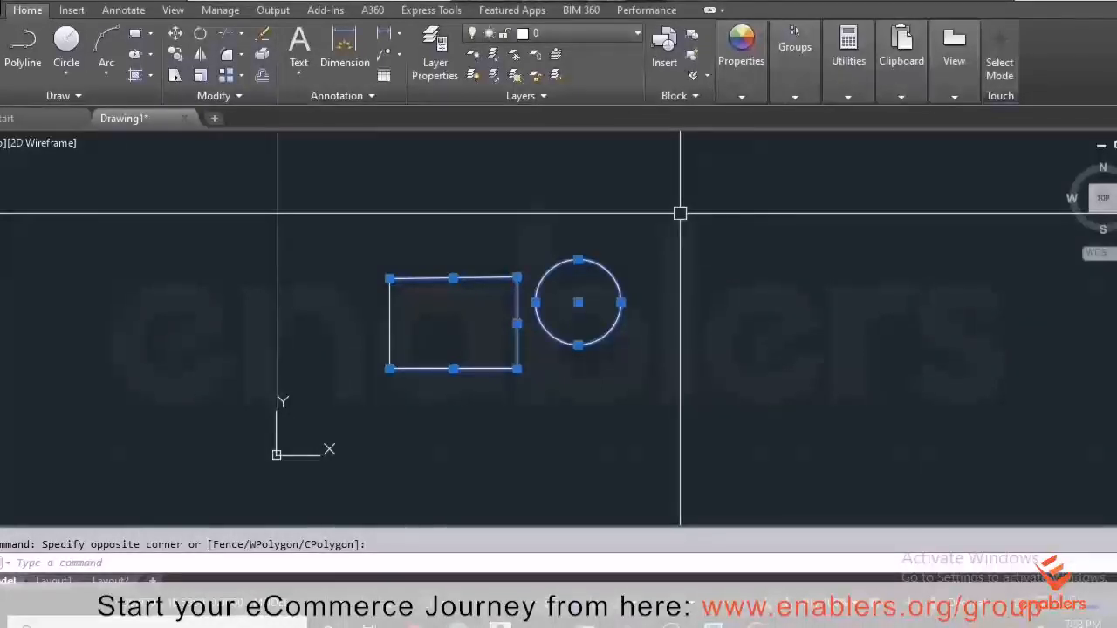
key(Escape)
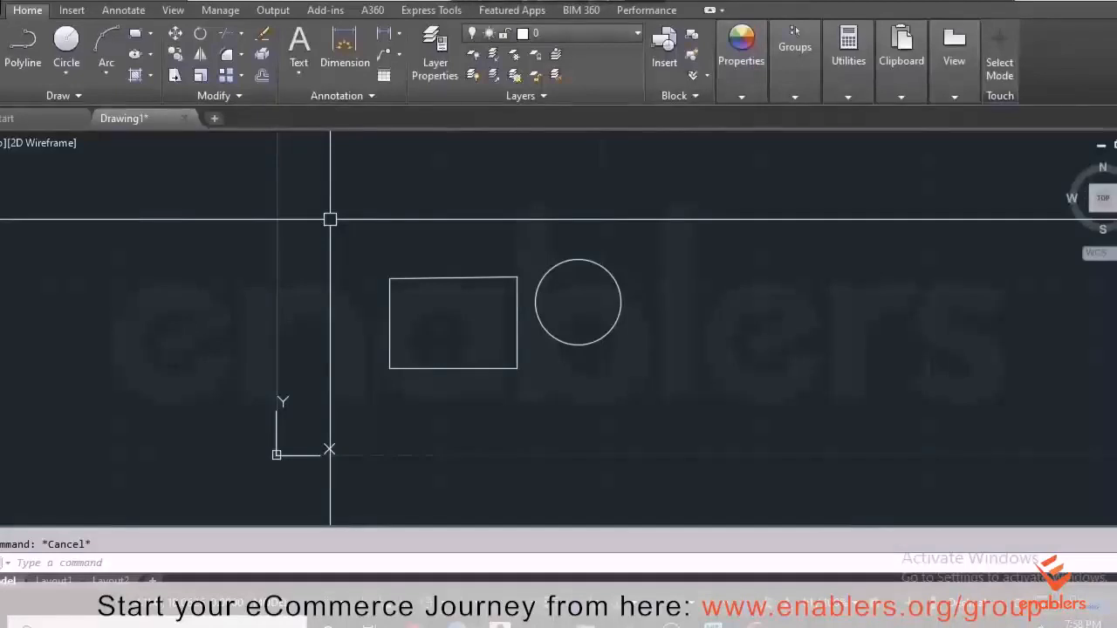
Step: Select the outline and the circle with freehand window lassos, and clear the selection
mouse_move(330, 219)
mouse_down()
mouse_move(462, 282)
mouse_move(668, 273)
mouse_move(696, 294)
mouse_move(678, 394)
mouse_move(579, 444)
mouse_move(404, 453)
mouse_move(374, 411)
mouse_move(373, 328)
mouse_move(412, 336)
mouse_move(346, 347)
mouse_move(331, 402)
mouse_up()
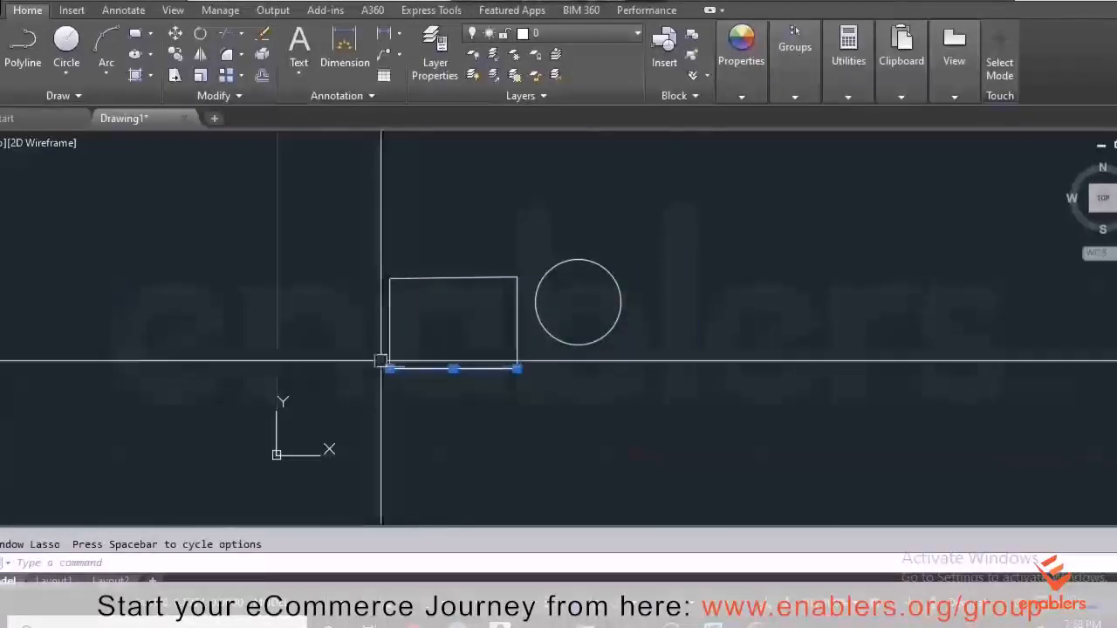
mouse_move(367, 241)
mouse_down()
mouse_move(481, 242)
mouse_move(629, 350)
mouse_move(431, 444)
mouse_move(369, 449)
mouse_up()
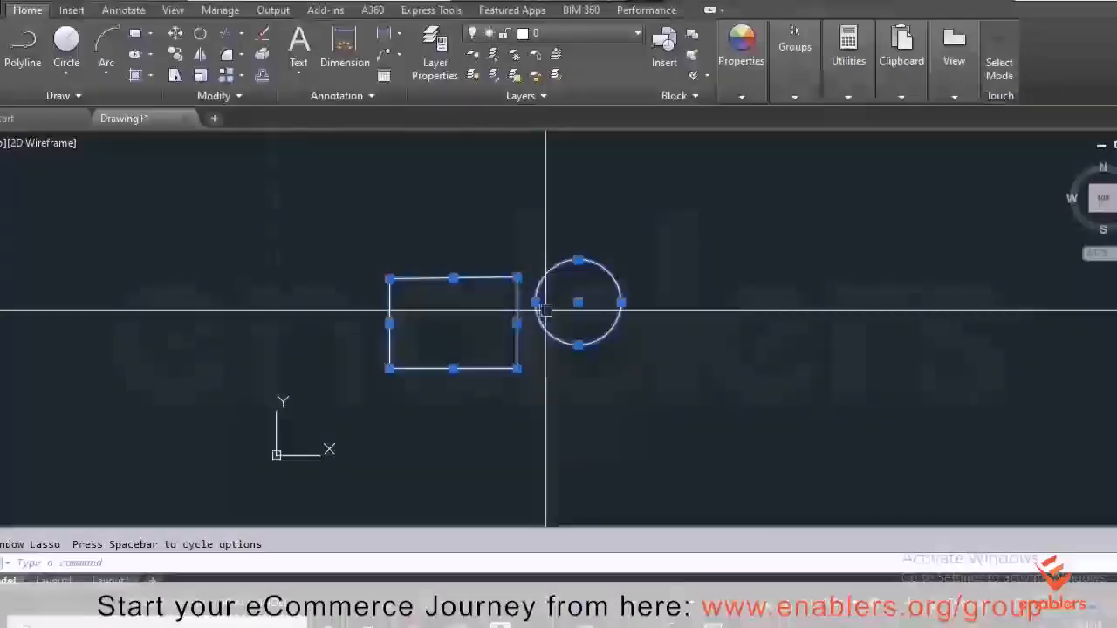
key(Escape)
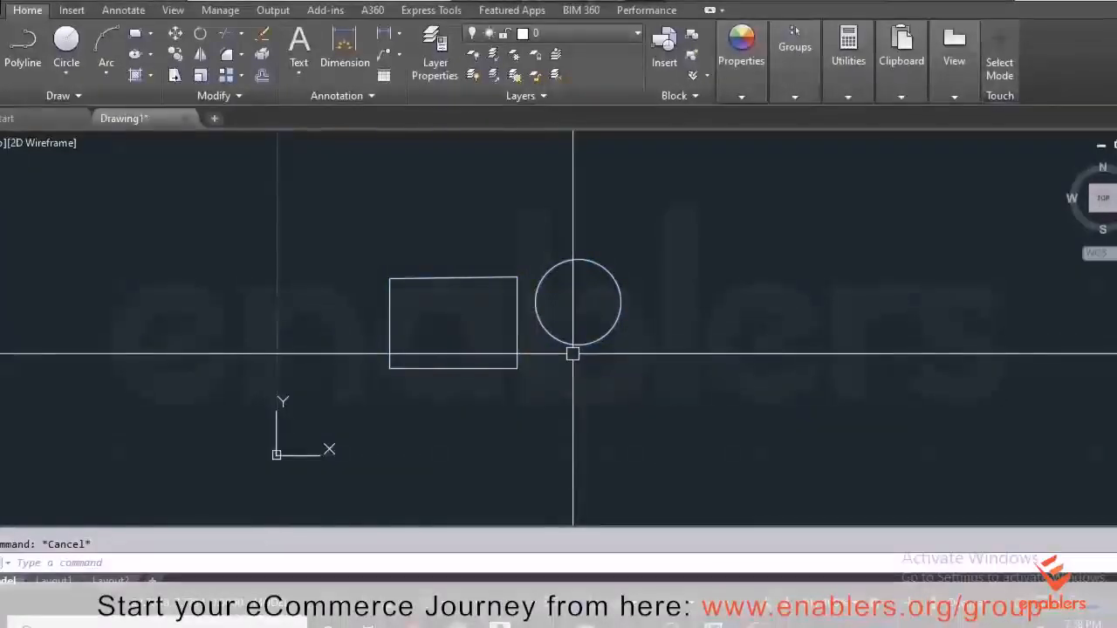
Step: Window-select the four-sided outline and the circle together and erase them from the drawing
click(353, 232)
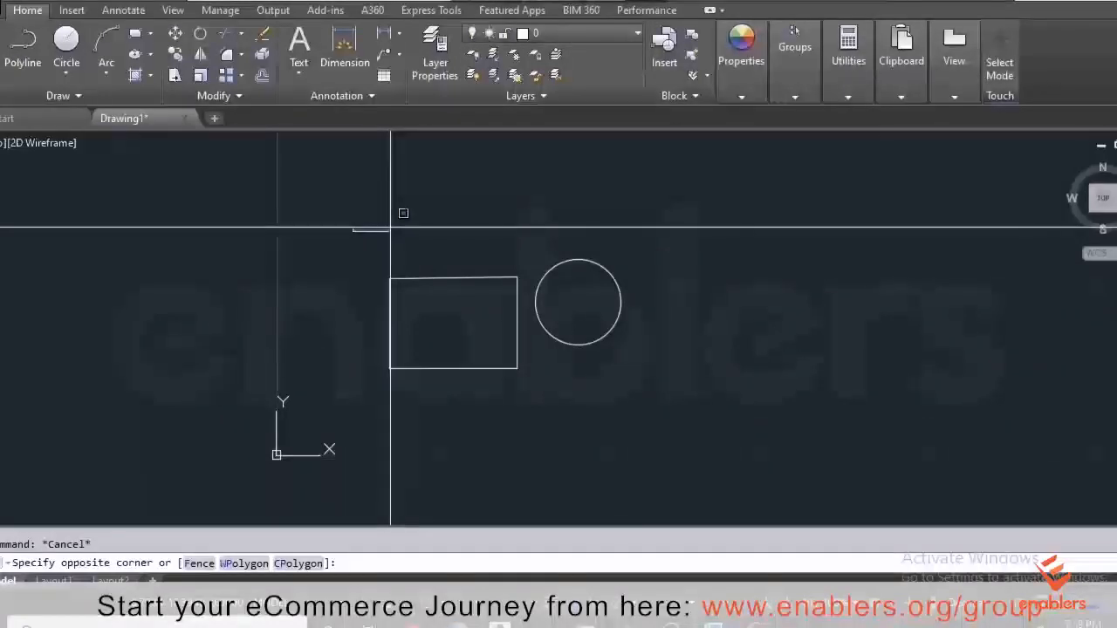
click(654, 436)
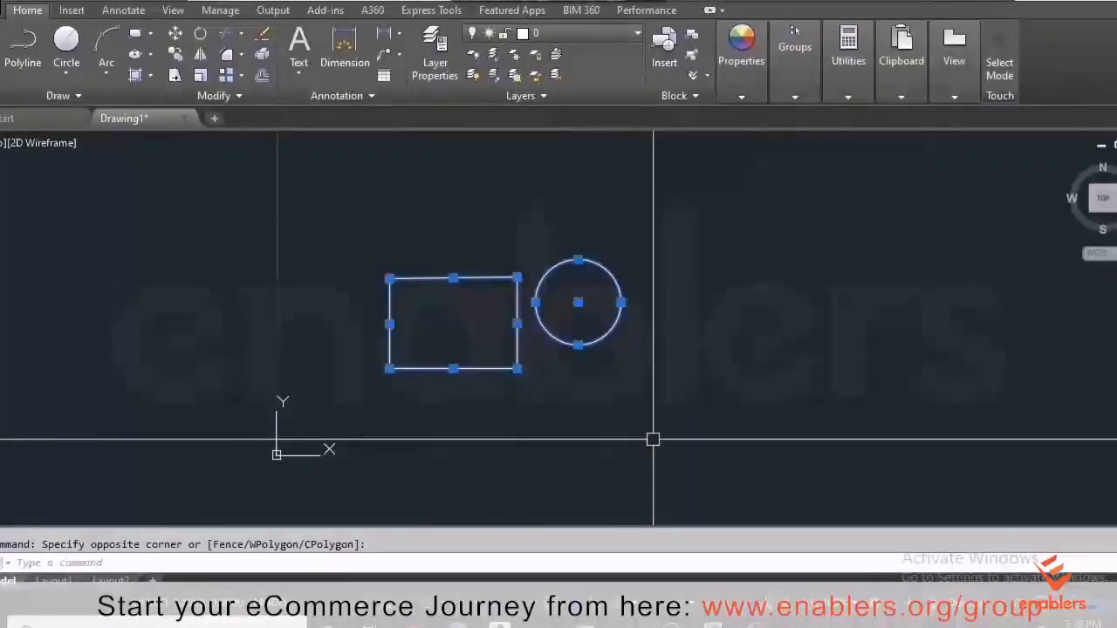
key(Delete)
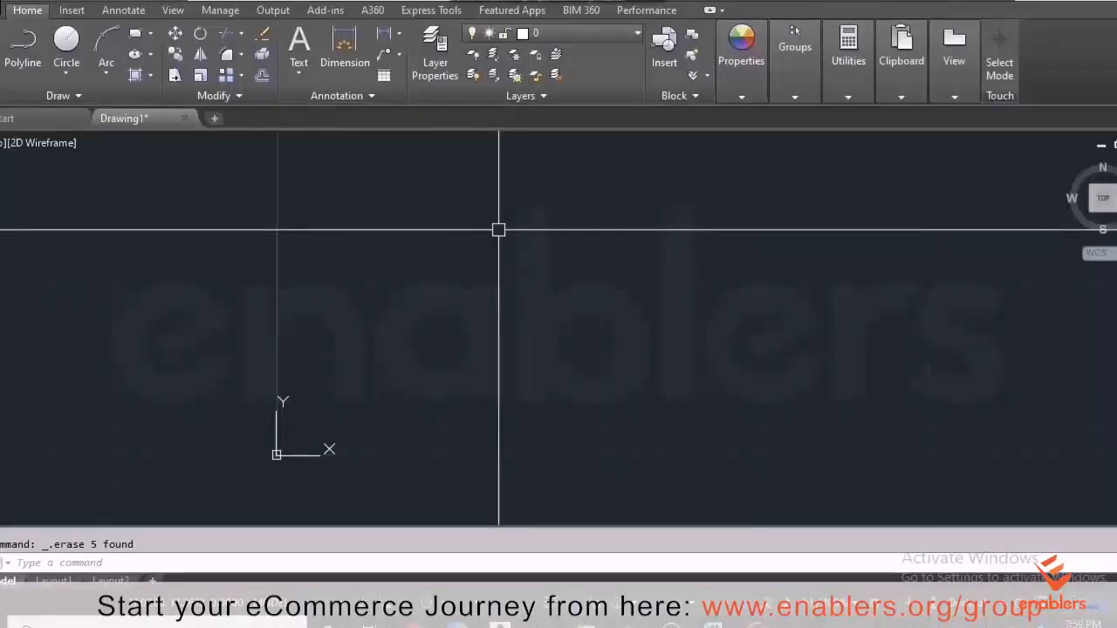
Step: Set the drawing units to Architectural length type with Inches as the insertion scale
text(n)
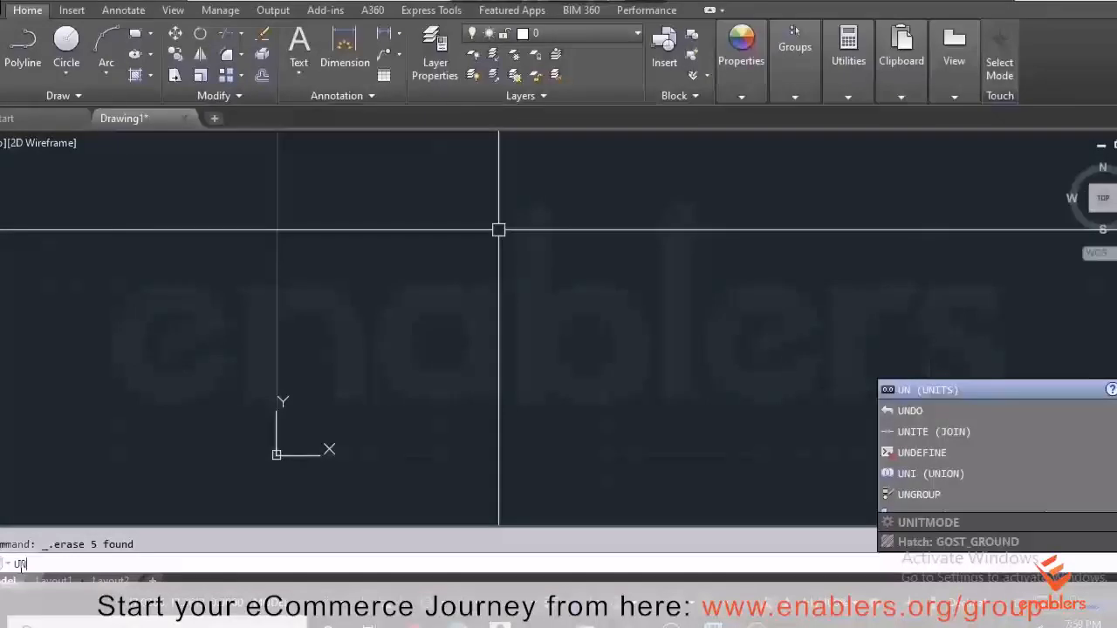
key(Return)
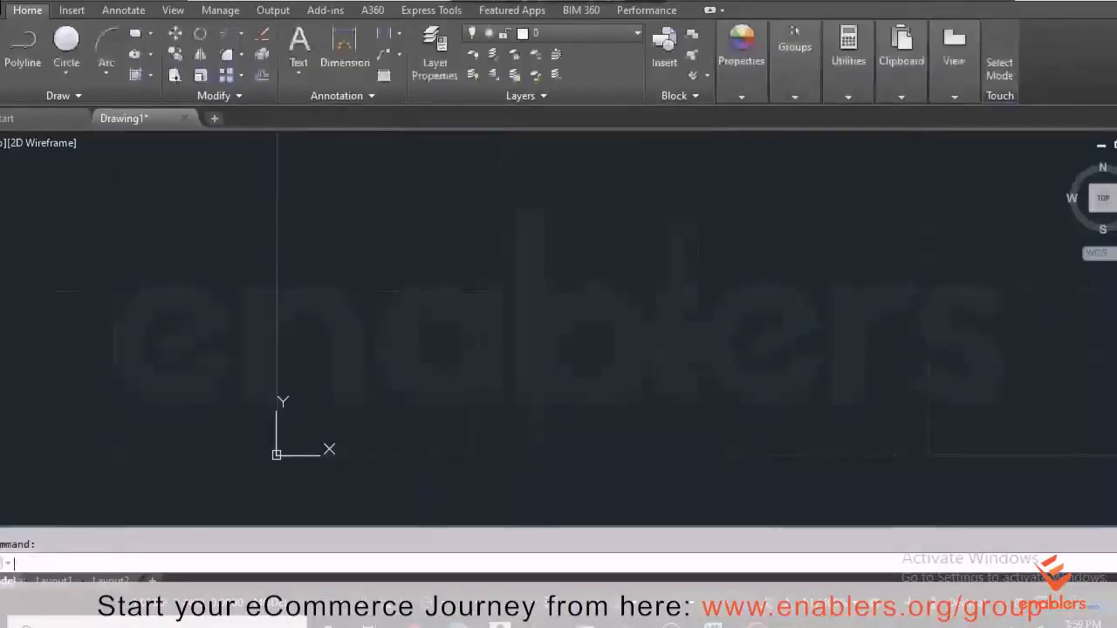
text(Un)
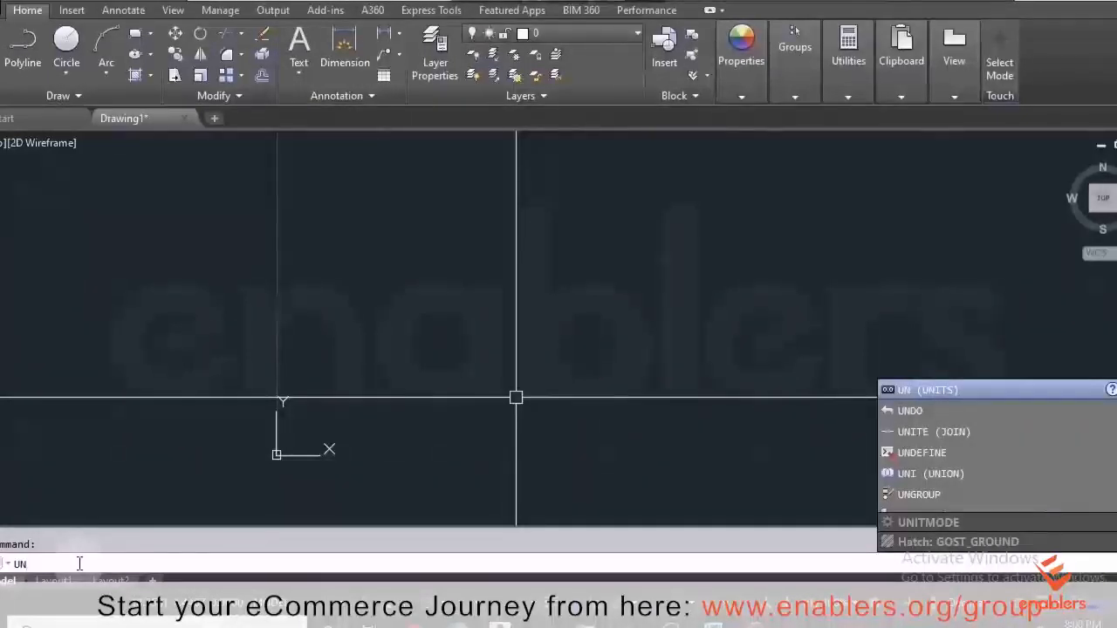
key(Return)
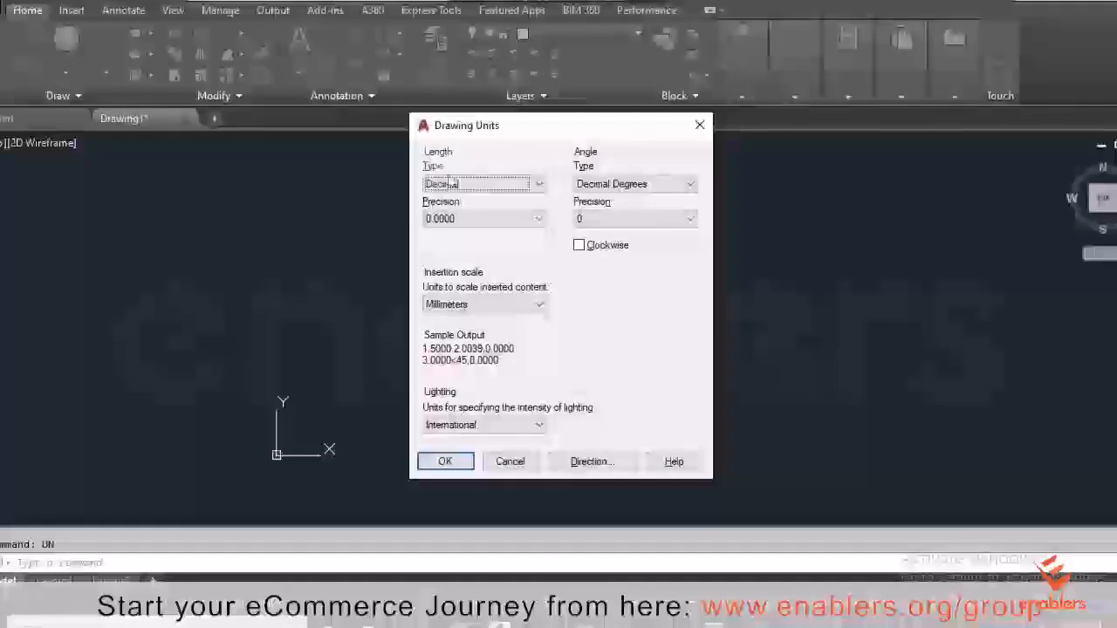
click(539, 304)
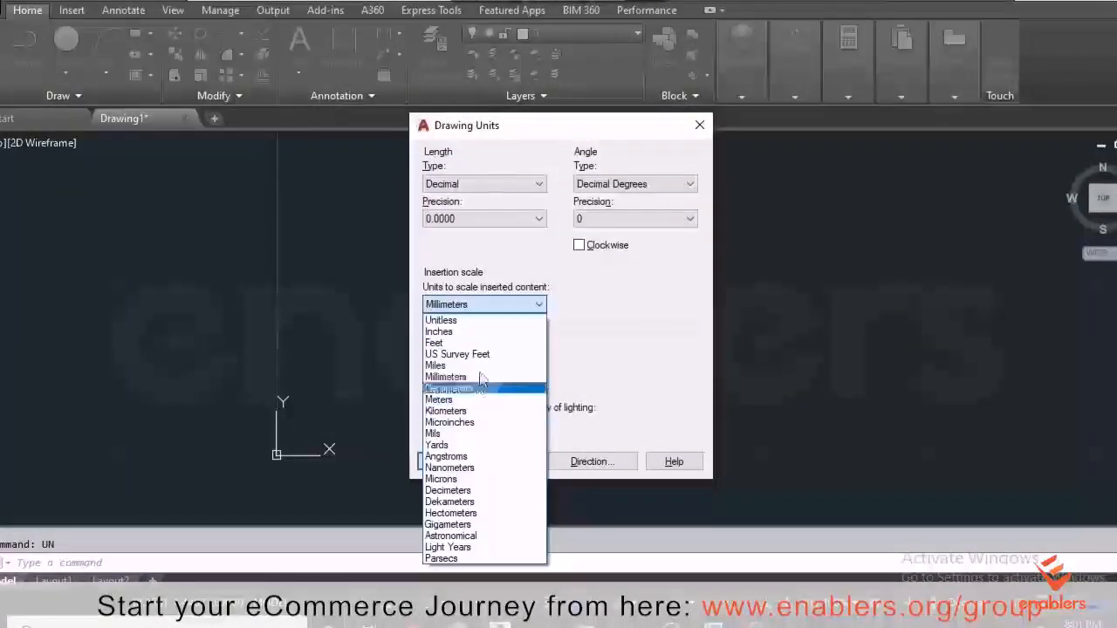
click(475, 331)
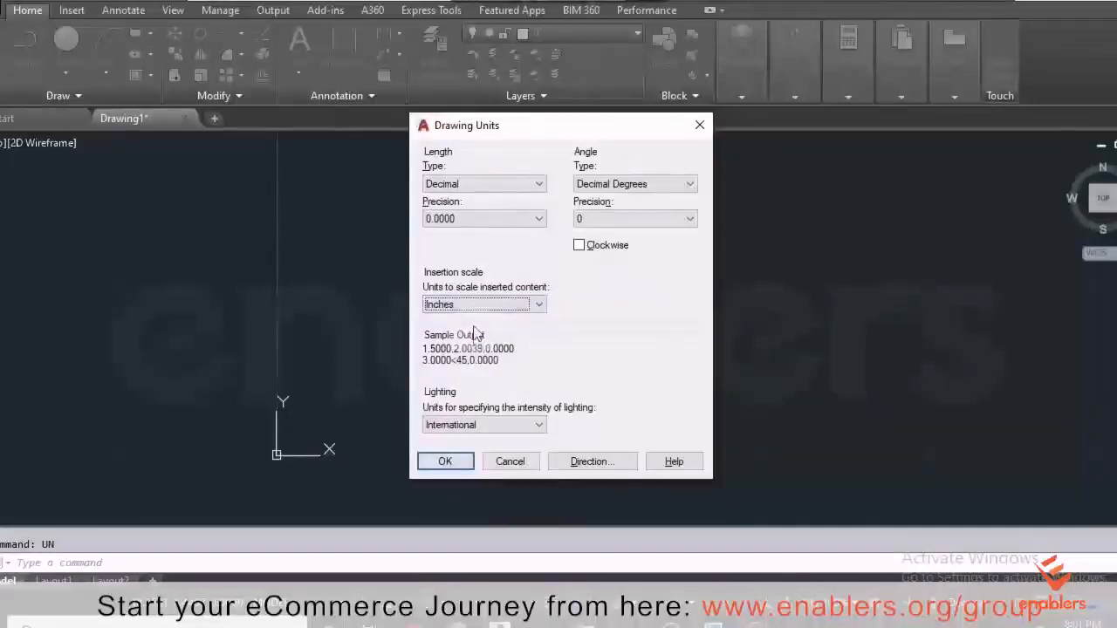
click(539, 188)
click(504, 197)
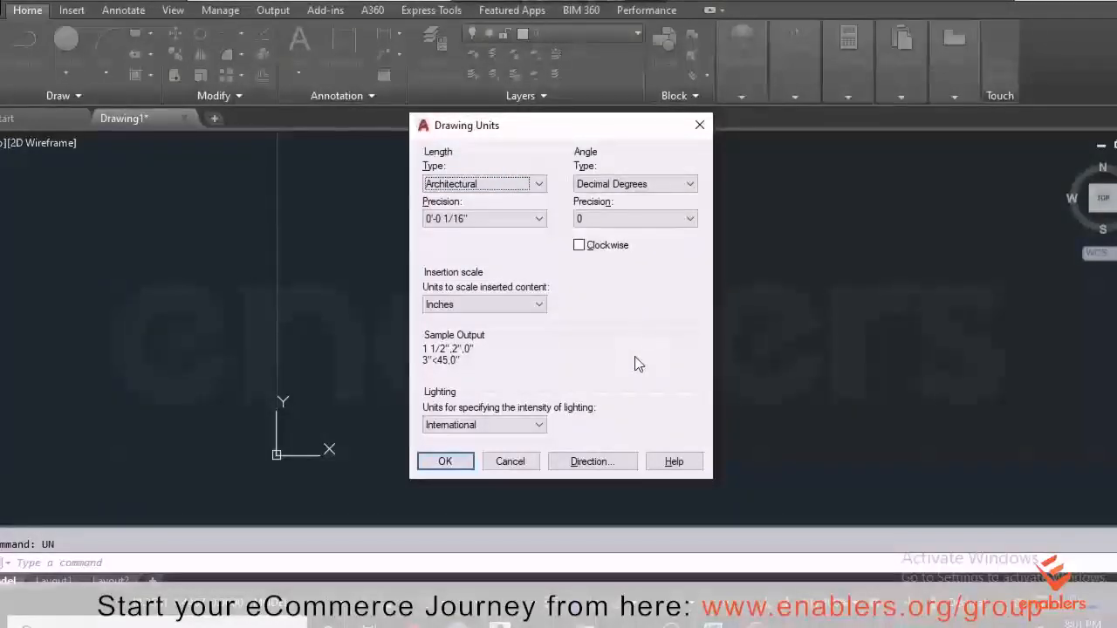
click(446, 461)
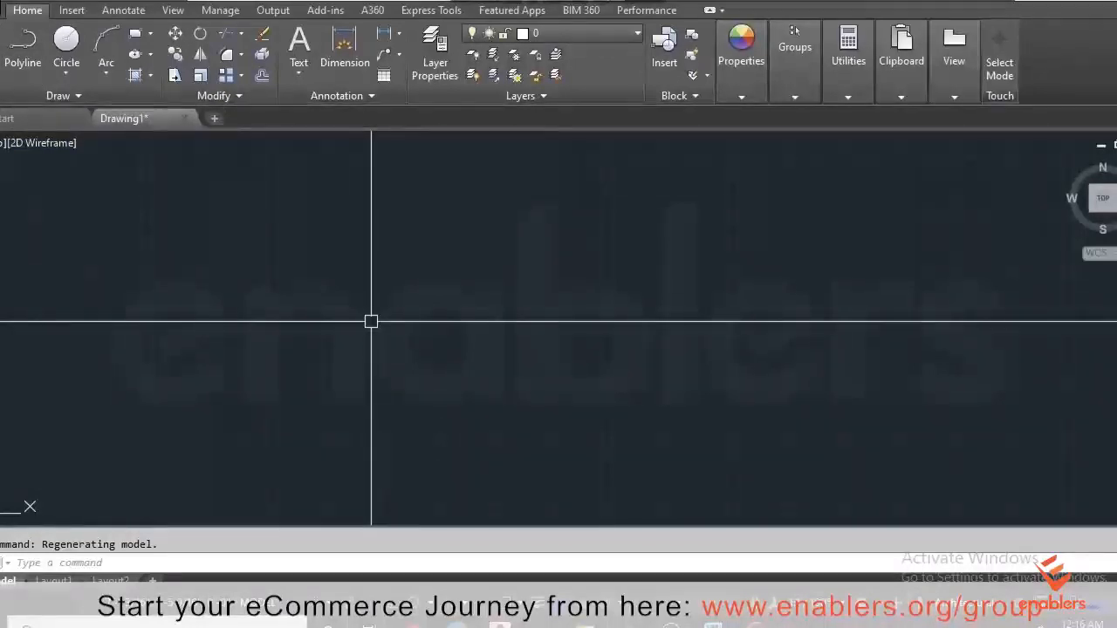
Step: Draw connected line segments 10 inches to the right, 5 inches straight up, and 20 inches to the left
text(L)
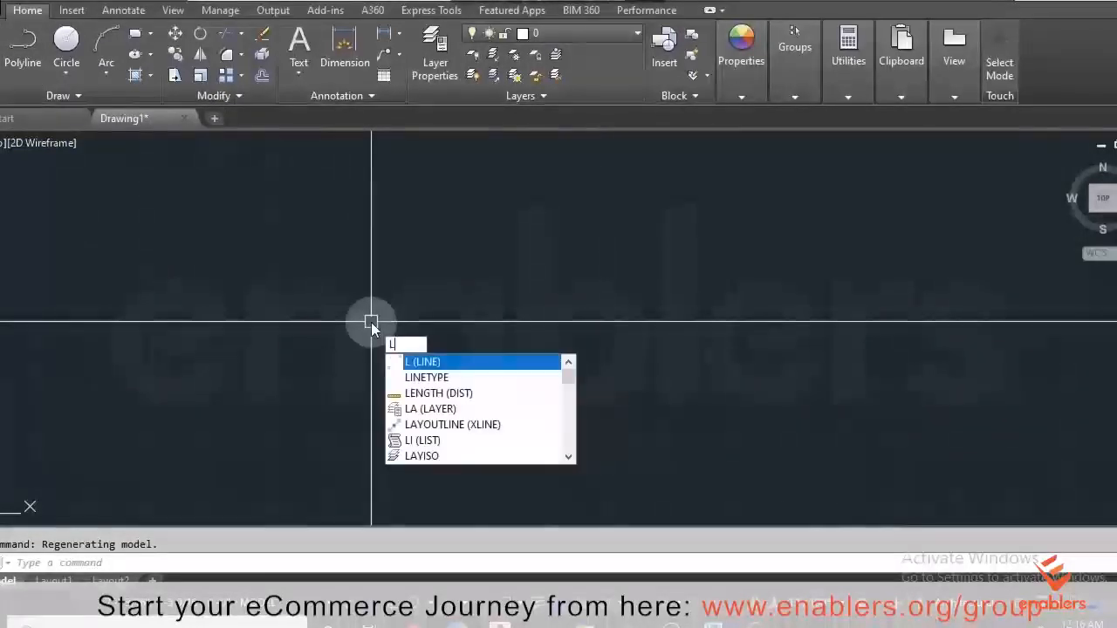
key(Return)
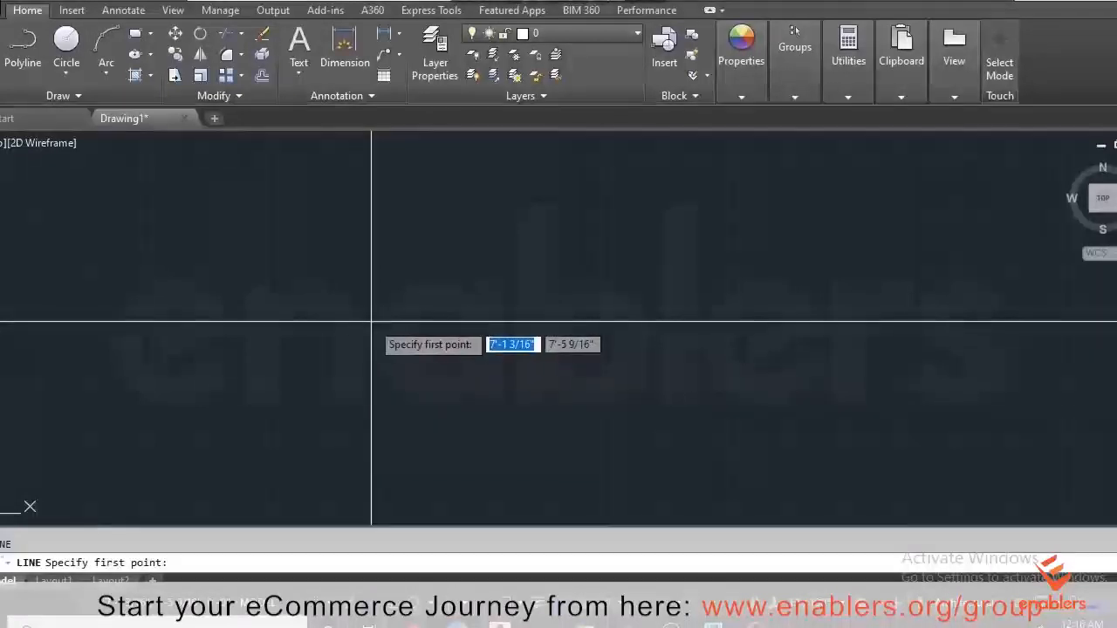
click(209, 446)
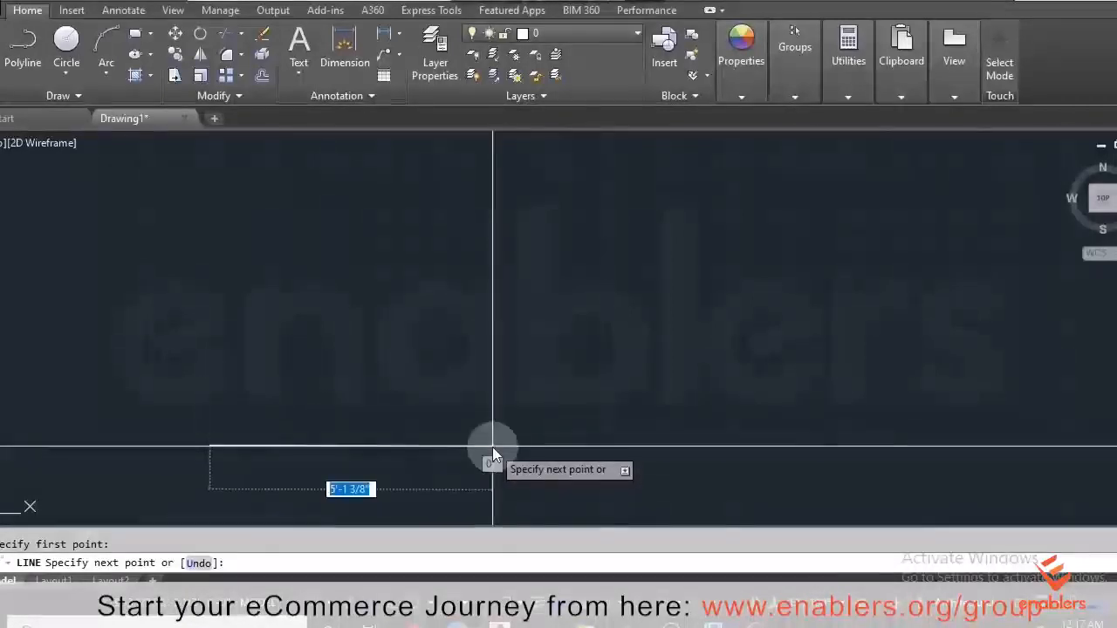
text(10)
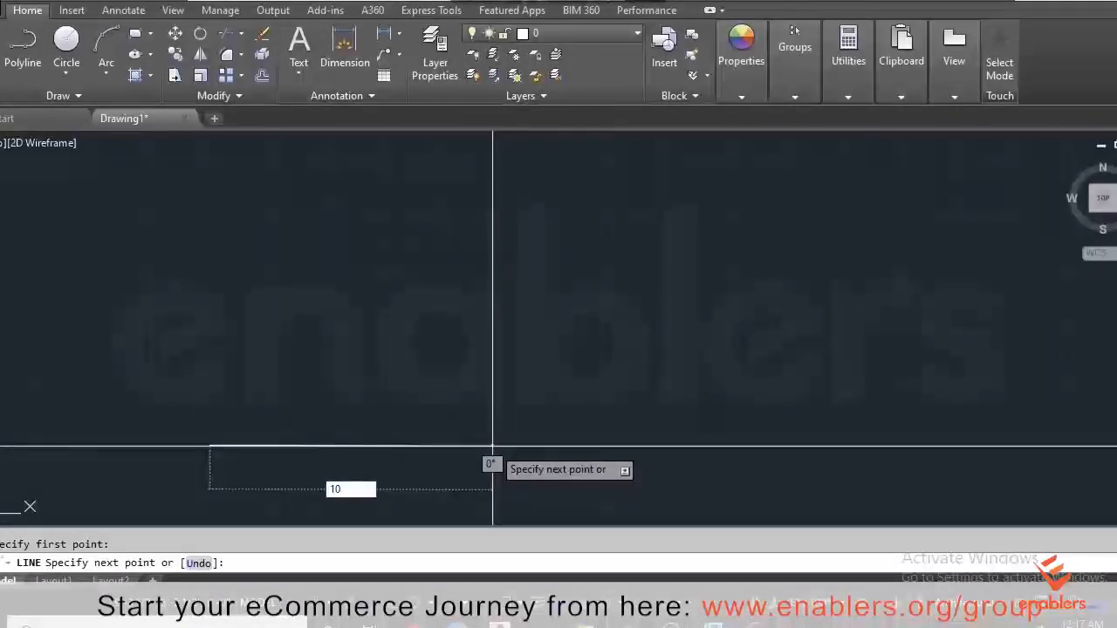
key(Return)
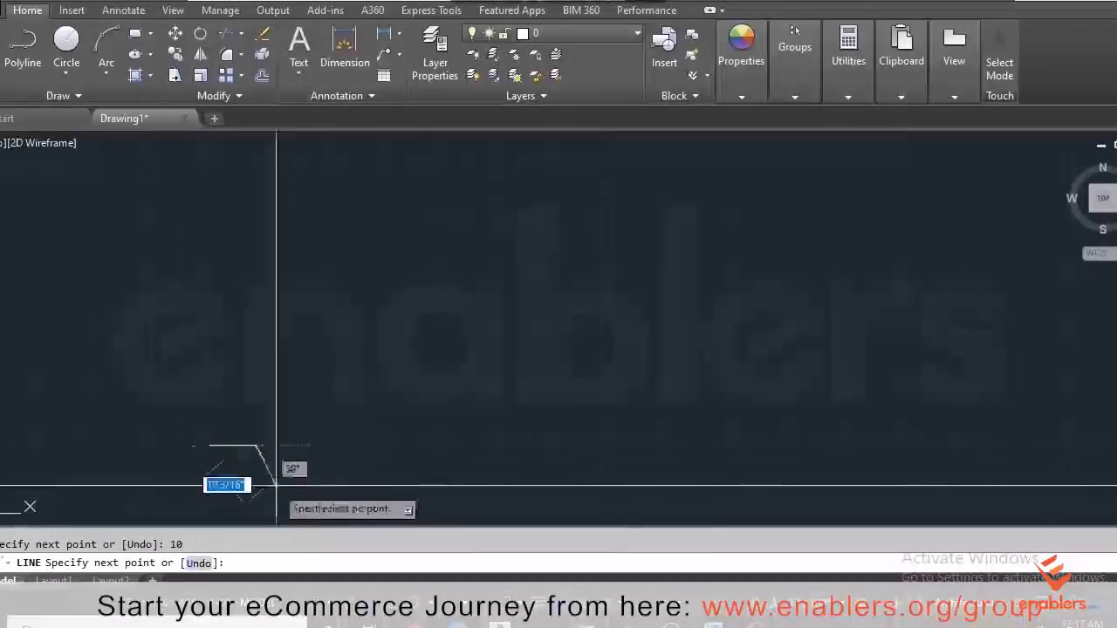
scroll(182, 457, up, 3)
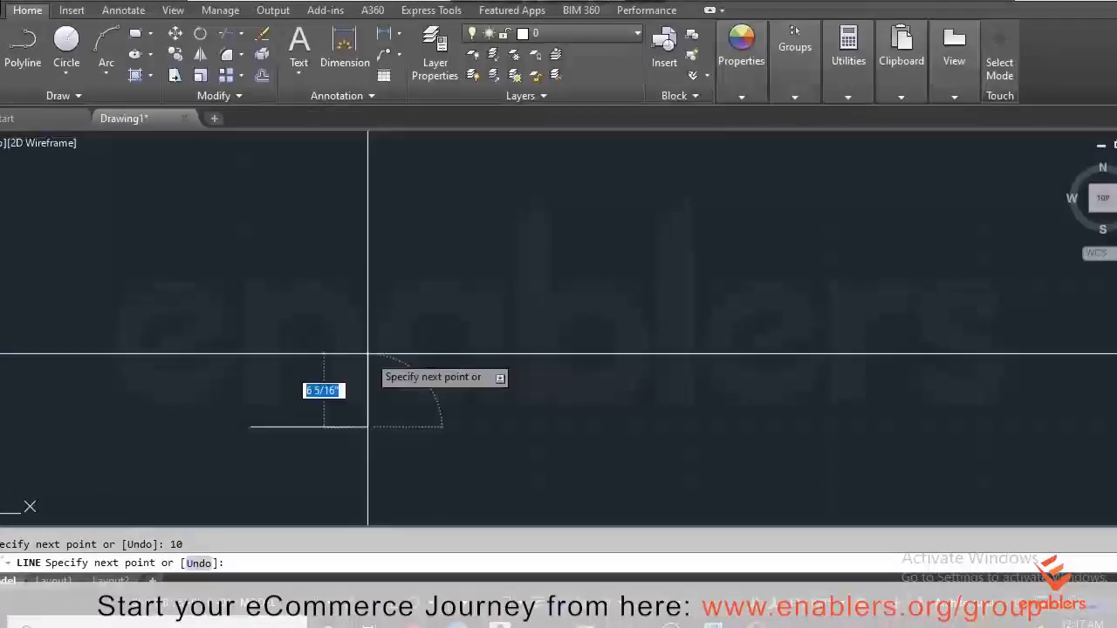
text(5)
key(Return)
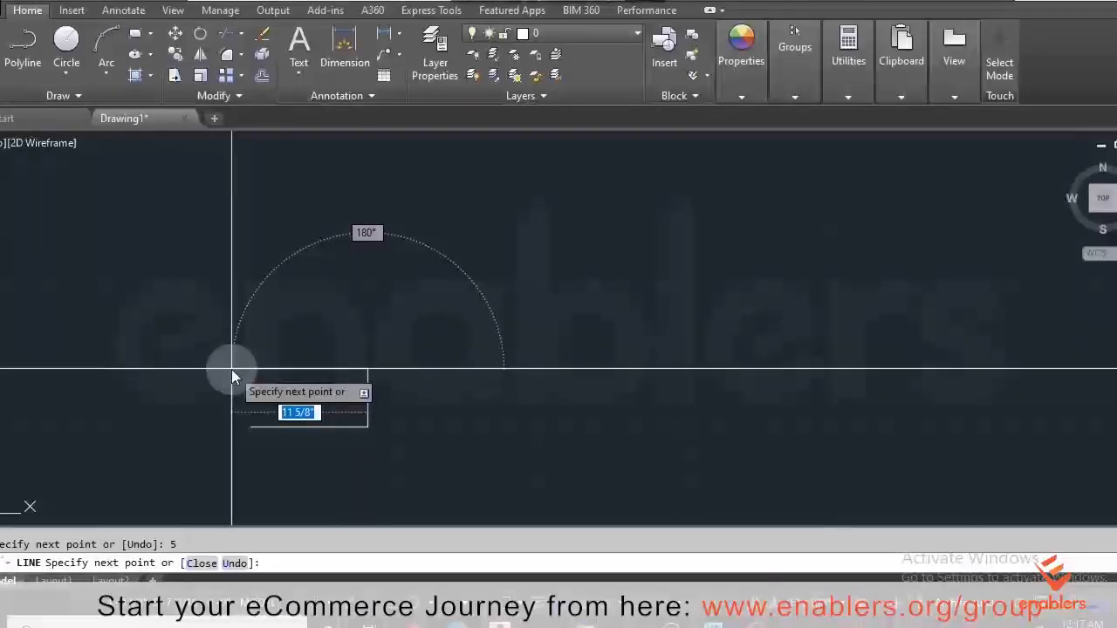
text(20)
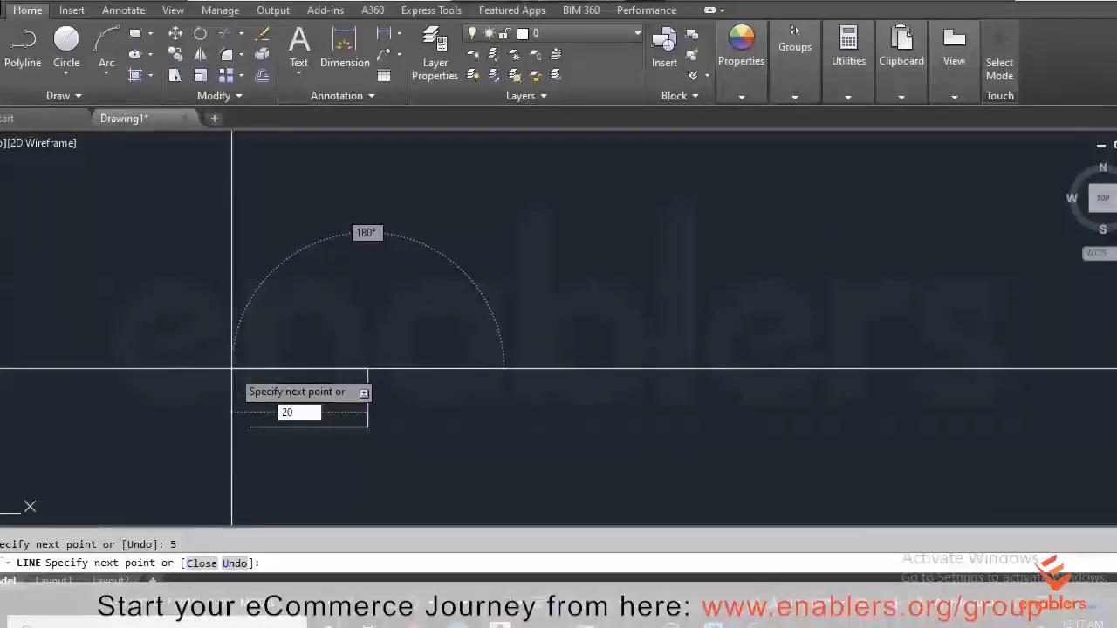
key(Return)
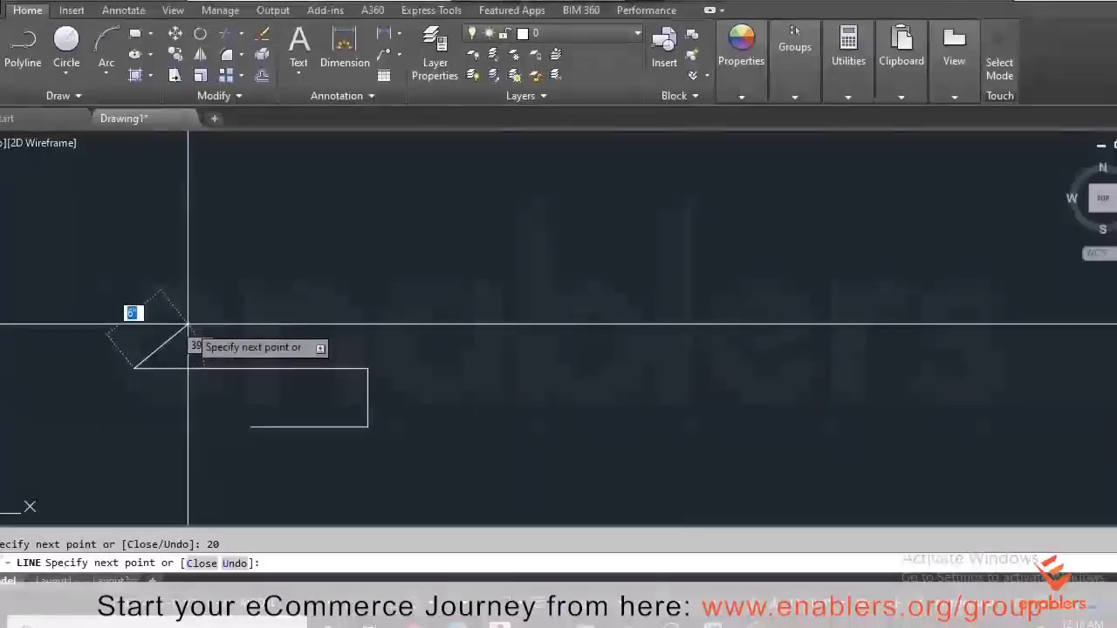
Step: Continue the line with a 30-inch diagonal up to the right at about 39° and a 20-inch horizontal segment to the right
text(30)
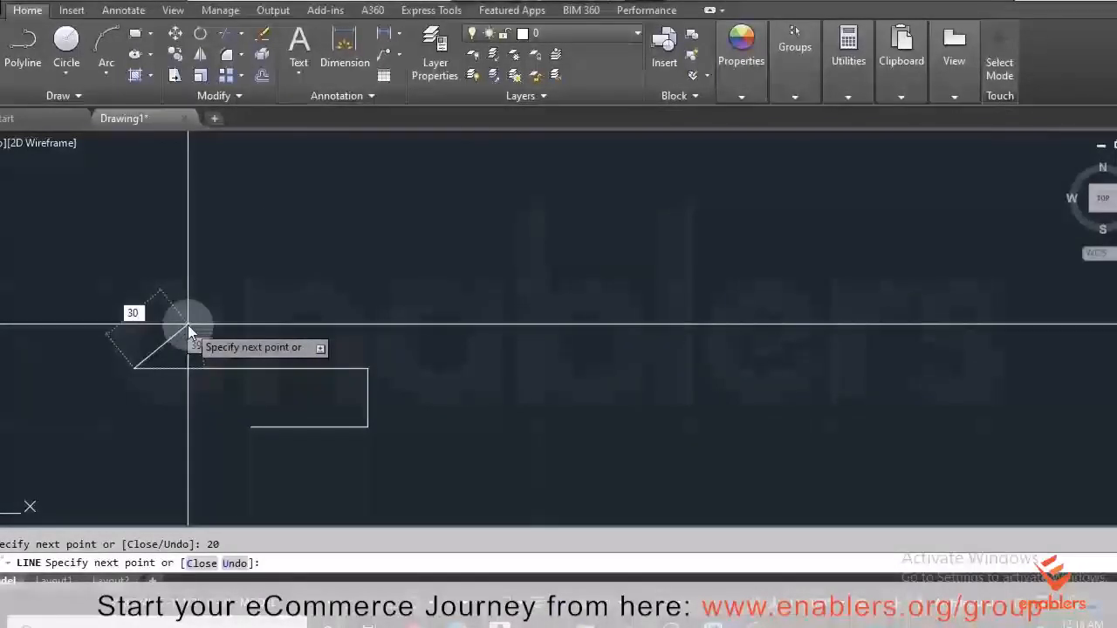
key(Return)
scroll(455, 371, down, 2)
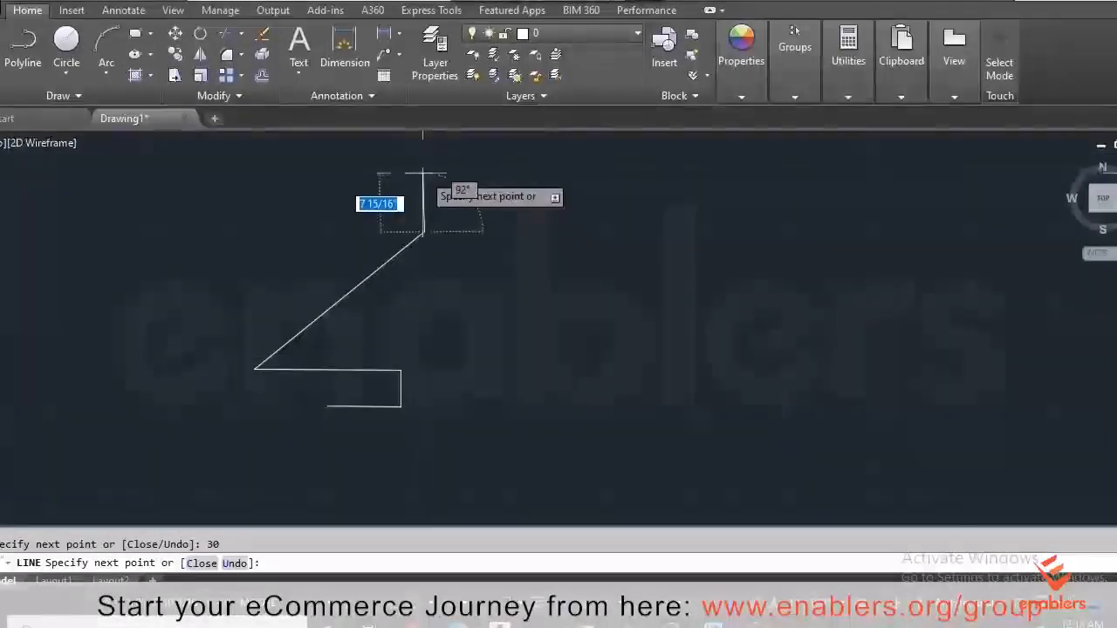
scroll(427, 170, up, 2)
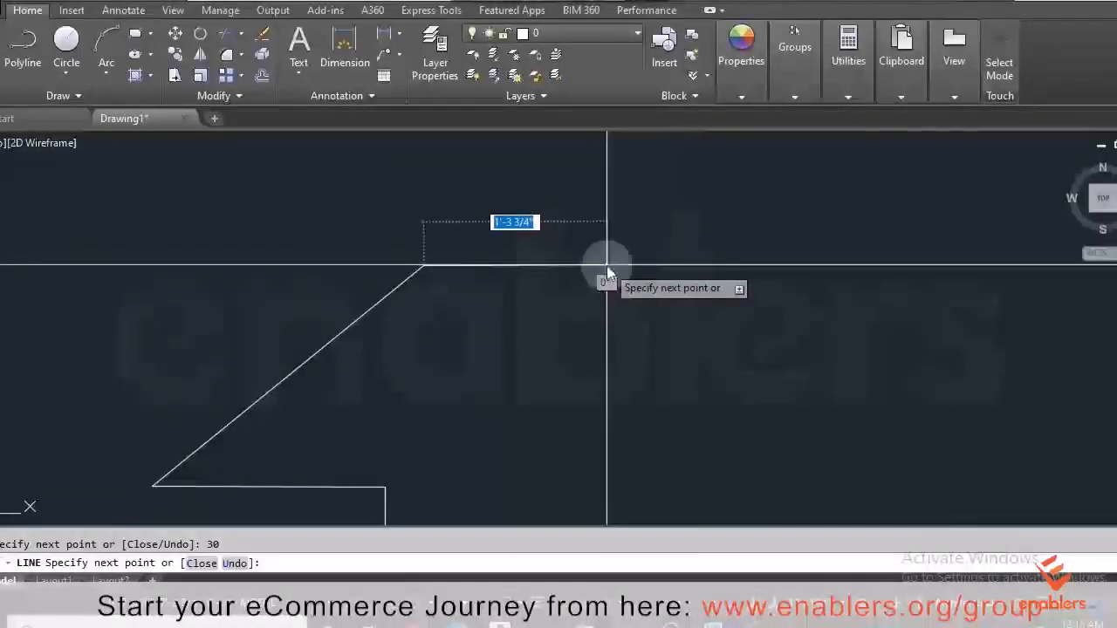
text(2)
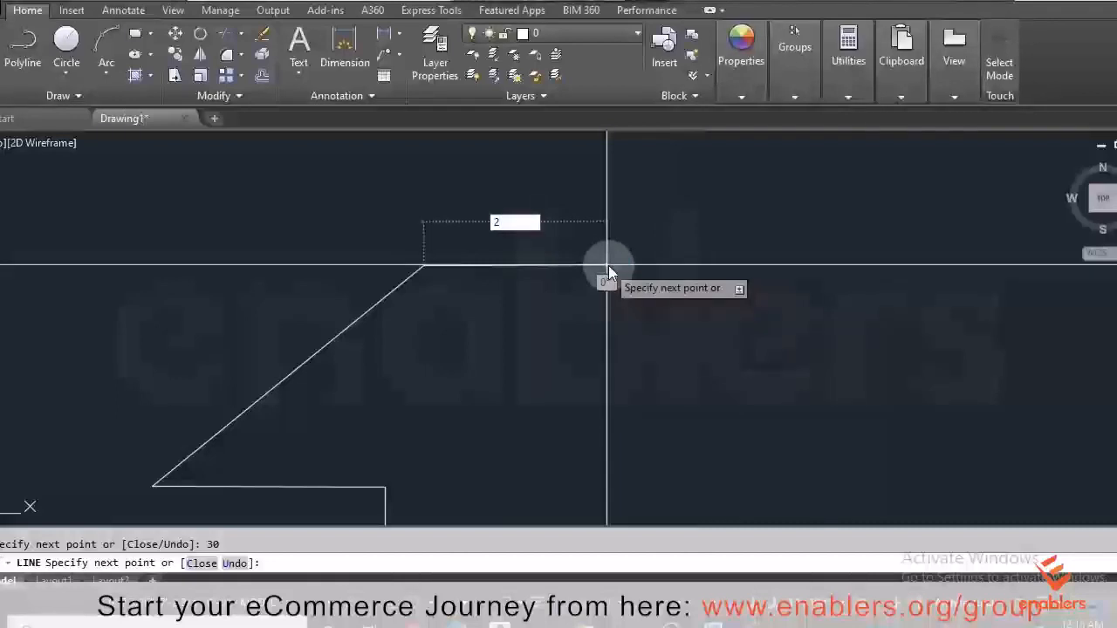
text(0)
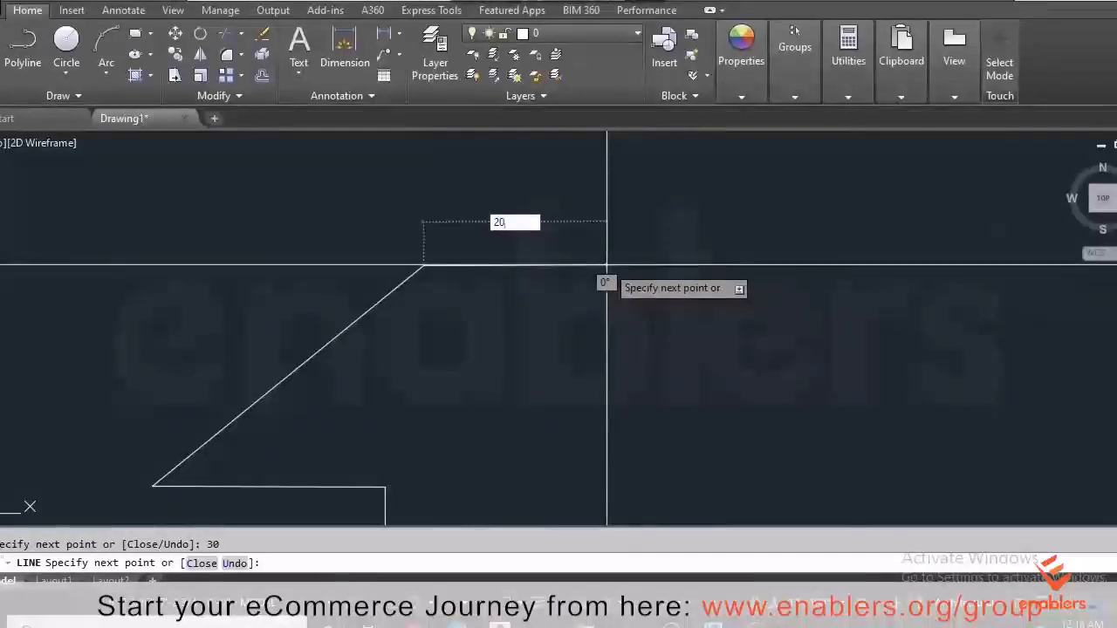
key(Return)
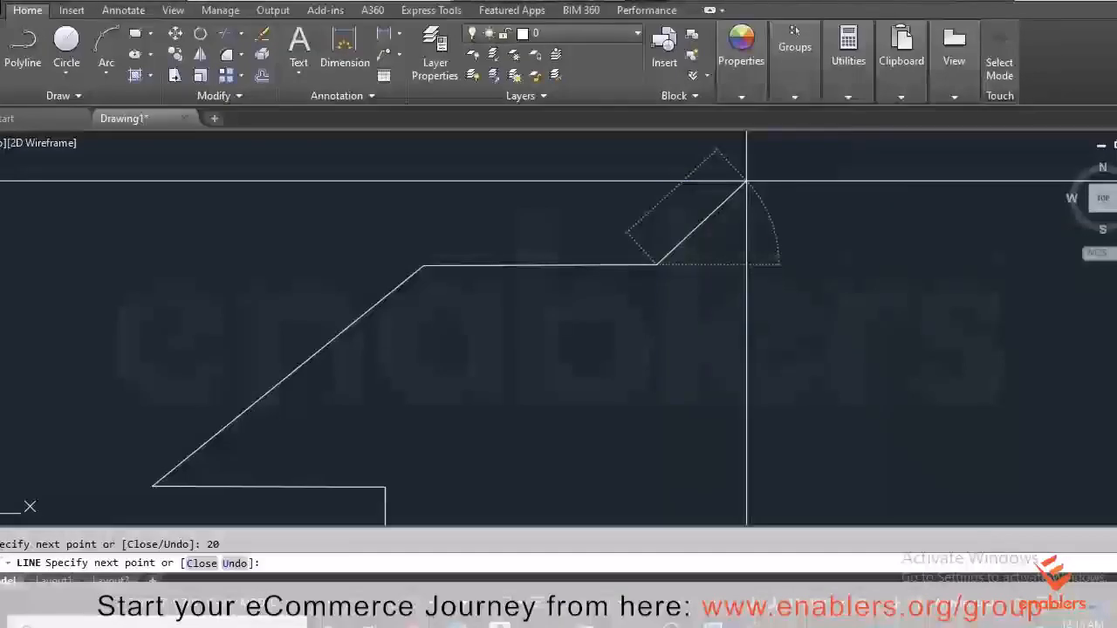
Step: Add a 10-inch segment up to the right, locked at a 30° angle with an angle override
text(<)
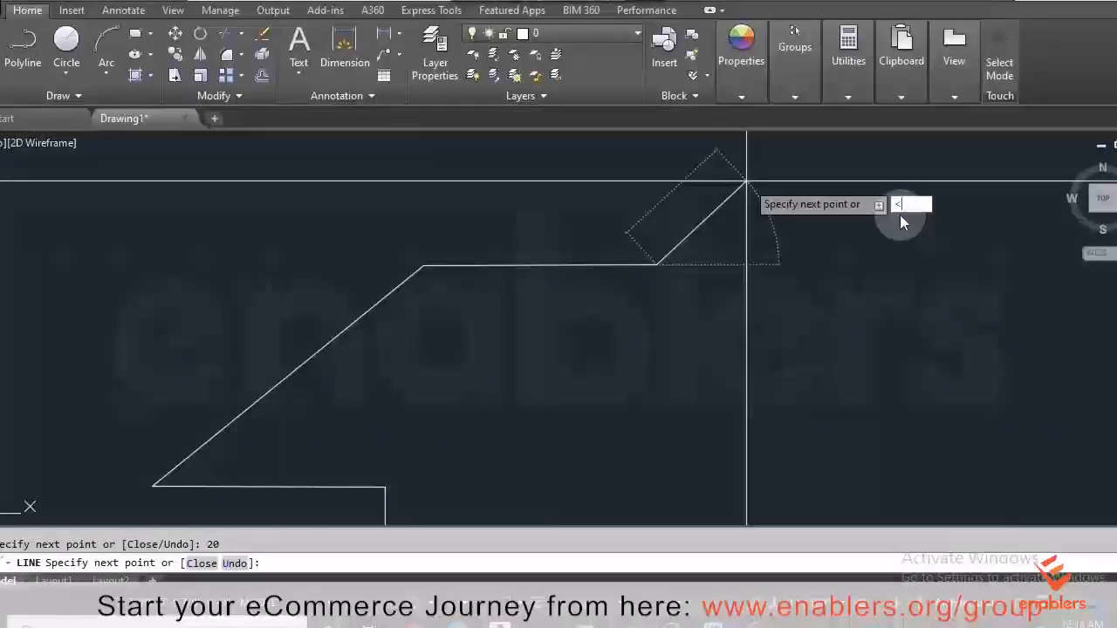
text(3)
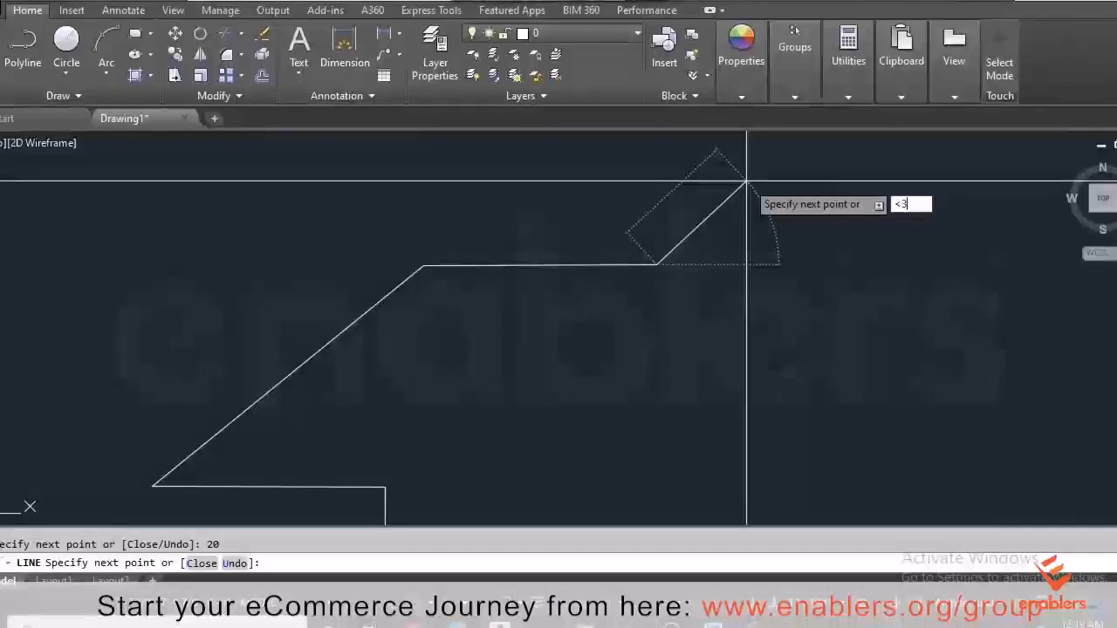
text(0)
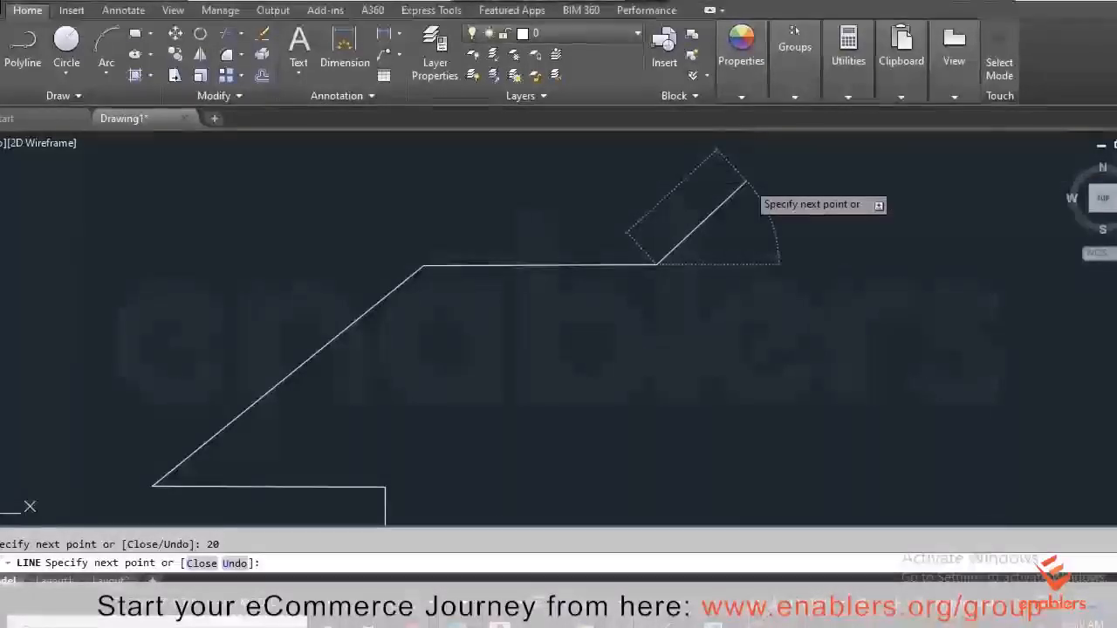
key(Return)
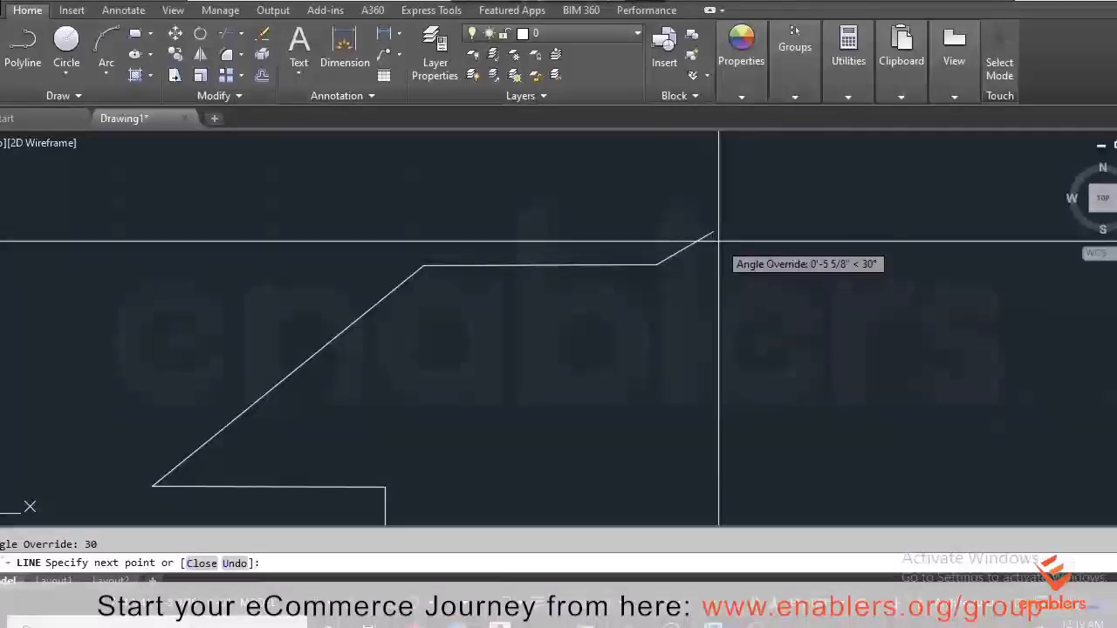
text(1)
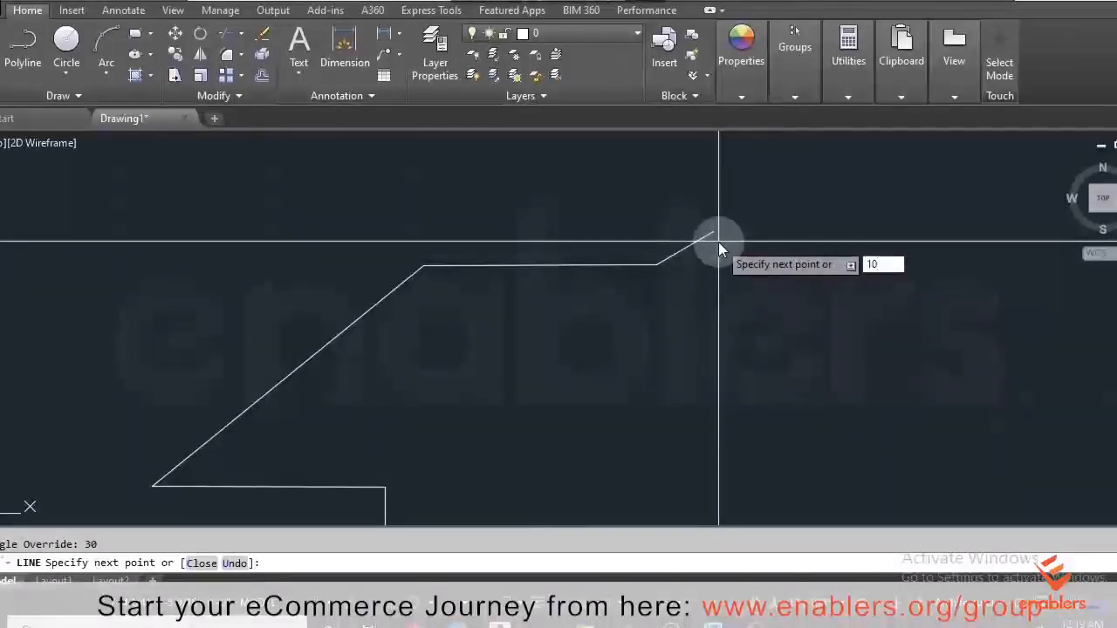
text(0)
key(Return)
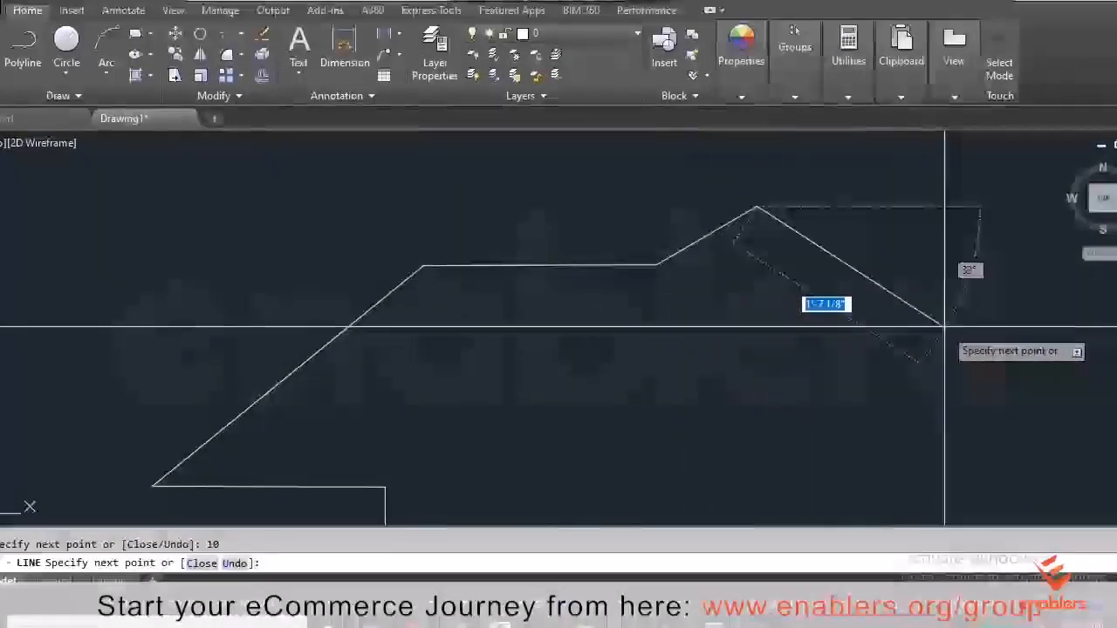
Step: Turn on object snap and end the line after the 30° segment
key(F3)
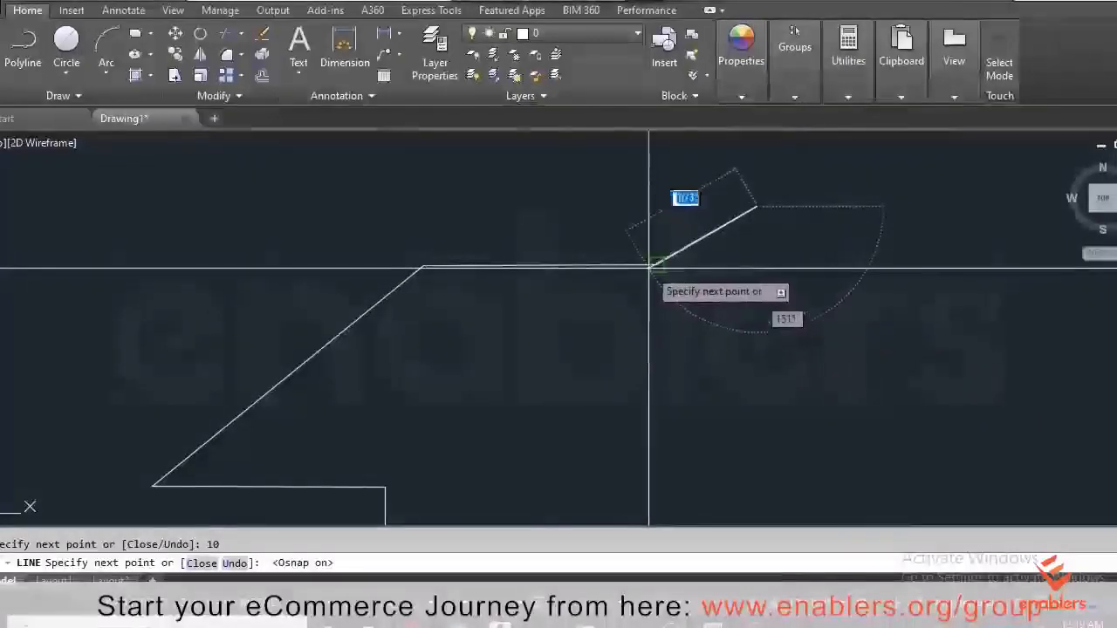
scroll(742, 260, up, 2)
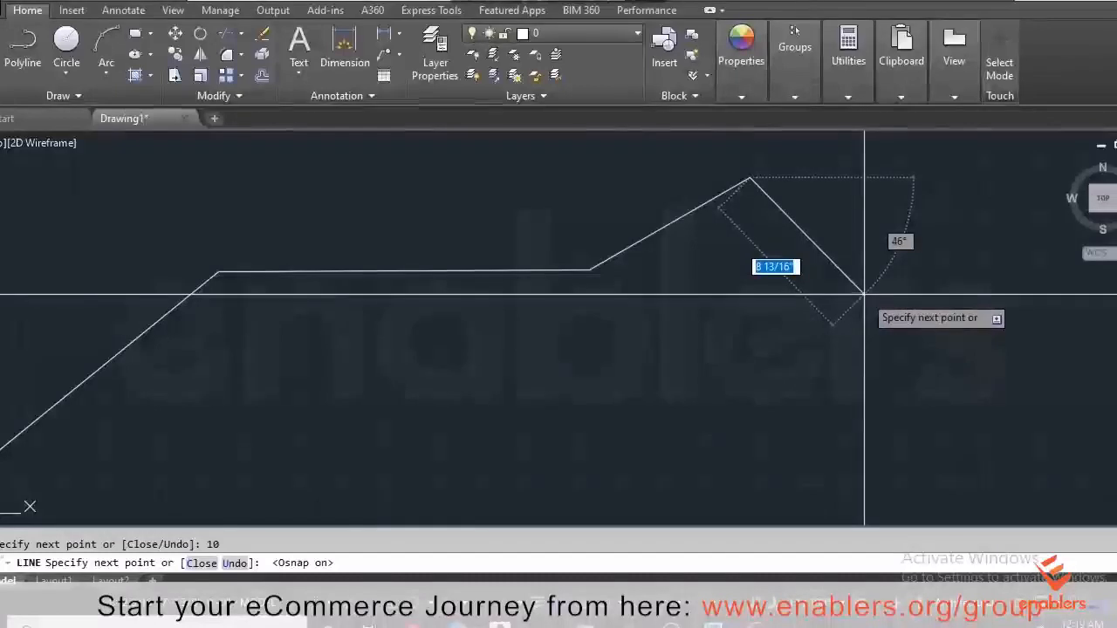
key(Return)
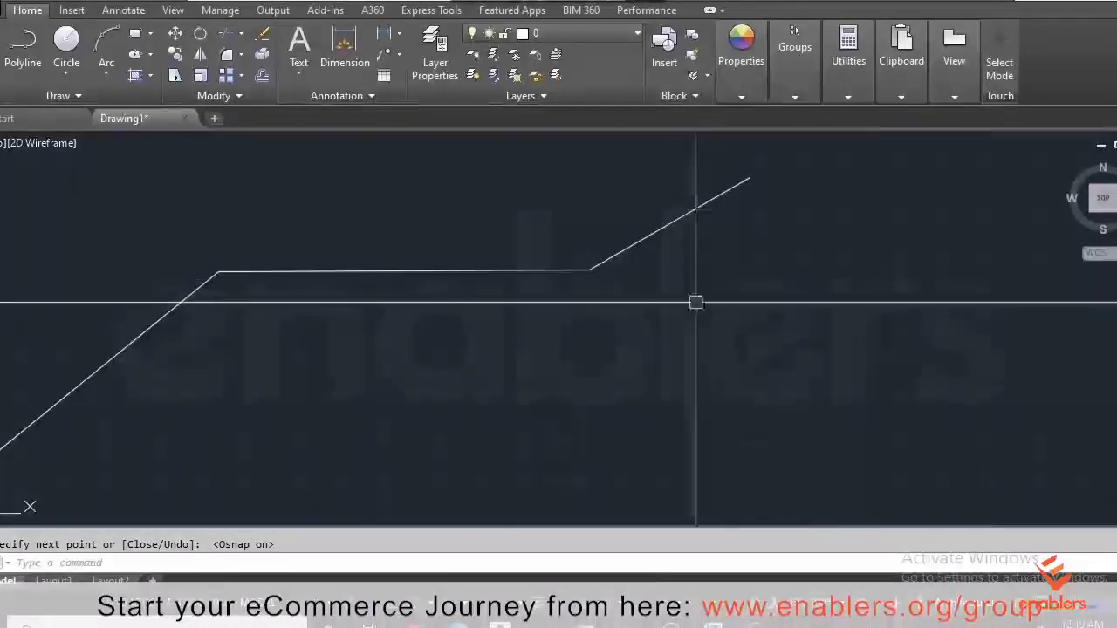
Step: Set the polar tracking angles to 10, 20, 30, 40 degree increments
scroll(696, 302, down, 2)
scroll(696, 299, down, 5)
scroll(826, 271, up, 4)
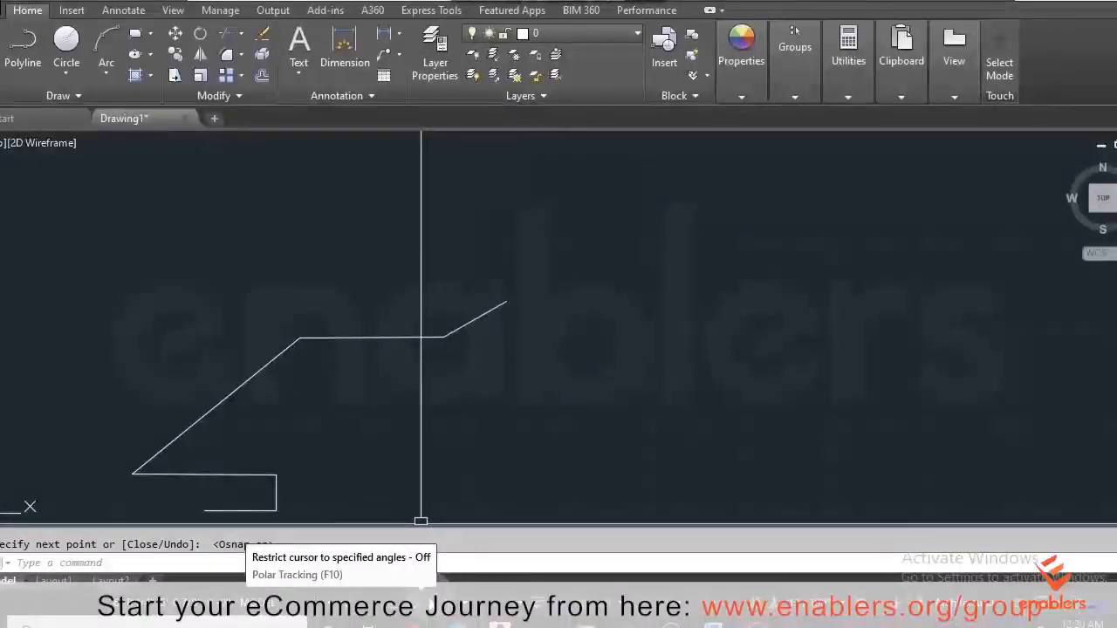
right_click(426, 600)
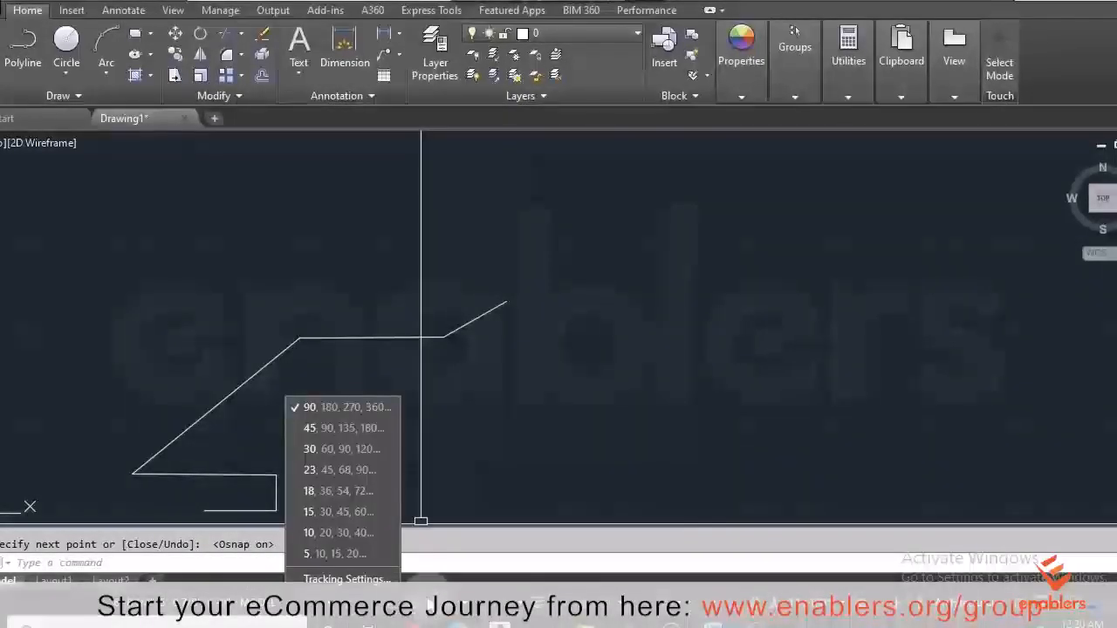
click(320, 534)
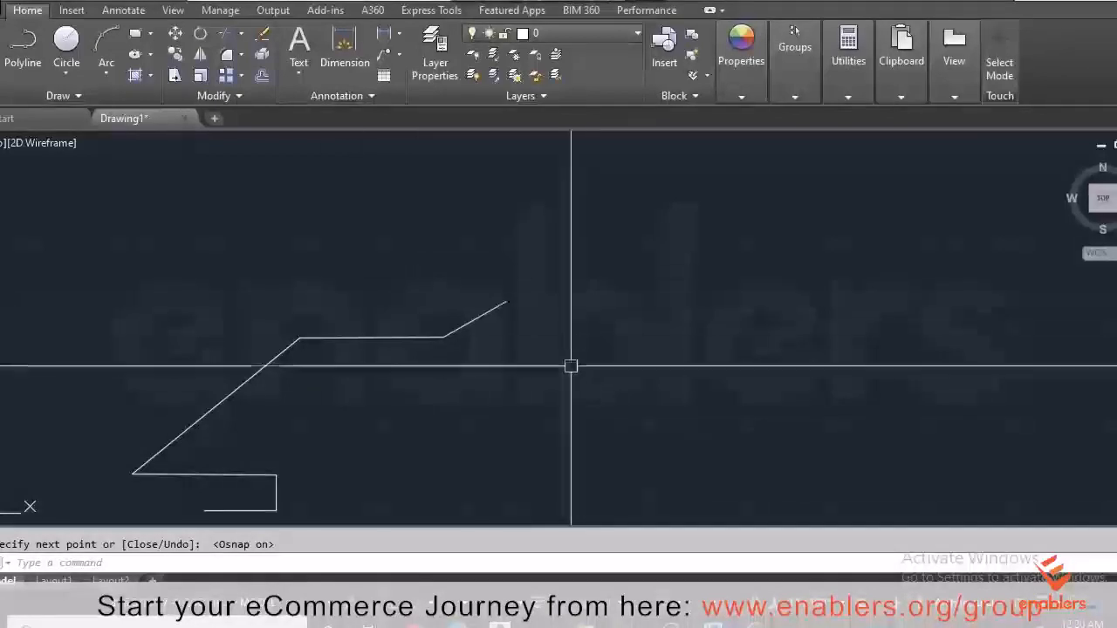
text(l)
key(Return)
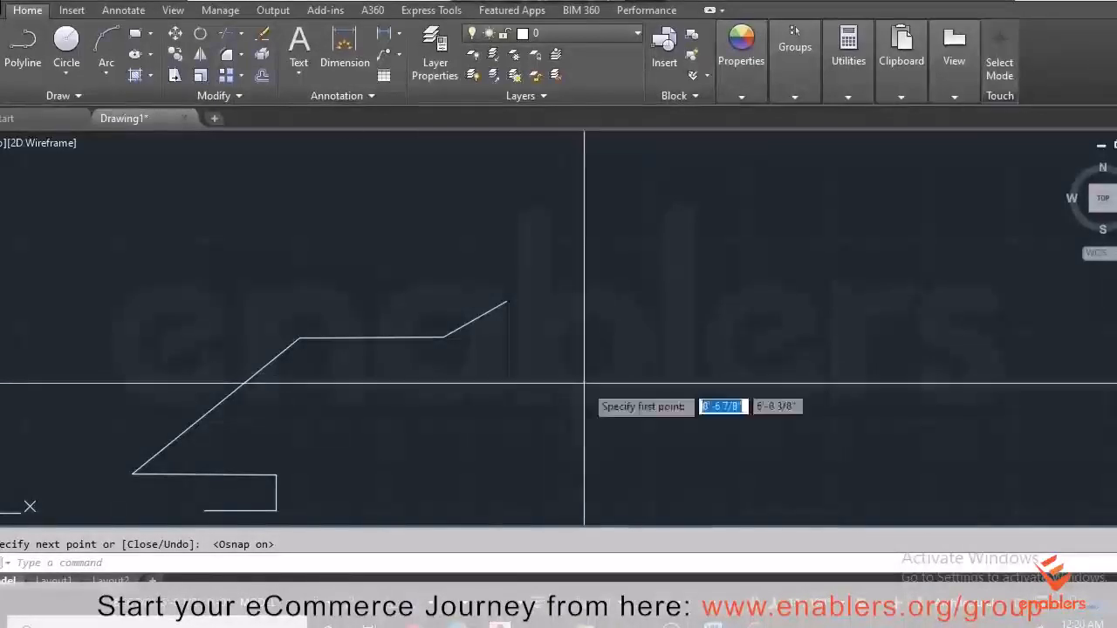
click(585, 389)
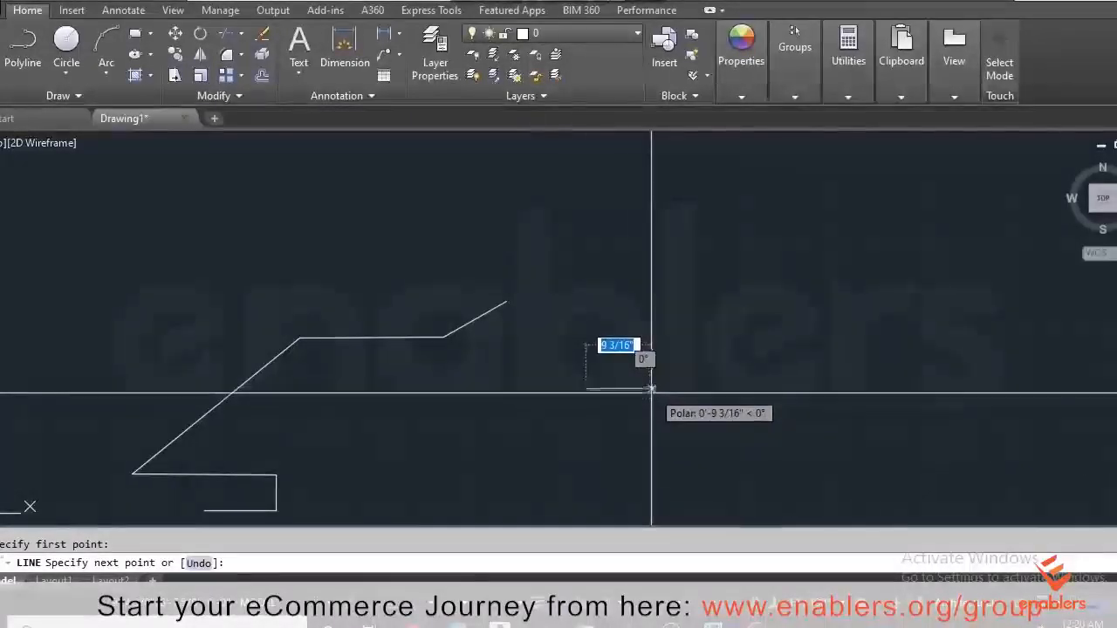
key(Escape)
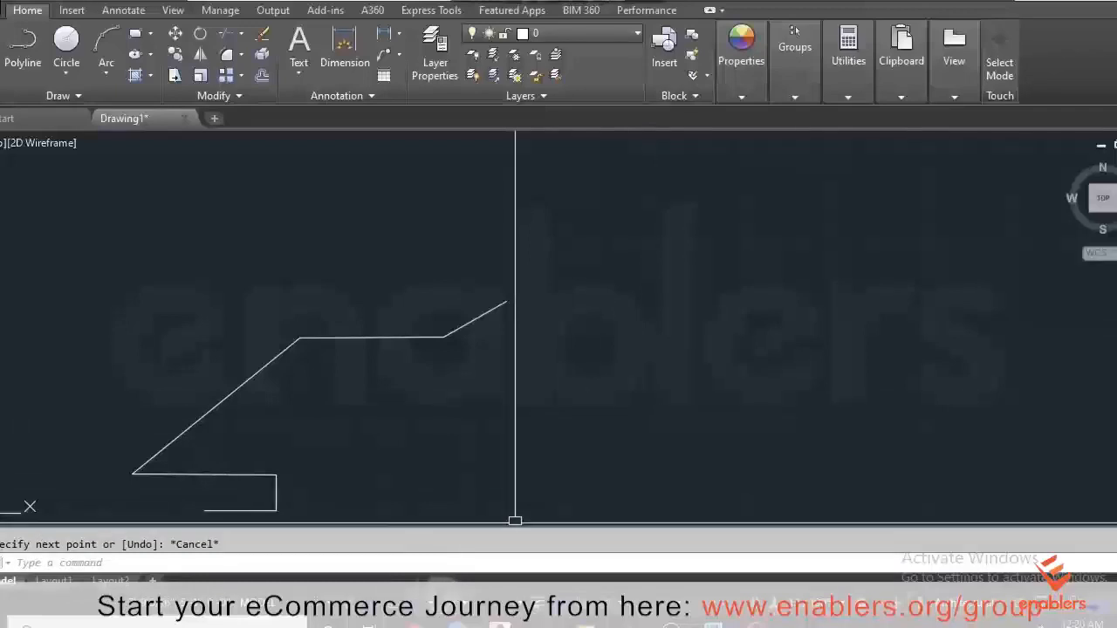
Step: Set the polar tracking angles to 90, 180, 270, 360 degree increments and turn on ortho mode
click(430, 599)
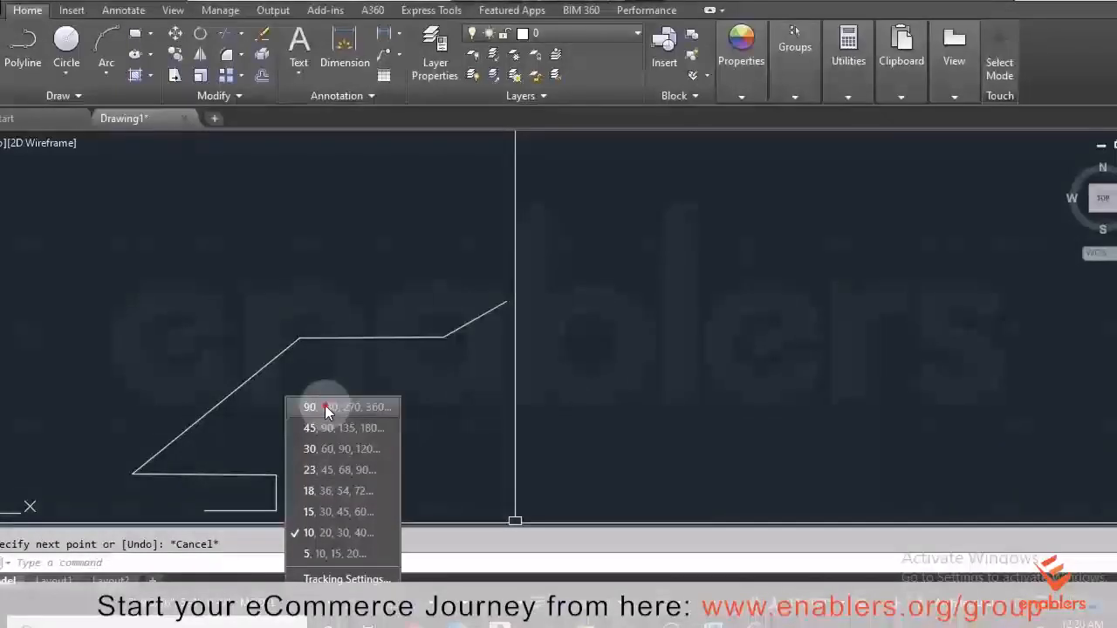
click(326, 408)
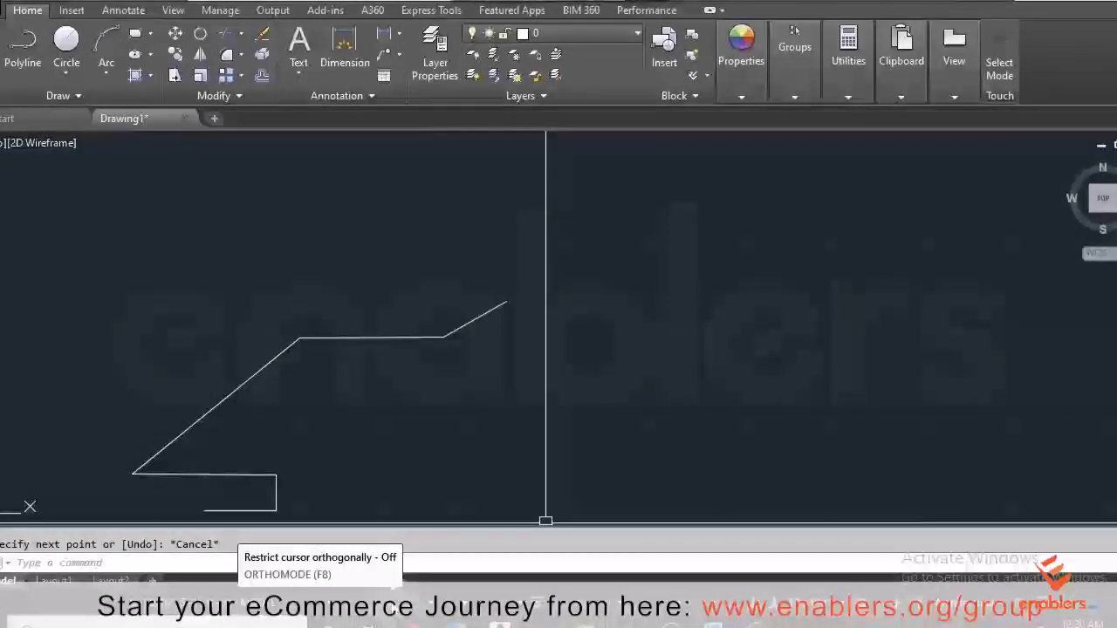
key(F8)
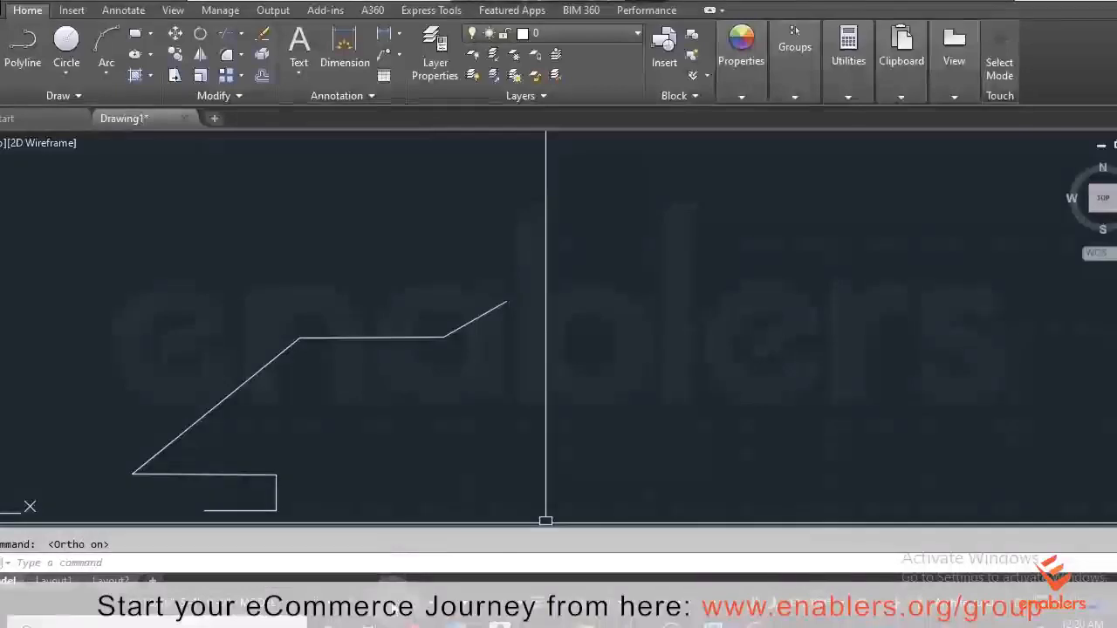
Step: Draw an orthogonal line beside the angled shape going right, up, left and briefly down, and switch to polar tracking before ending it
text(l)
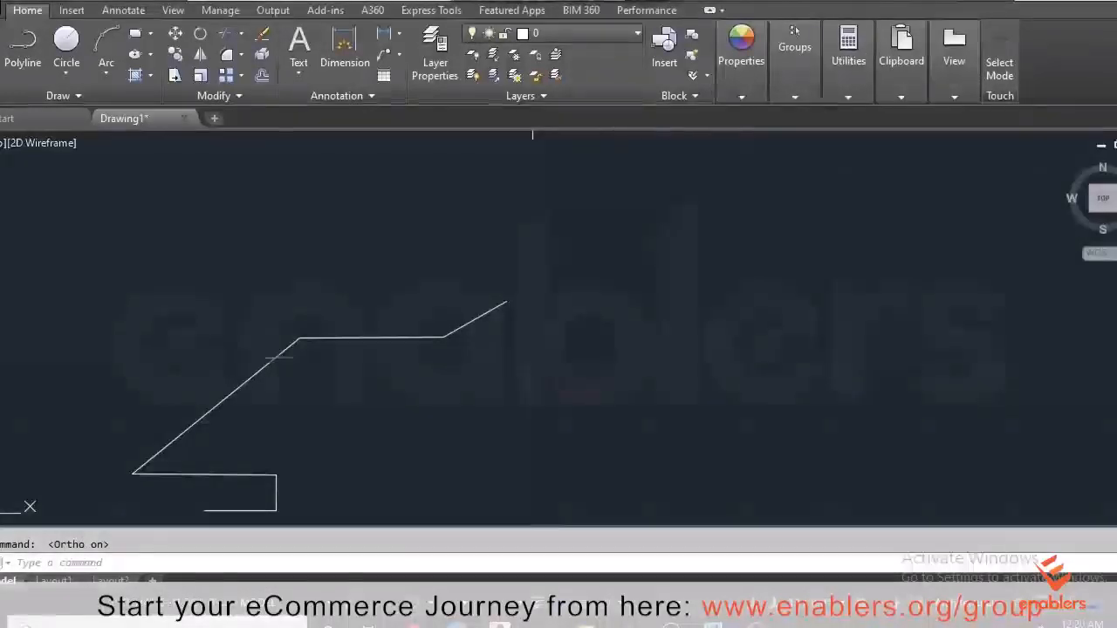
key(Return)
click(535, 401)
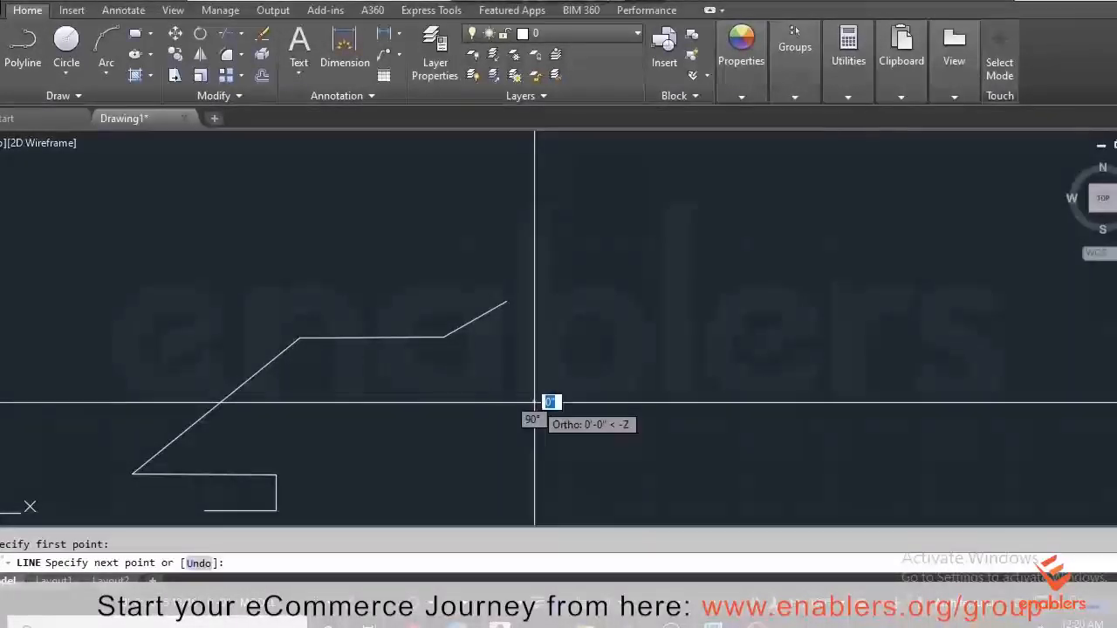
click(714, 401)
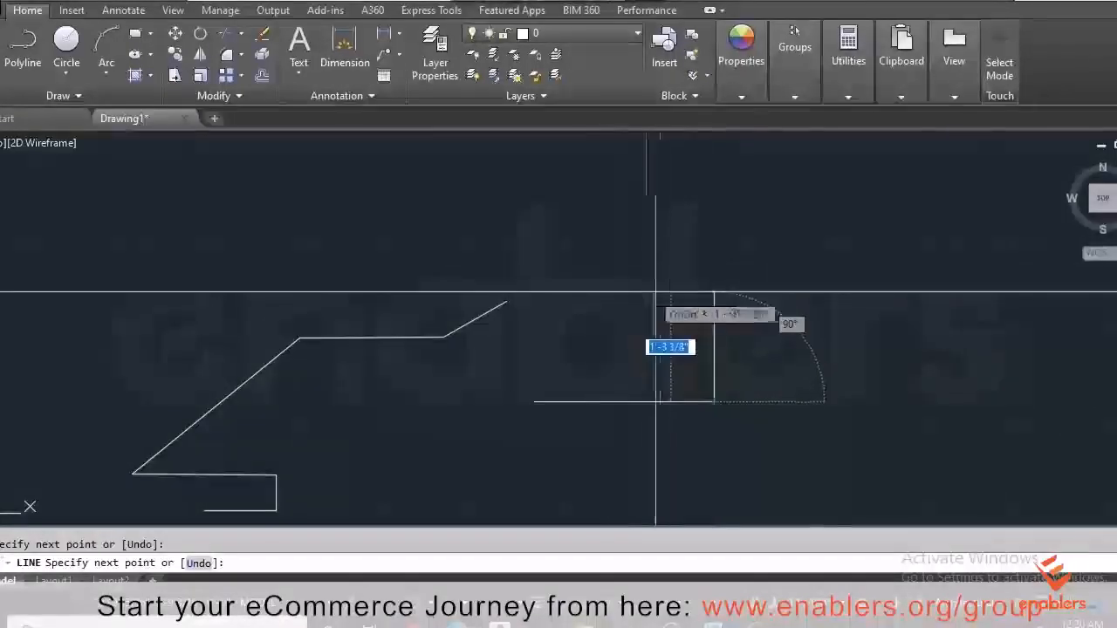
click(680, 282)
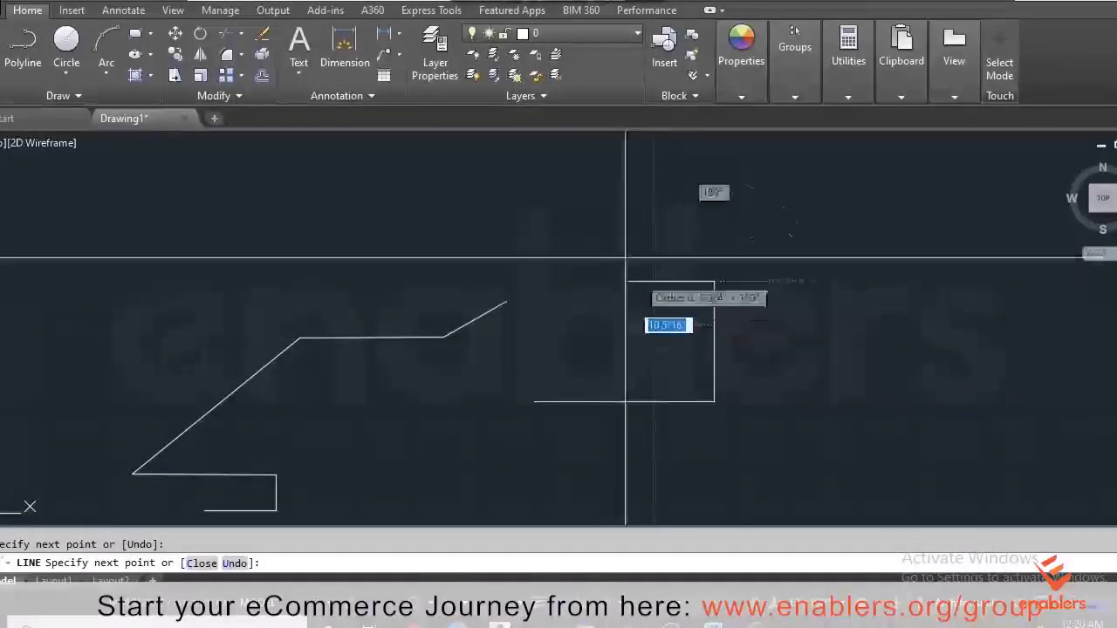
click(583, 192)
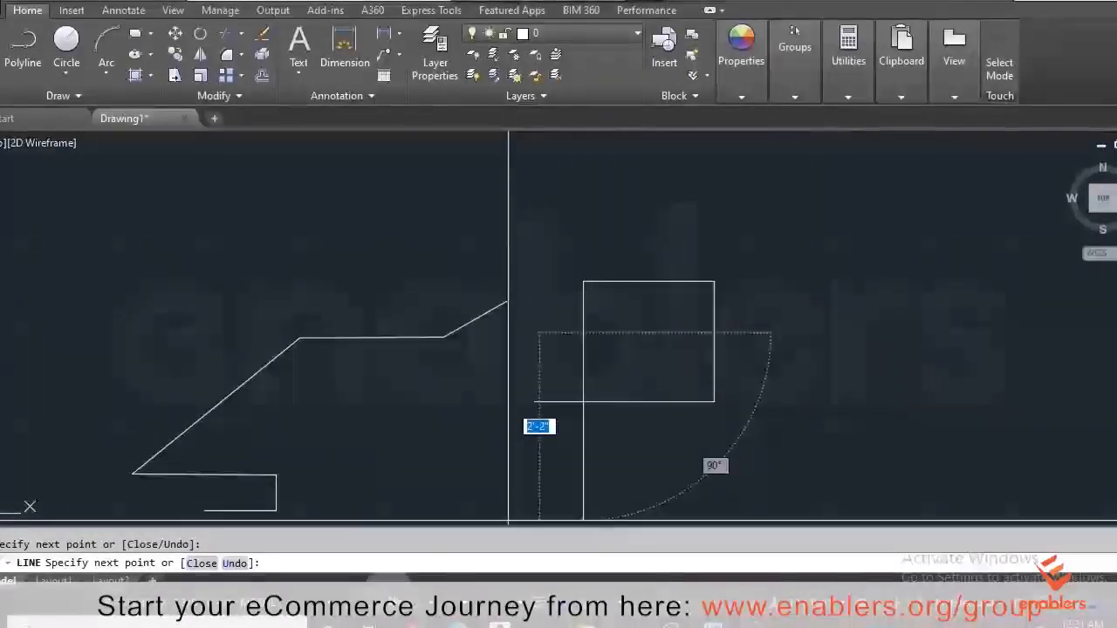
key(F10)
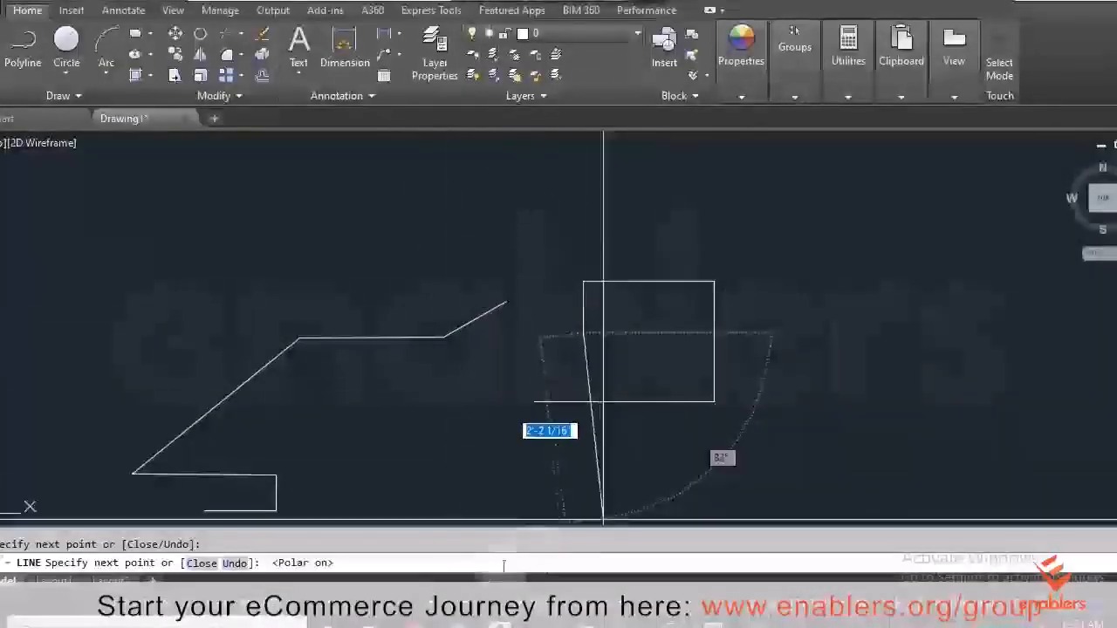
key(Escape)
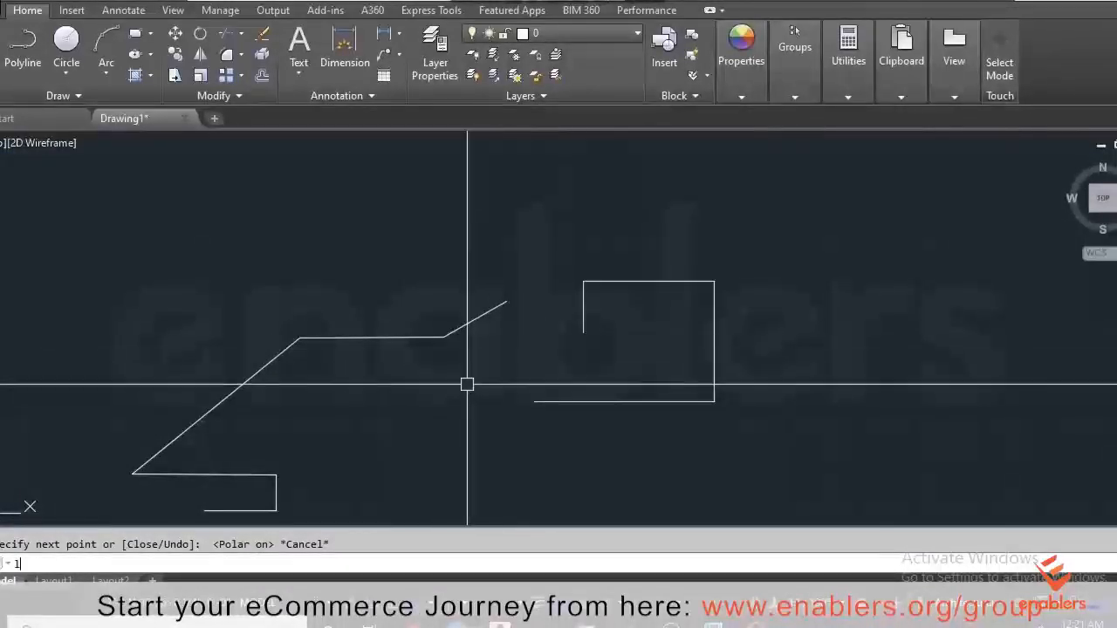
Step: Review the object snap modes and try a line from the endpoint where the horizontal and 30° segments meet
text(L)
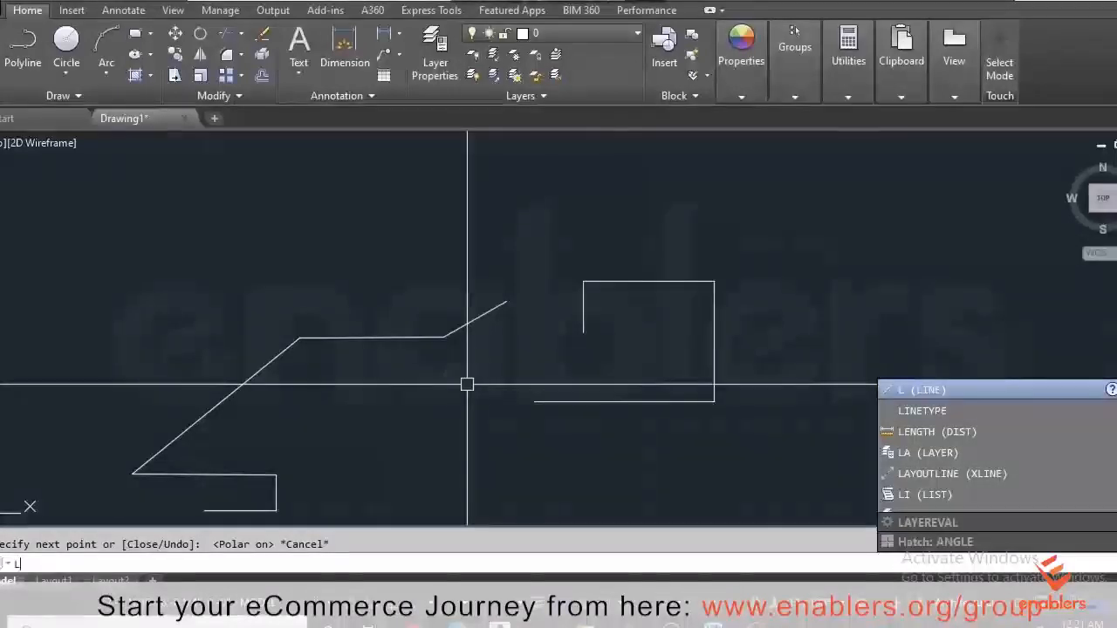
key(Escape)
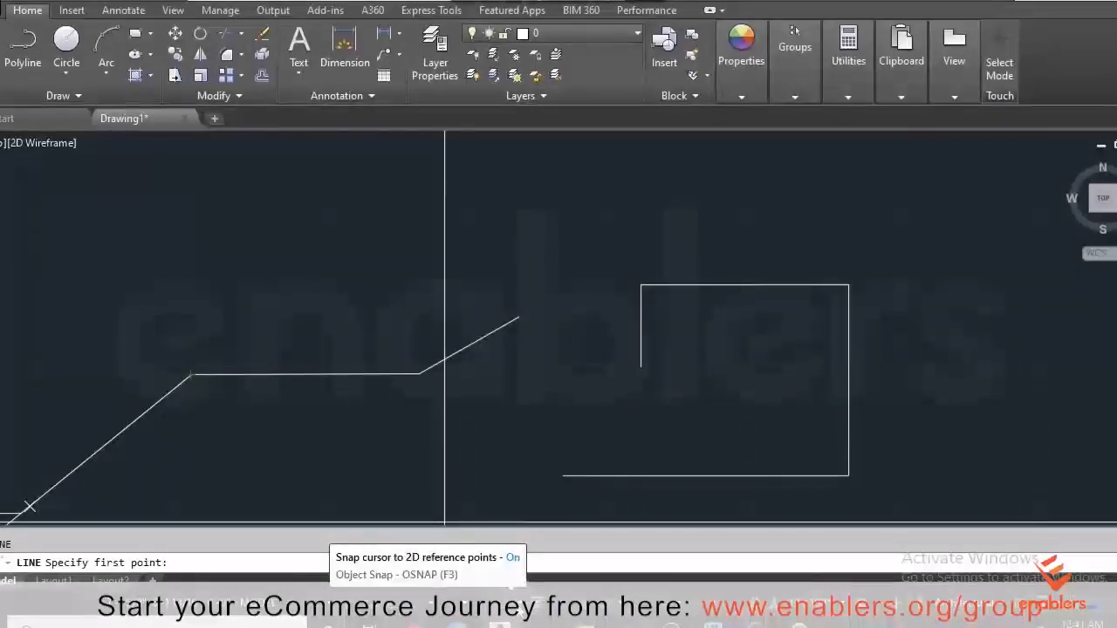
right_click(515, 600)
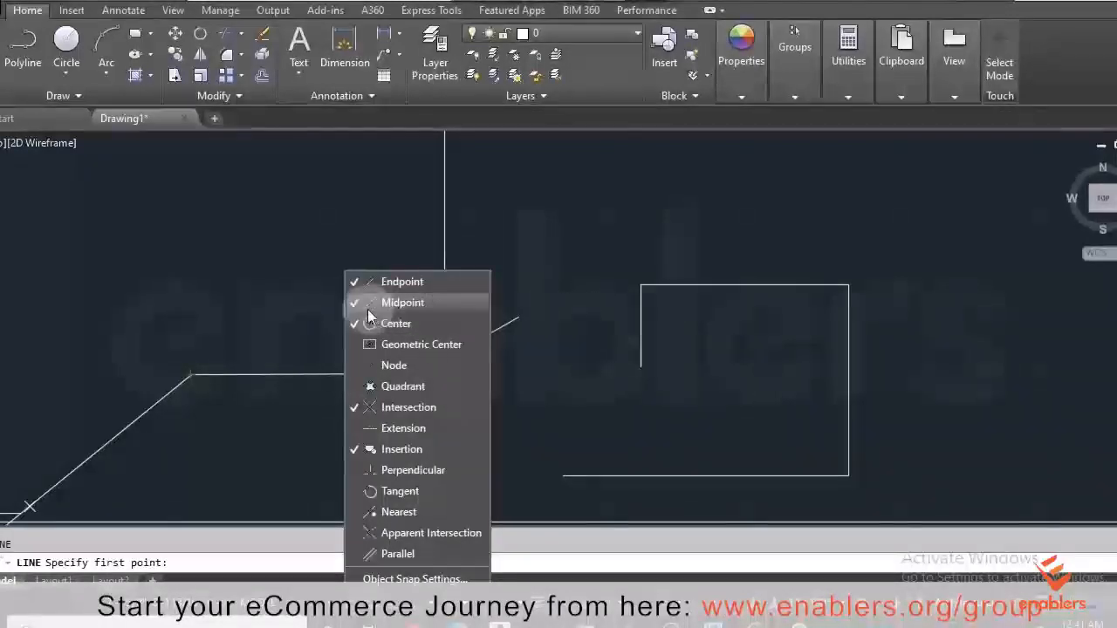
click(526, 344)
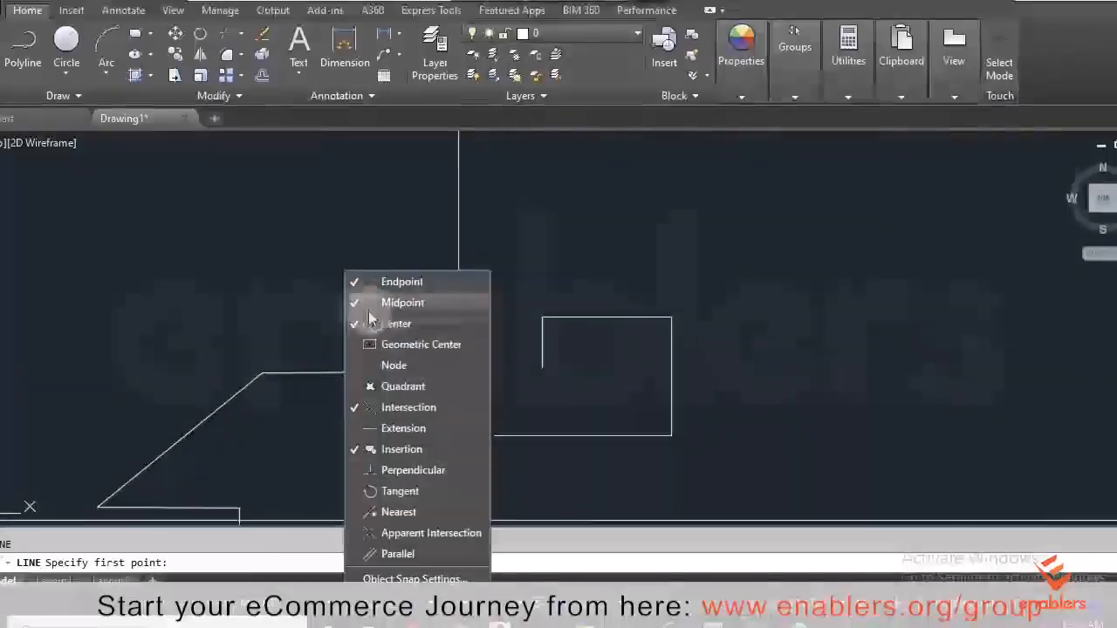
click(494, 389)
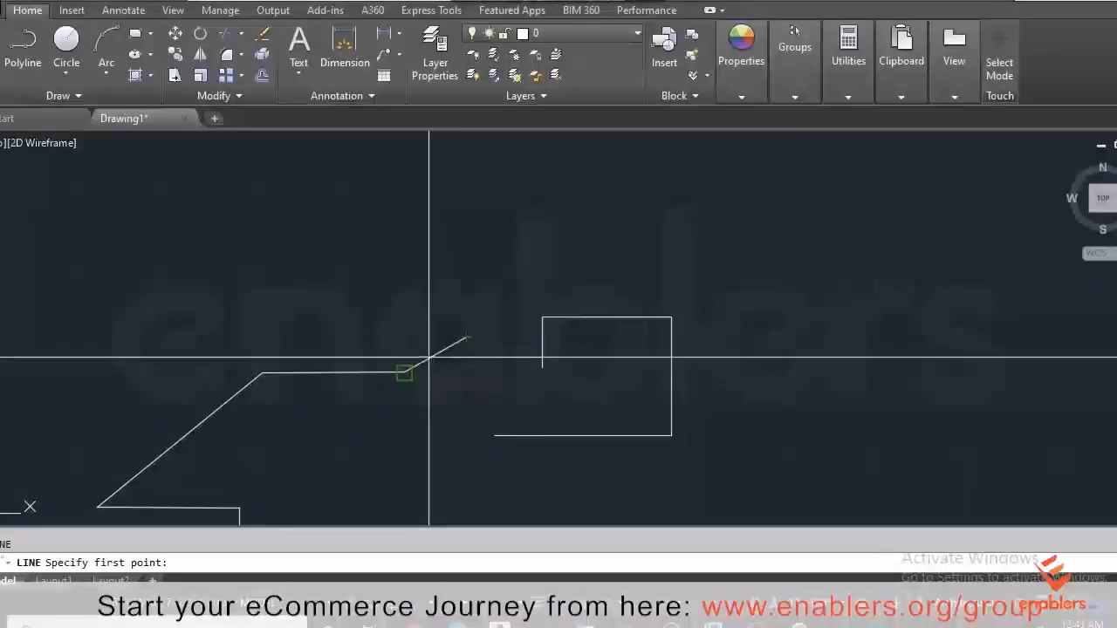
scroll(434, 357, up, 4)
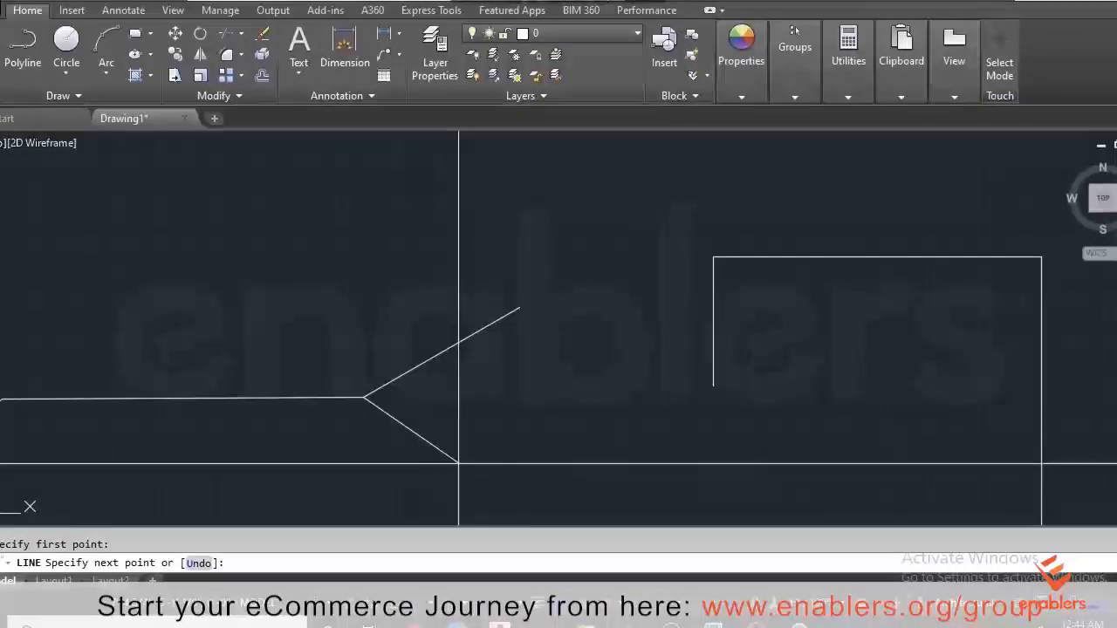
key(Escape)
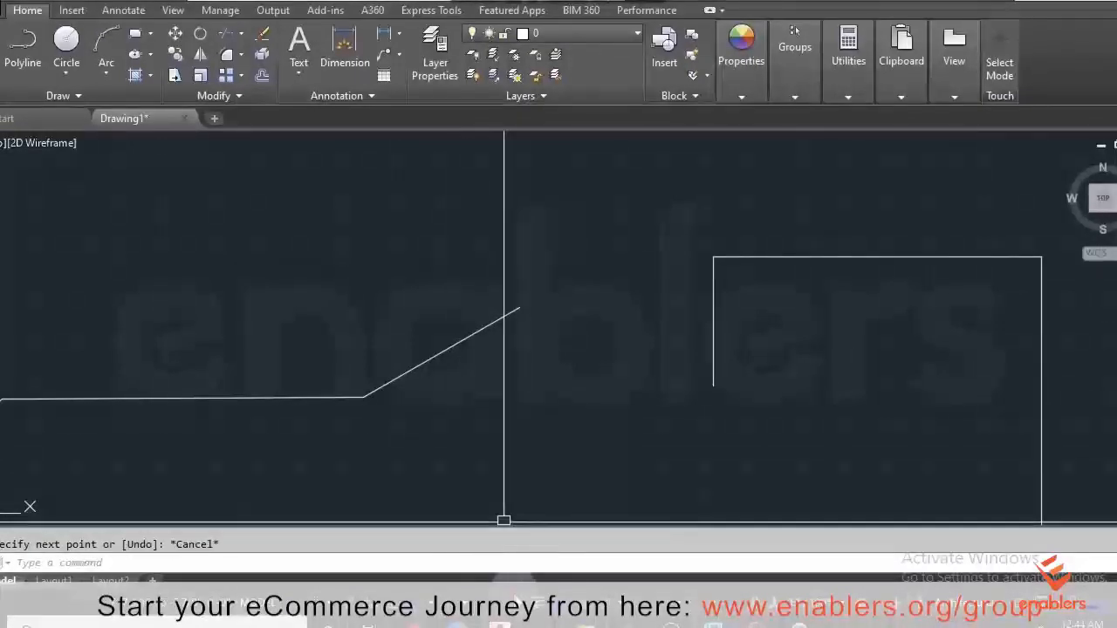
Step: Draw a short line from the midpoint of the 30° segment diagonally down to the right
shift+right_click(504, 520)
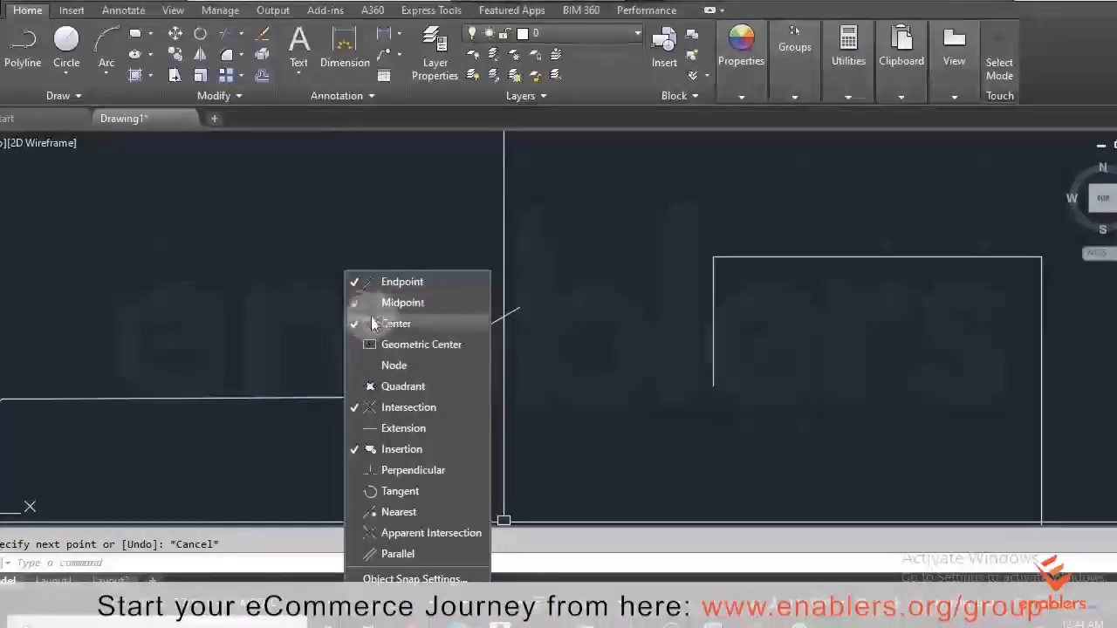
click(540, 373)
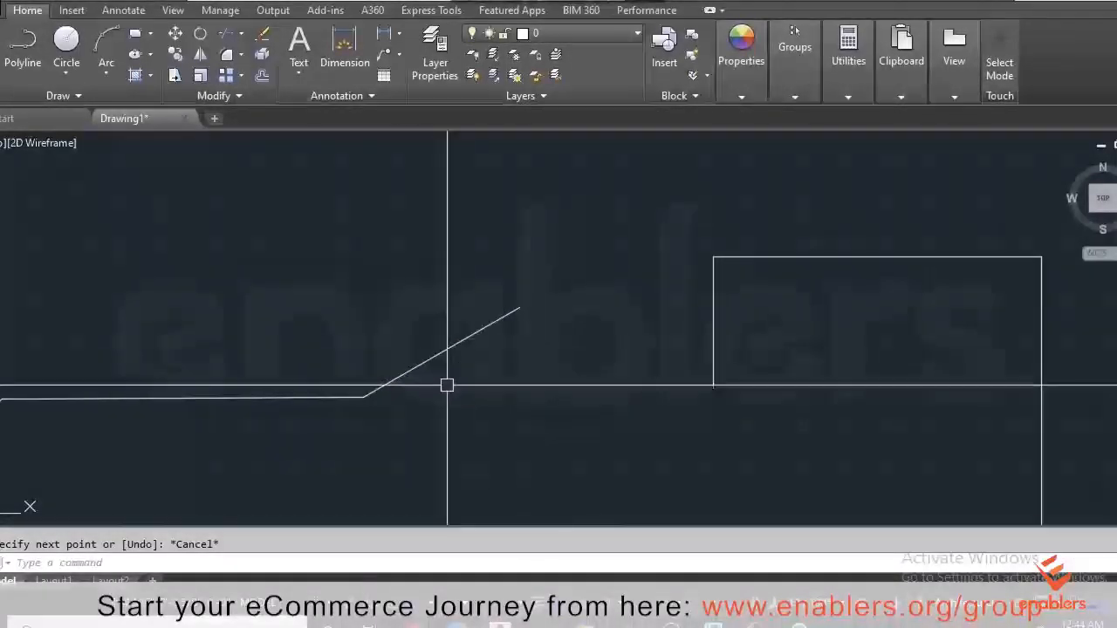
text(l)
key(Return)
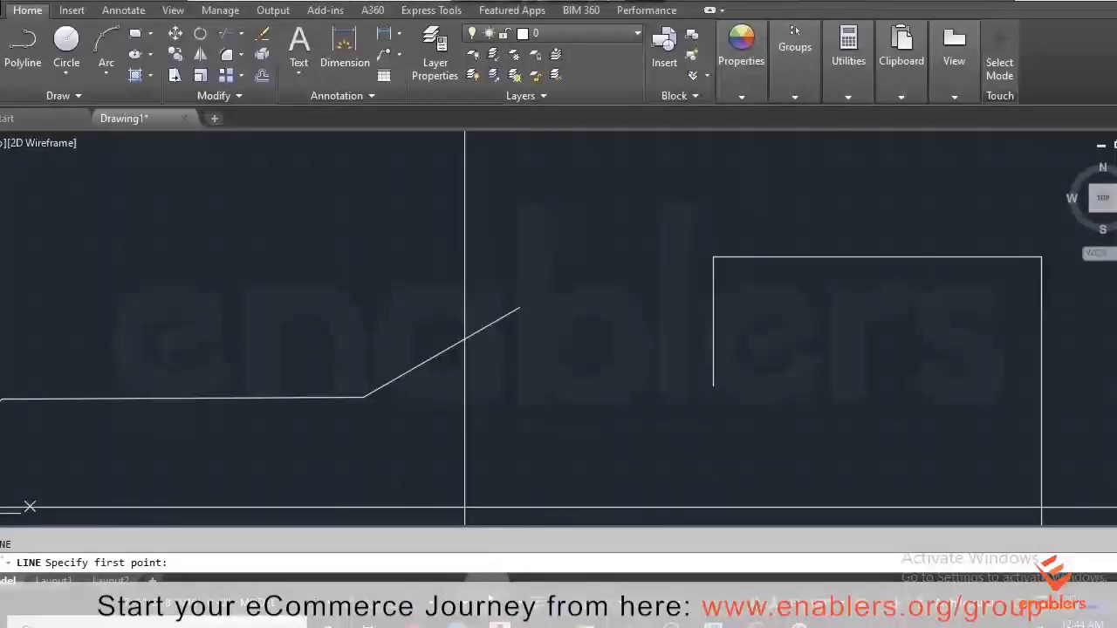
click(443, 355)
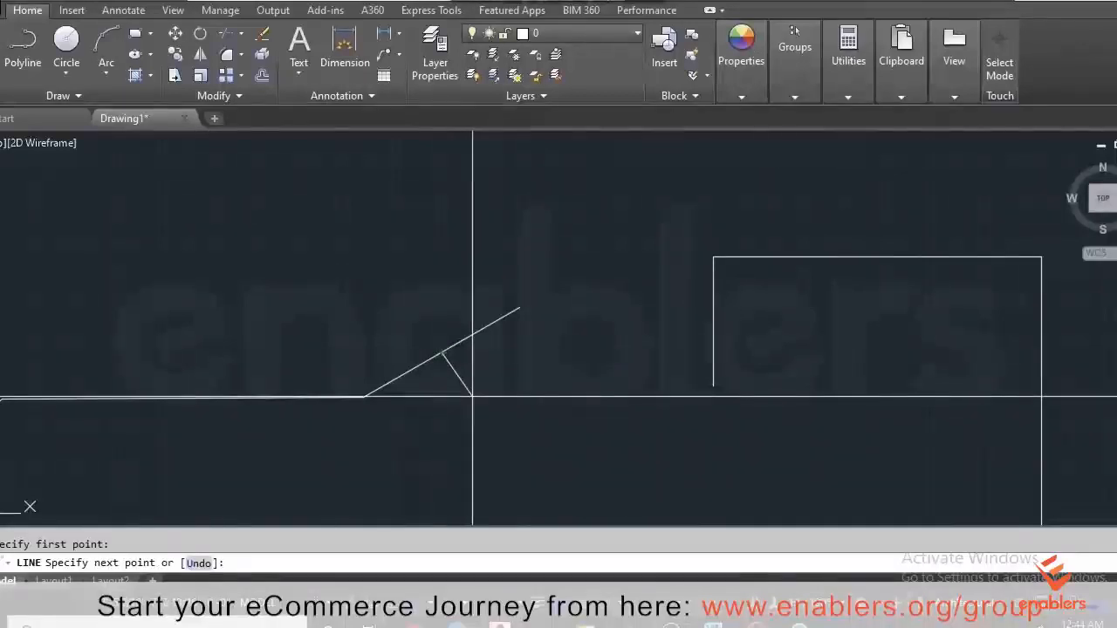
click(472, 398)
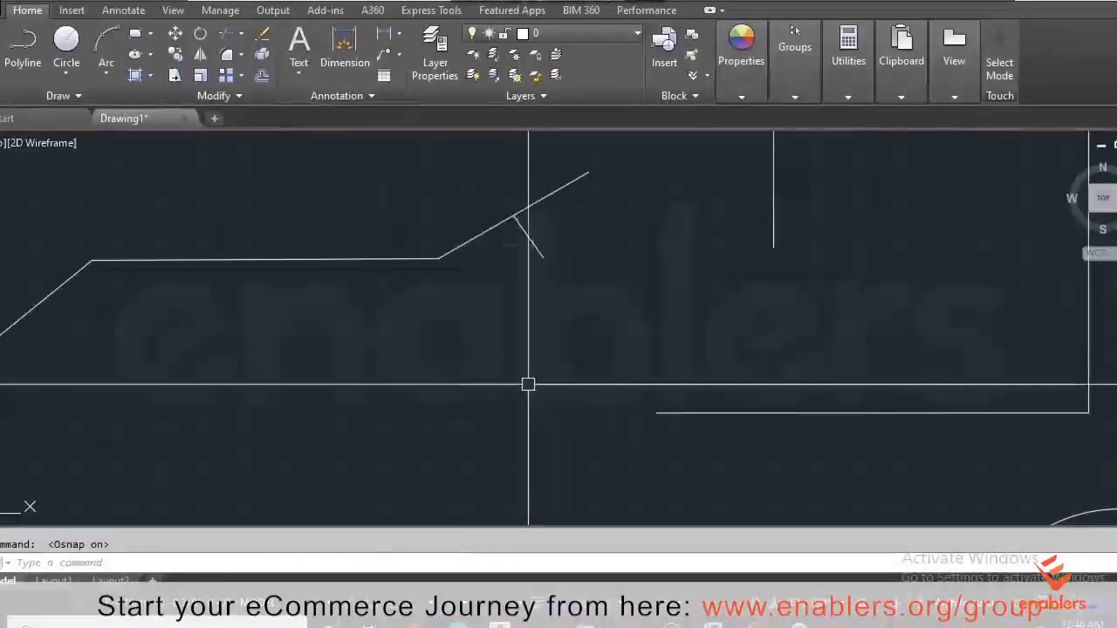
Step: Draw a vertical line from the circle's center snap point up to the top of its circumference
scroll(528, 423, down, 2)
click(521, 606)
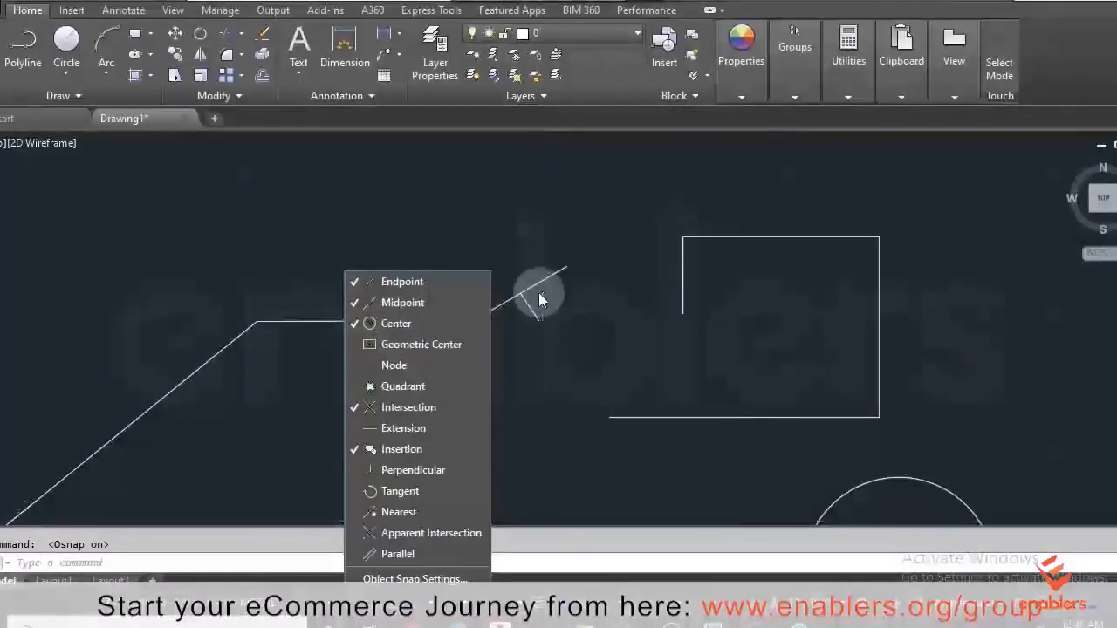
scroll(540, 295, down, 2)
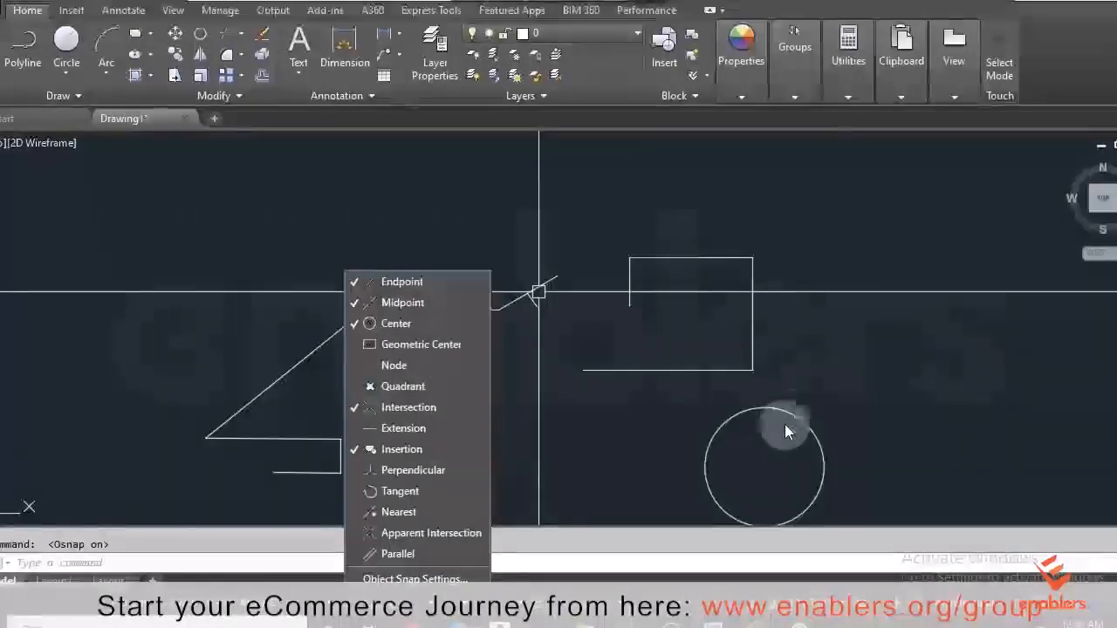
key(Escape)
text(l)
key(Return)
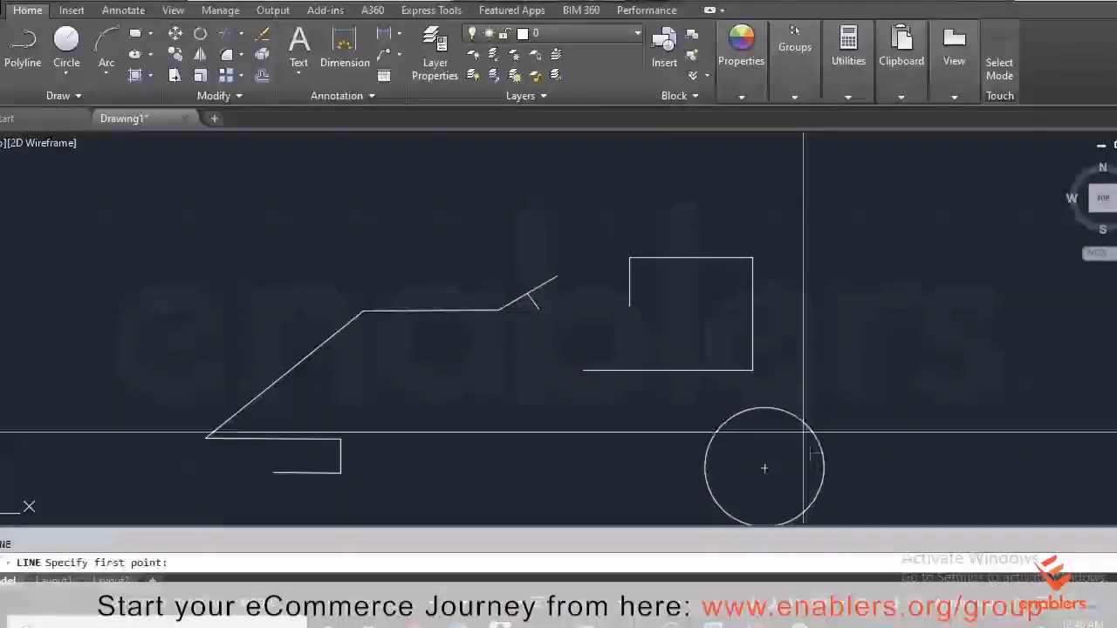
click(765, 469)
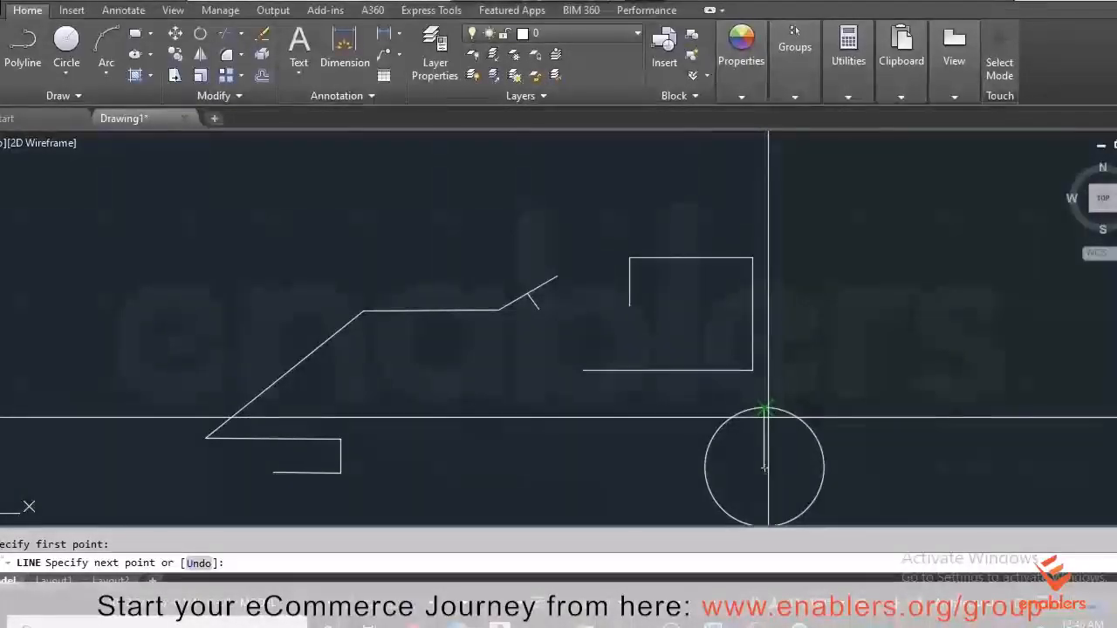
click(764, 409)
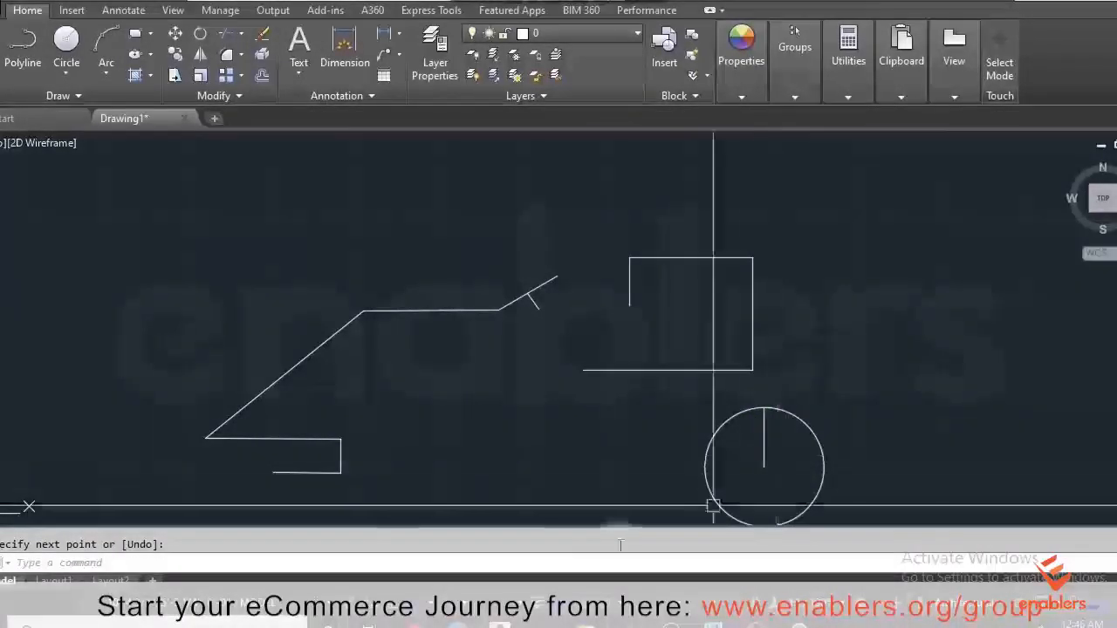
Step: Inspect the short line's junction with the 30° segment while object snap is off, and turn object snap back on
click(513, 604)
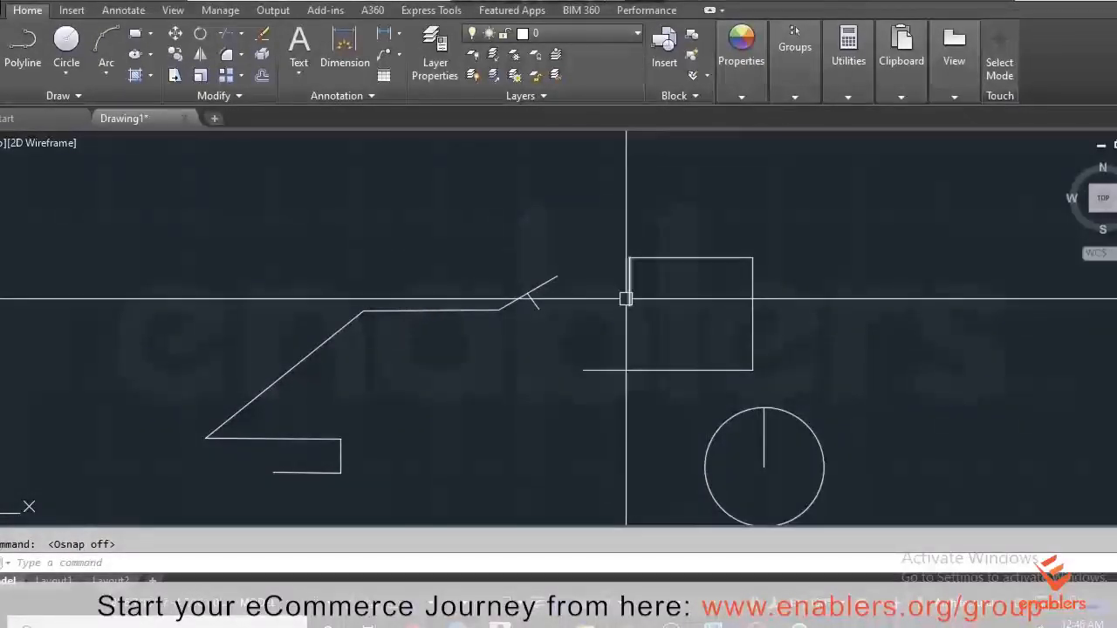
scroll(529, 299, up, 8)
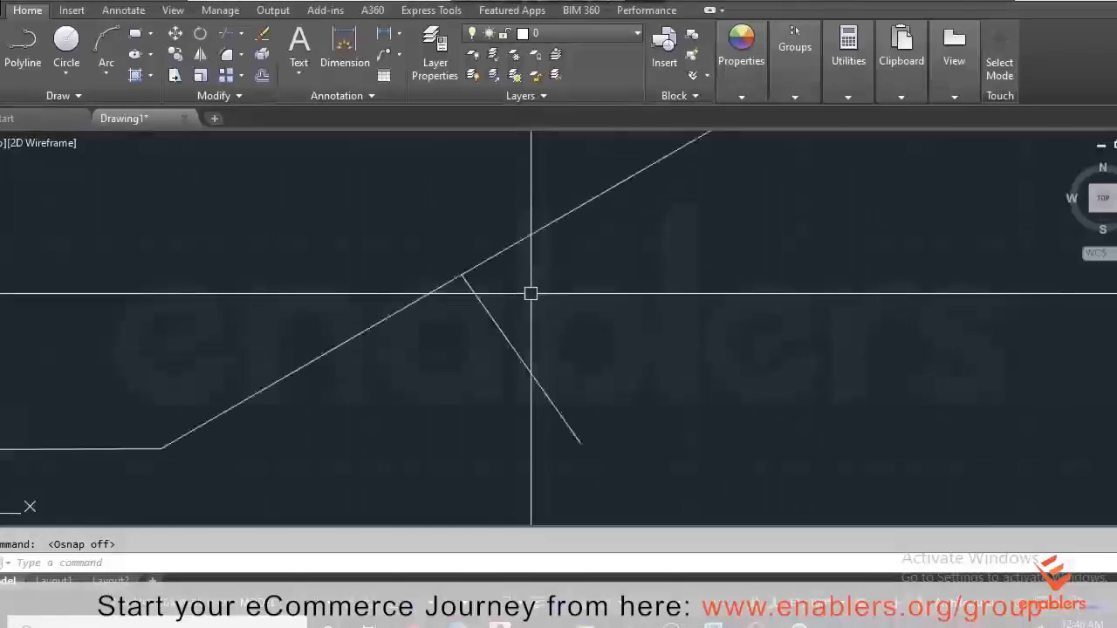
click(522, 349)
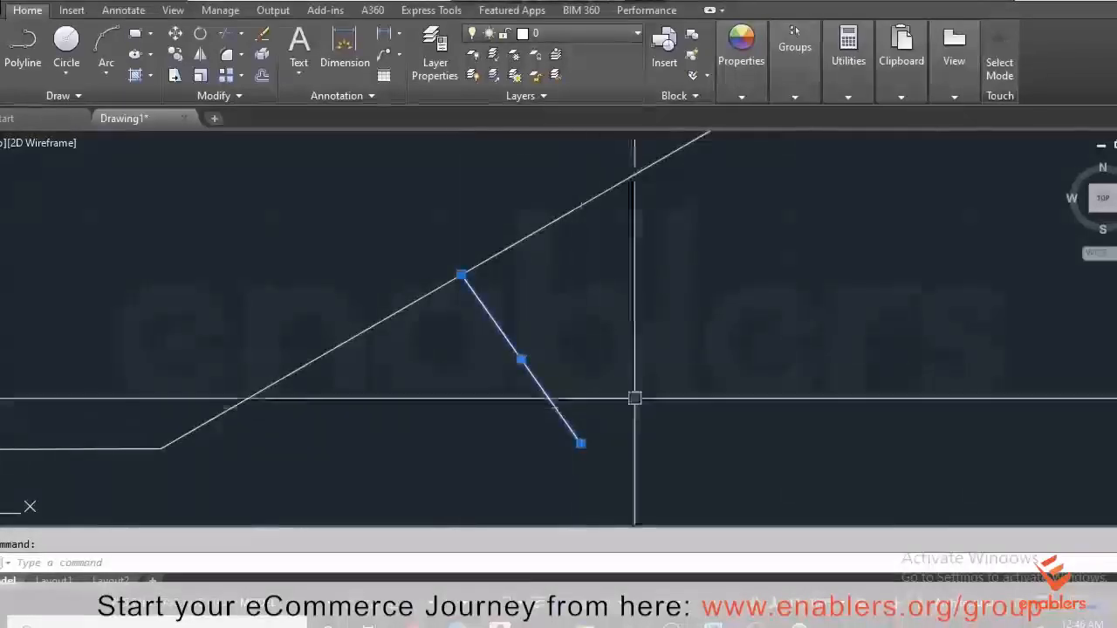
scroll(581, 325, down, 2)
key(Escape)
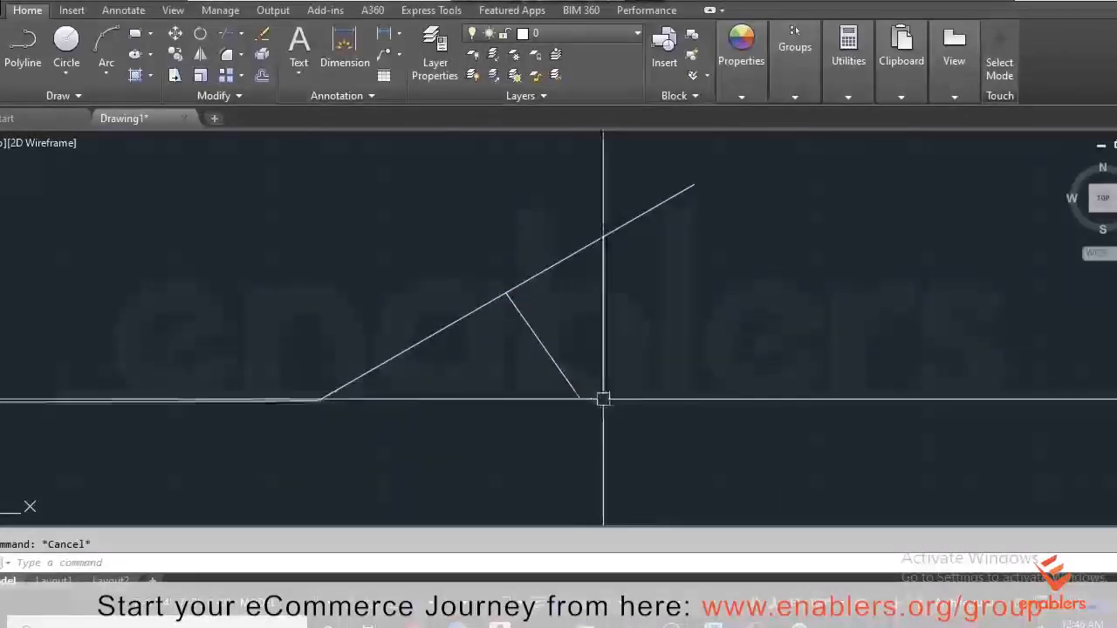
scroll(337, 394, down, 5)
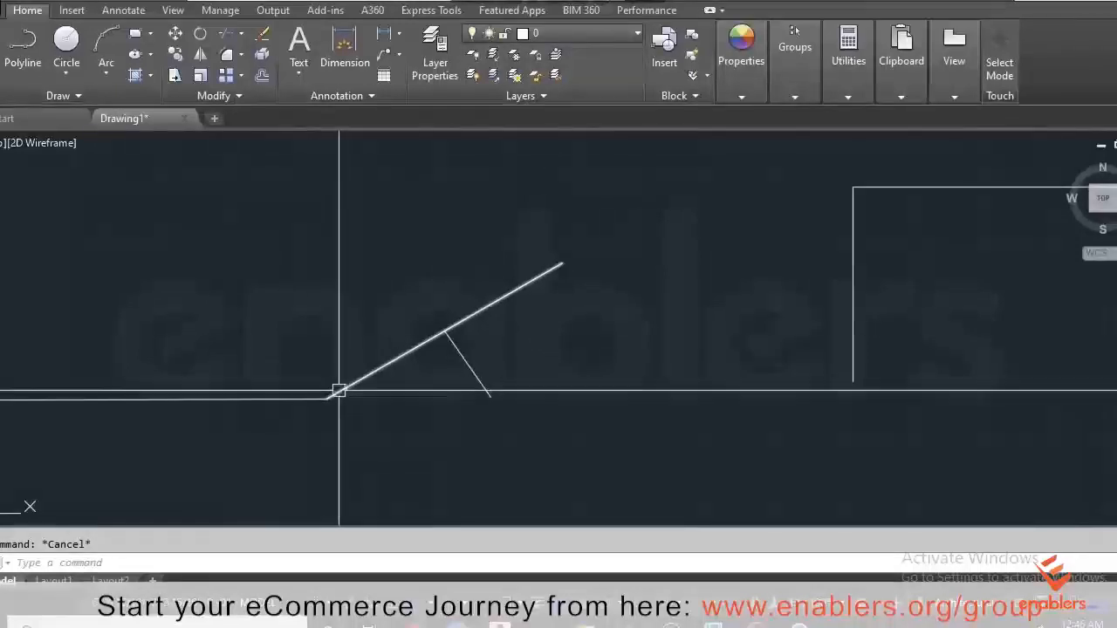
click(512, 621)
scroll(546, 402, down, 3)
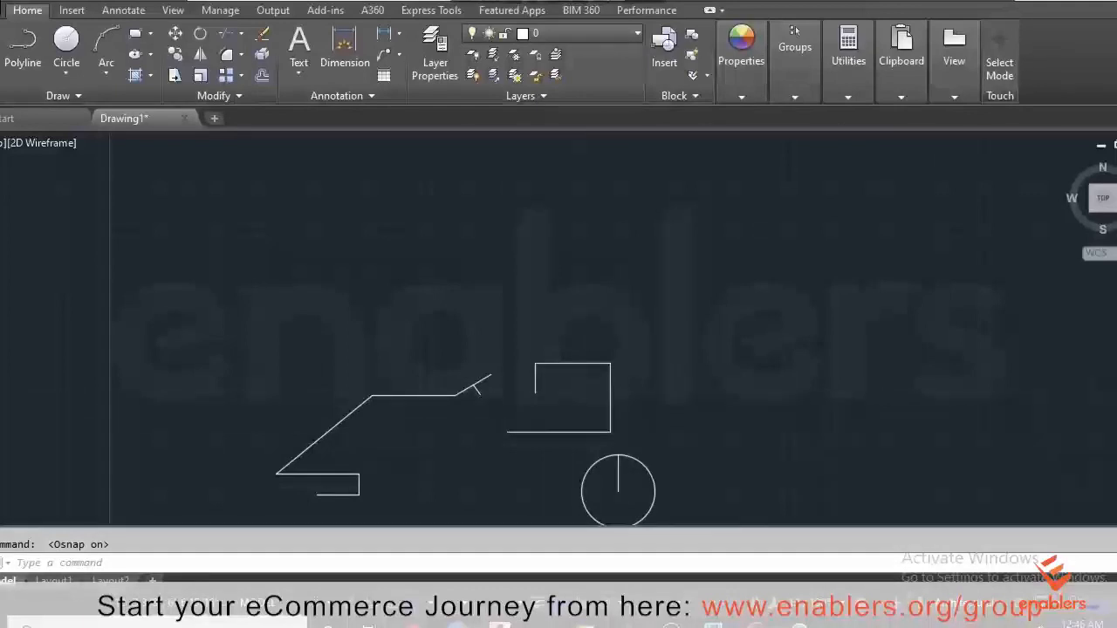
scroll(721, 428, down, 2)
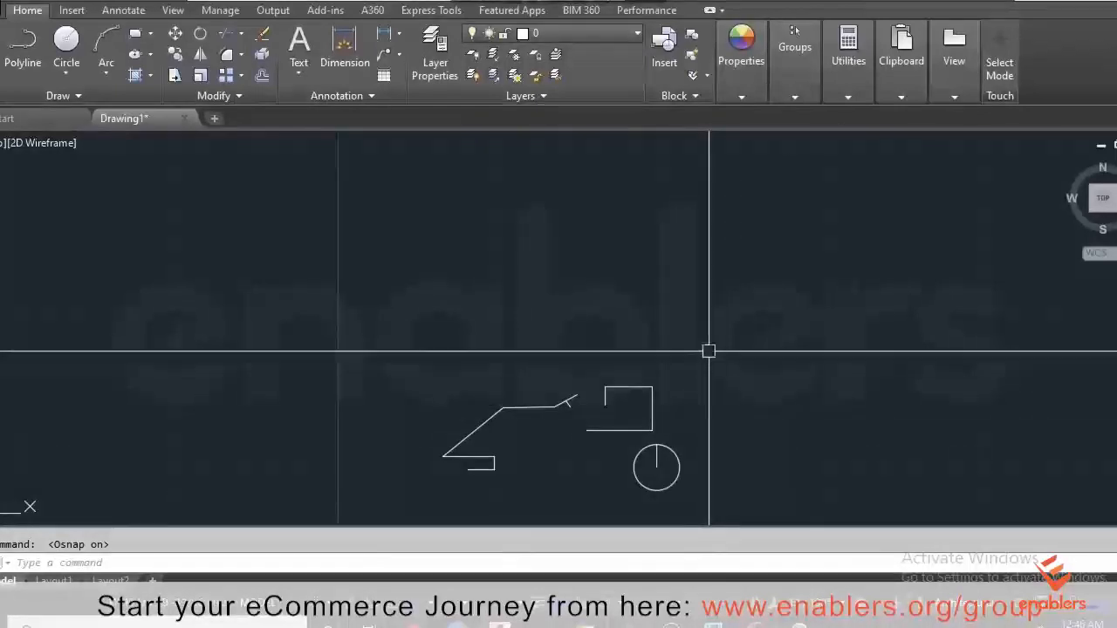